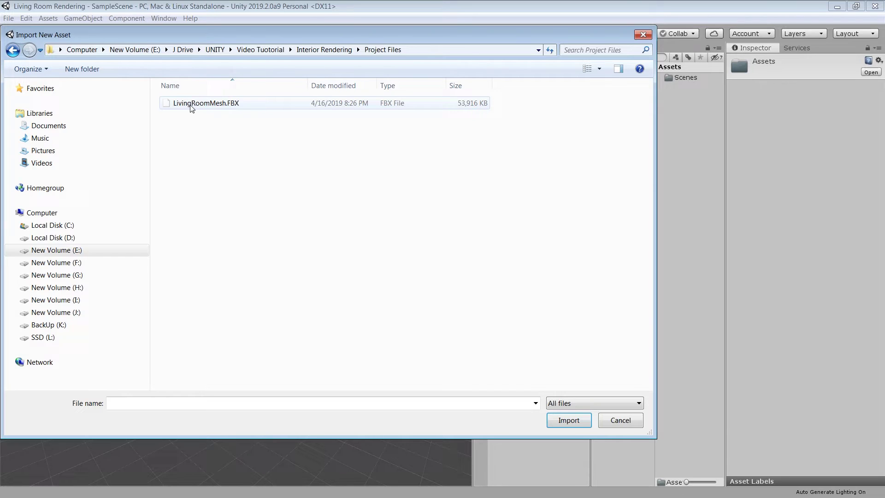
- Import LivingRoomMesh.FBX and extract its embedded textures into a new Textures folder inside Assets
left_click(191, 104)
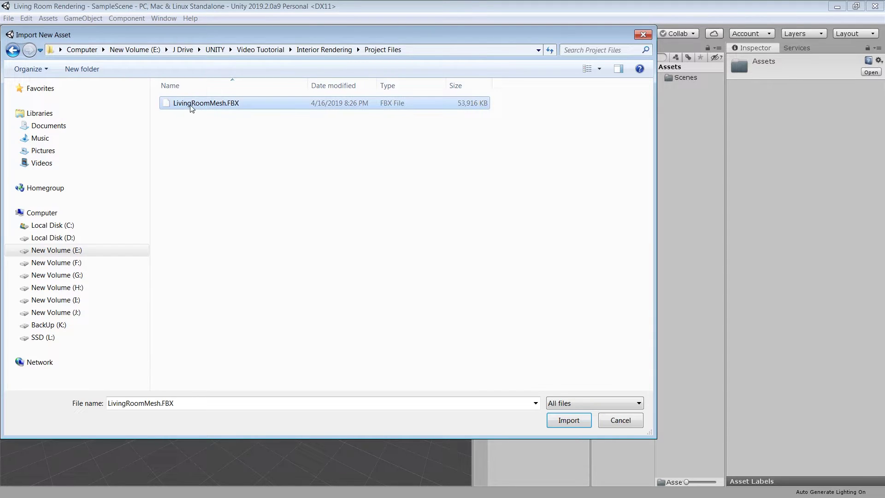
left_click(569, 420)
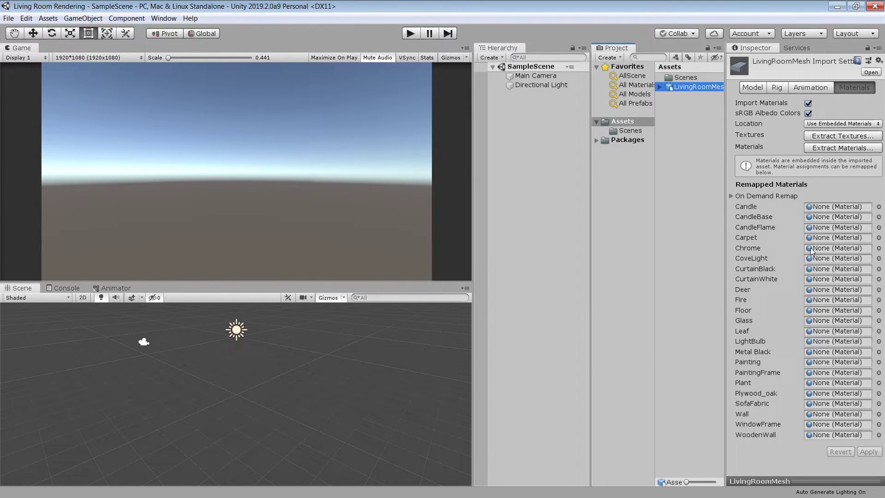
left_click(839, 138)
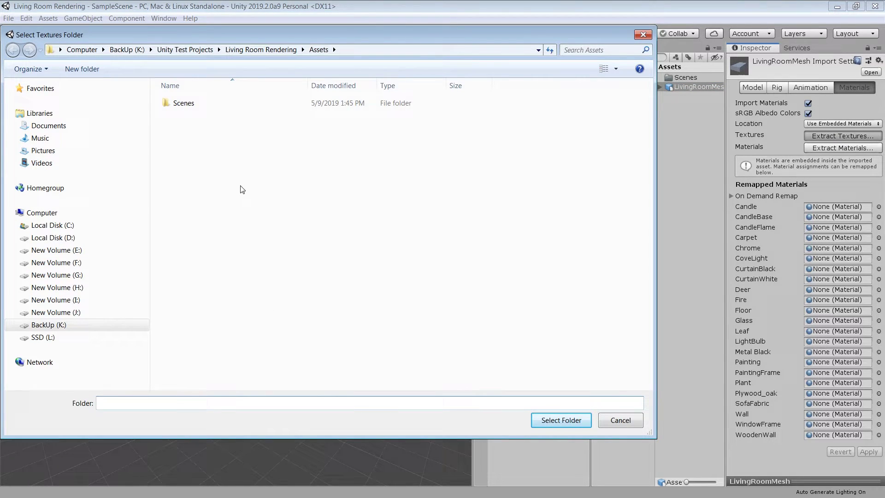
right_click(241, 187)
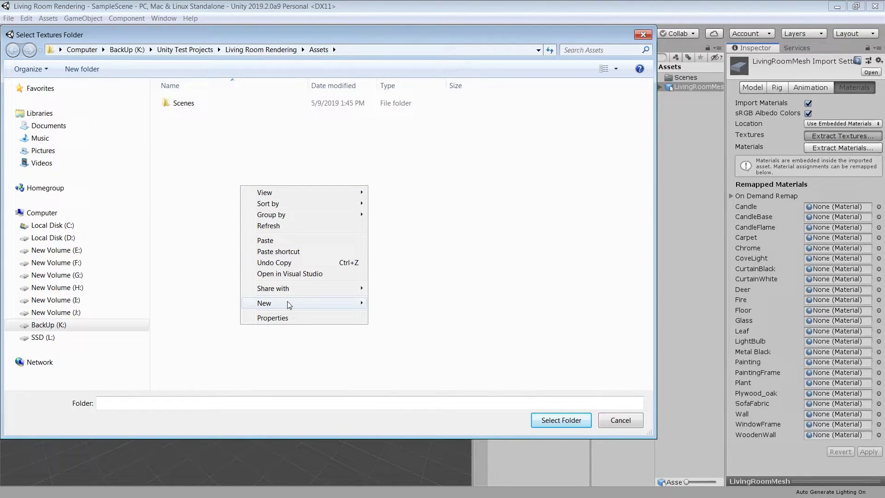
mouse_move(286, 302)
left_click(404, 304)
type("Textures")
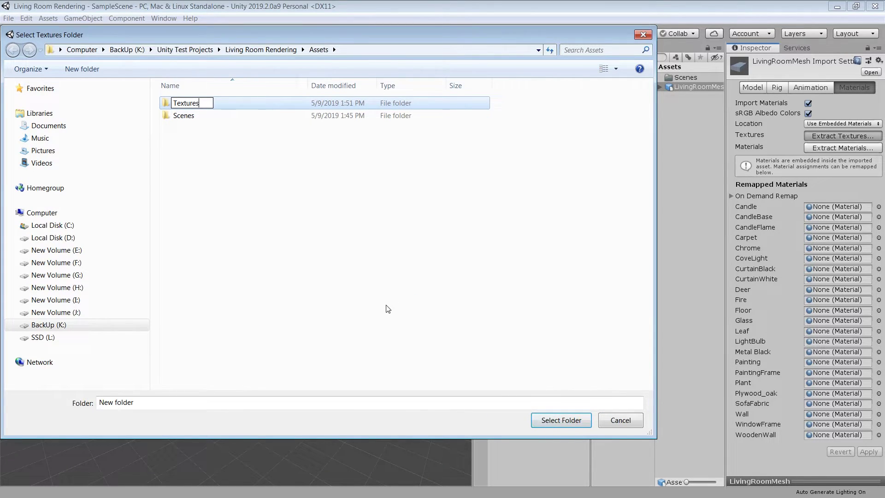
key("Return")
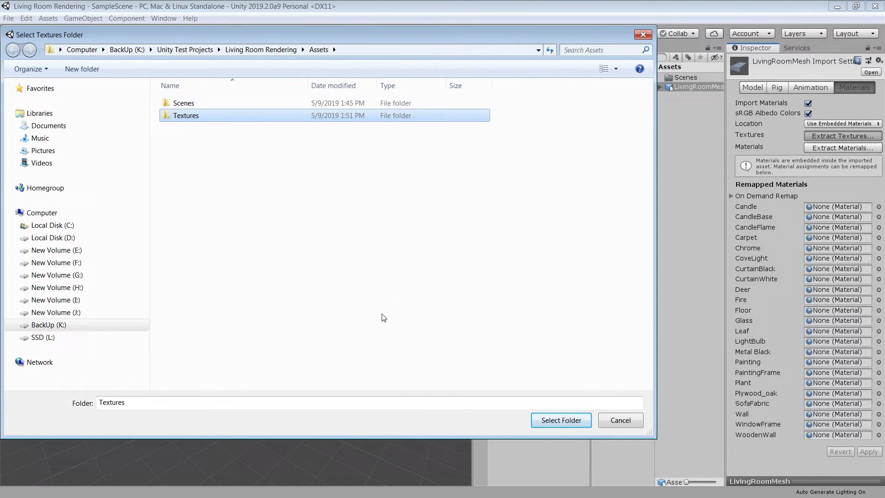
left_click(582, 422)
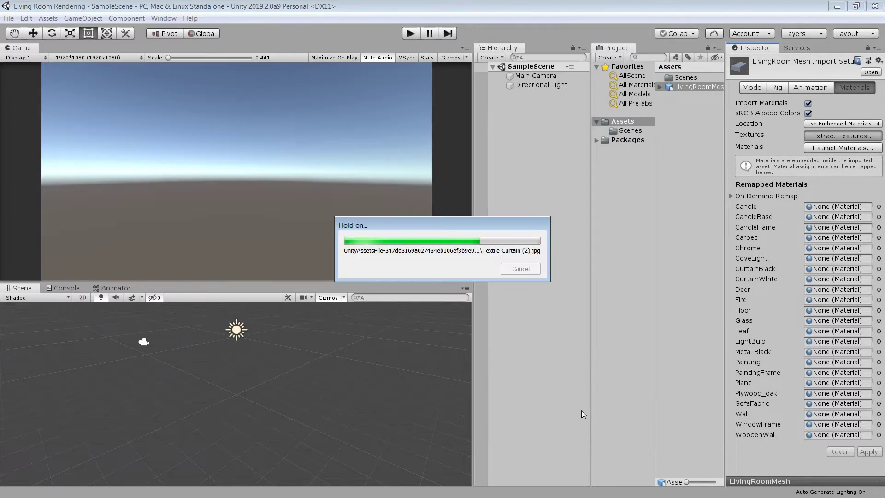
- Extract the materials of LivingRoomMesh into a new Materials folder inside Assets
left_click(826, 147)
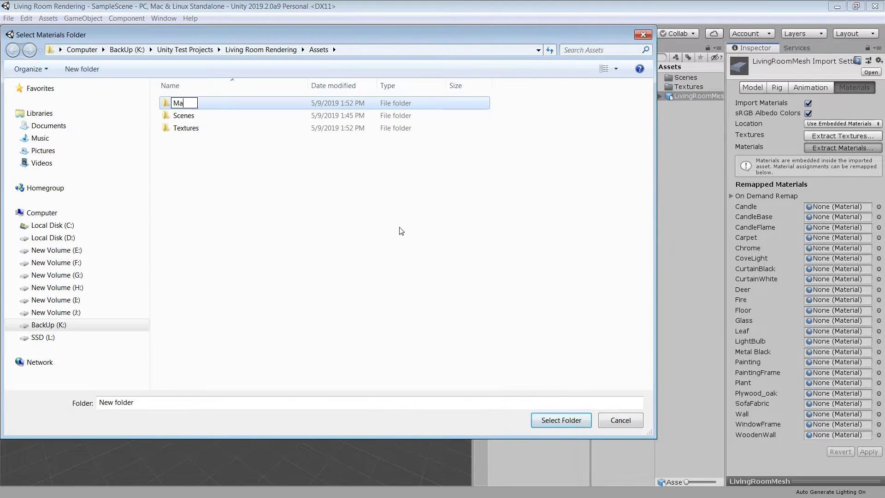
left_click(223, 150)
double_click(196, 107)
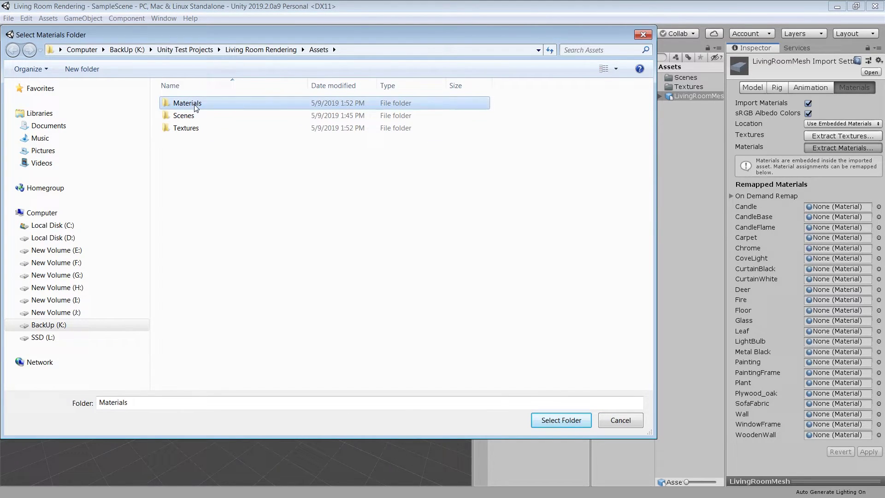
left_click(559, 418)
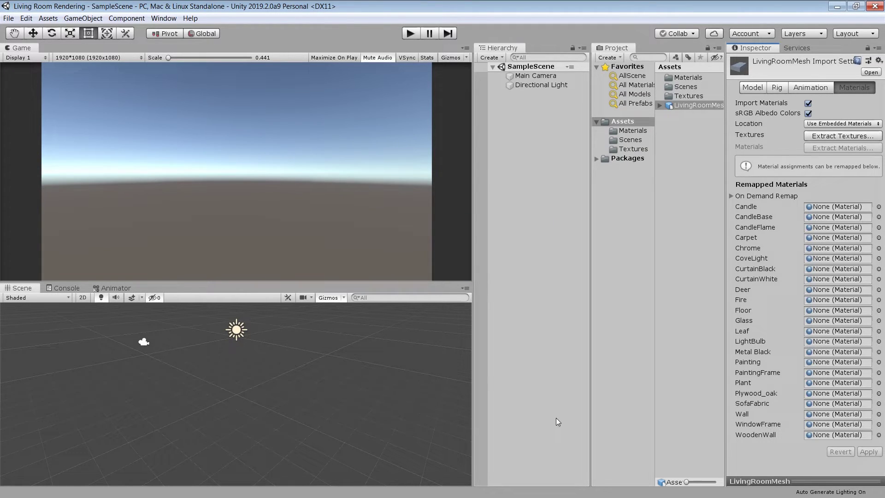
- Check the extracted materials and textures, and add the LivingRoomMesh model to SampleScene
left_click(635, 132)
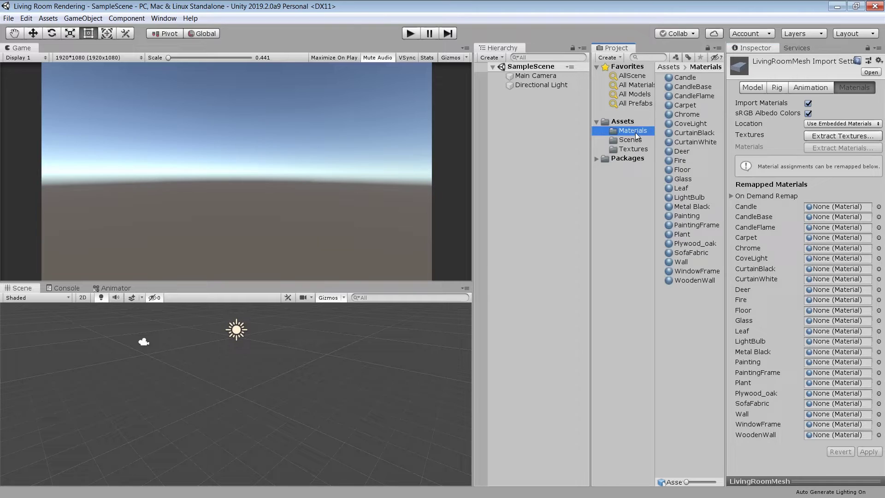
left_click(636, 140)
left_click(639, 150)
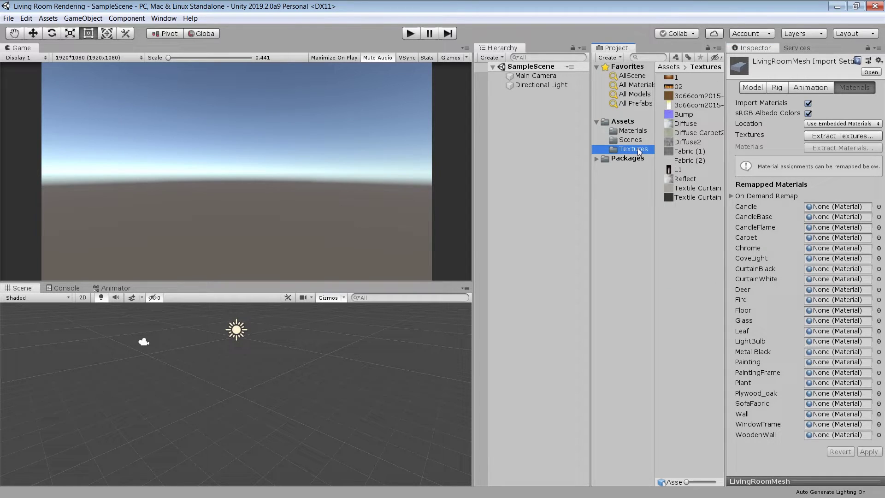
left_click(634, 122)
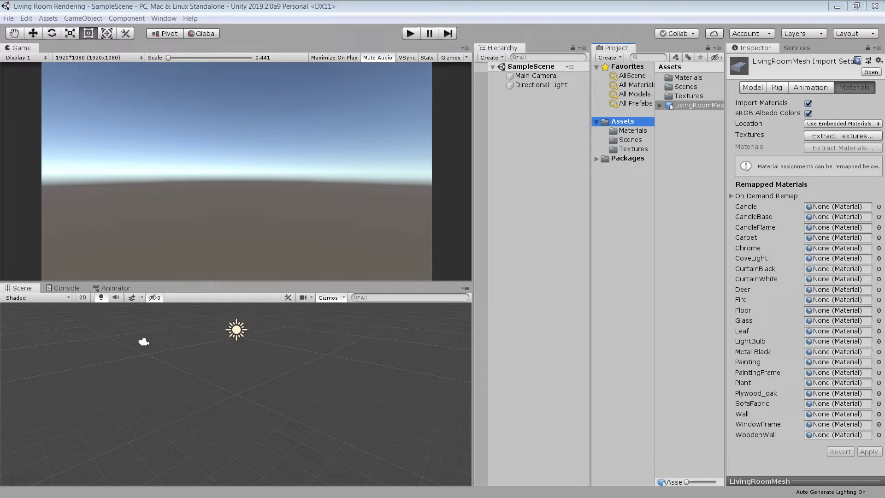
left_click(692, 138)
left_click_drag(699, 108, 536, 127)
- Inspect the room interior in the enlarged Scene view and hide the grid
key("shift+space")
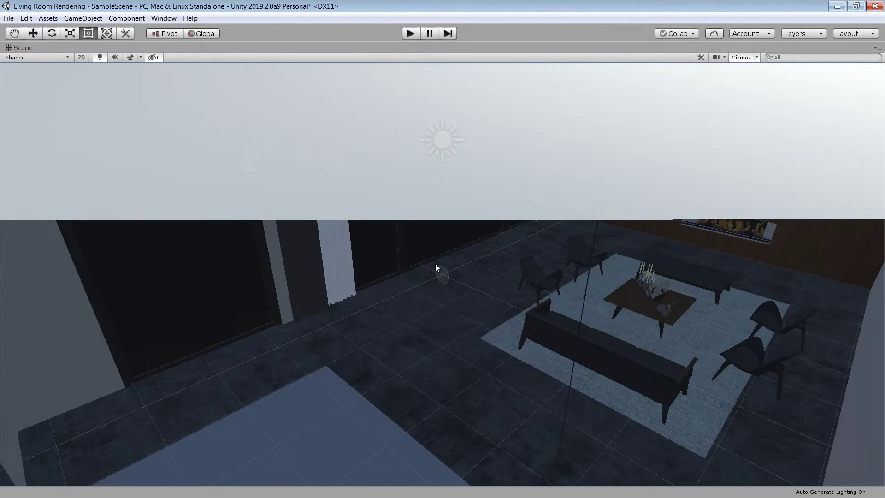
left_click_drag(666, 339, 737, 297, "alt")
mouse_move(736, 296)
right_mouse_down()
mouse_move(704, 281)
mouse_move(466, 309)
mouse_move(484, 303)
mouse_move(372, 293)
mouse_move(766, 65)
right_mouse_up()
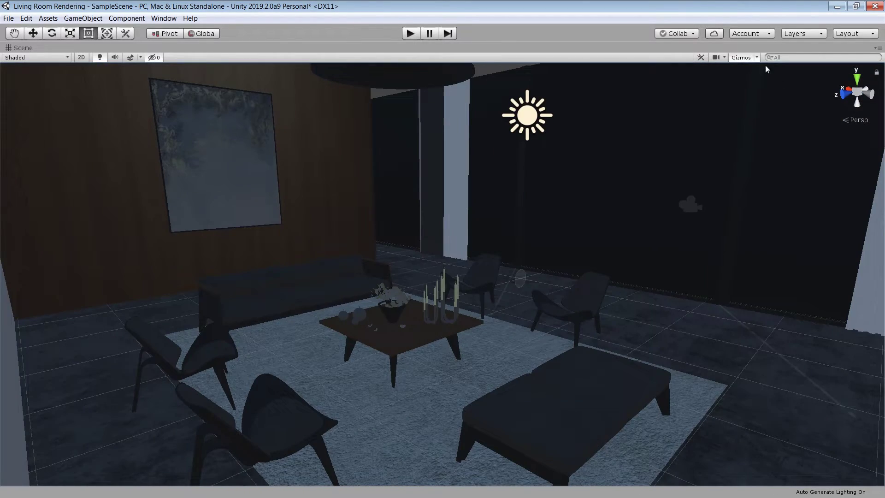
left_click(756, 57)
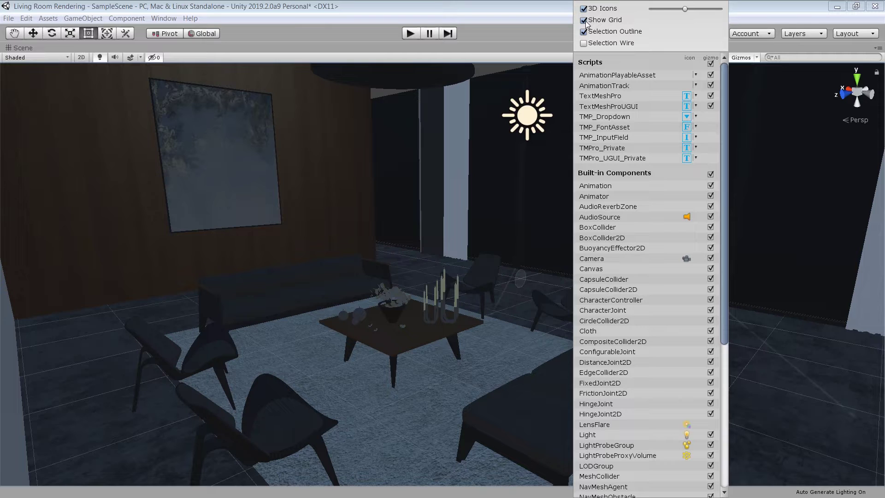
right_click_drag(571, 57, 528, 201)
key("shift+space")
- Frame the seating area in the Scene view and align Main Camera with that view
right_click_drag(385, 303, 286, 268)
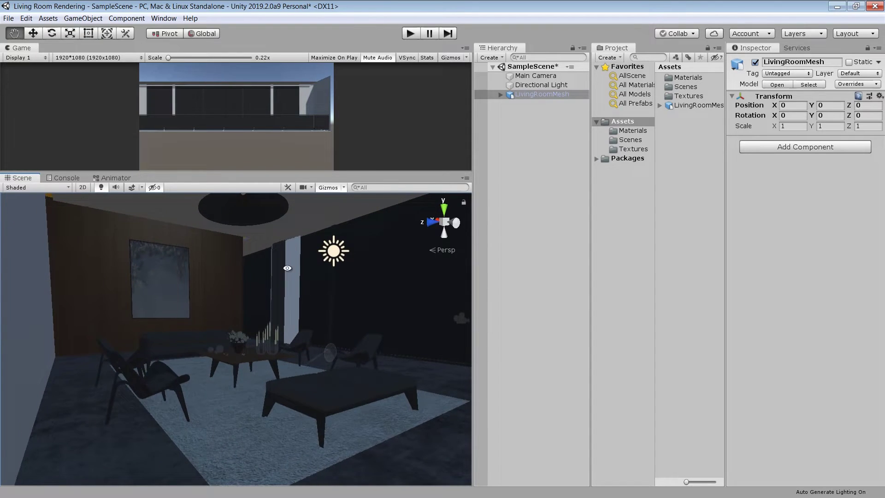
middle_click_drag(286, 269, 310, 273)
right_click_drag(310, 272, 316, 277)
left_click(538, 76)
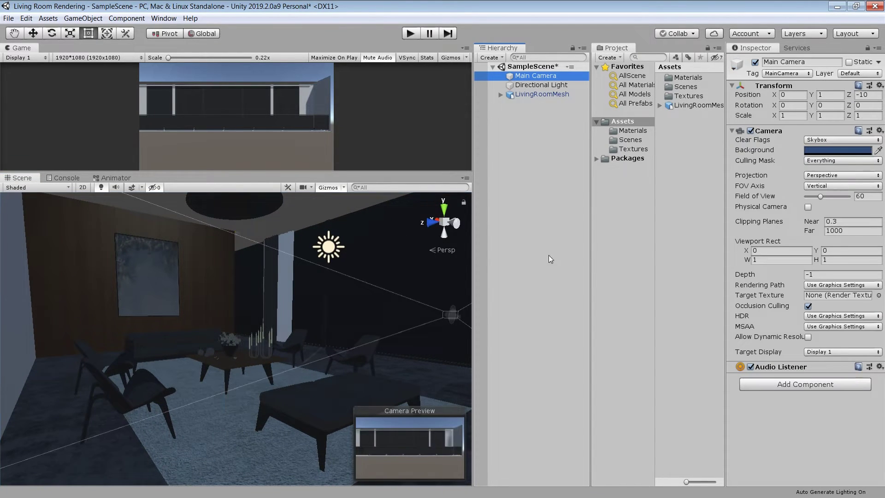
key("ctrl+shift+f")
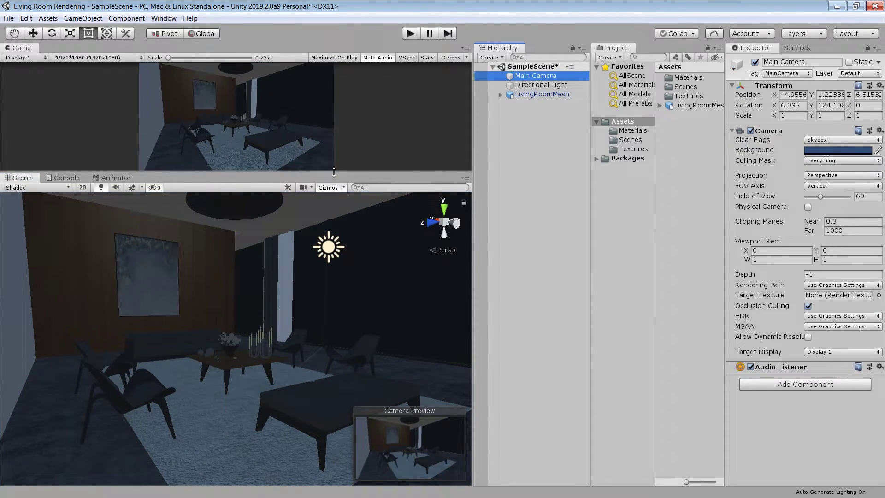
- Enlarge the Game view, deselect Main Camera and save the scene
left_click_drag(334, 172, 334, 258)
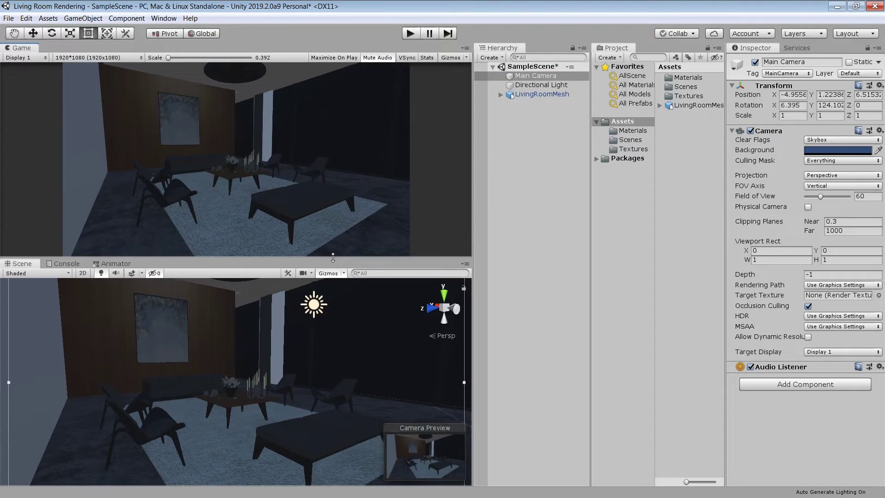
left_click(81, 19)
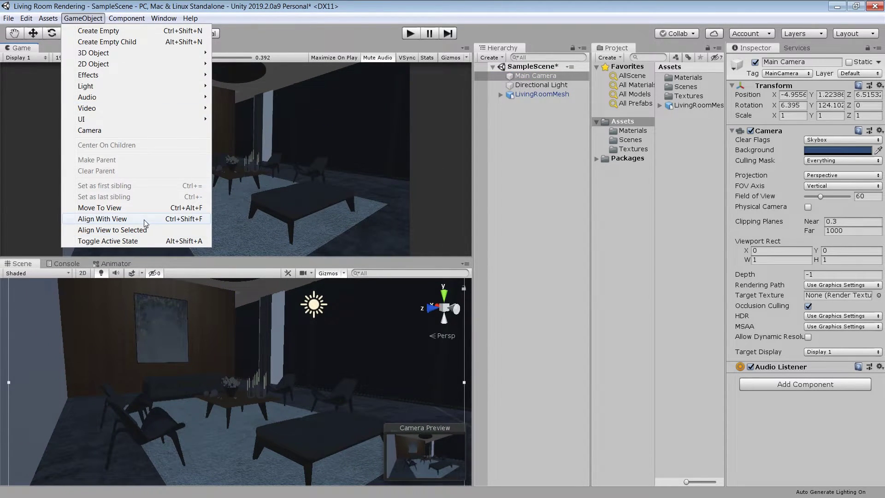
left_click(527, 246)
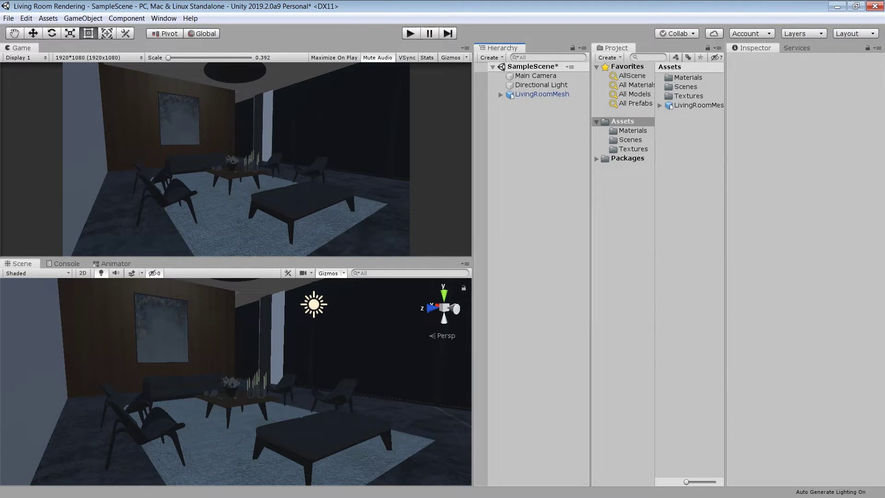
key("ctrl+s")
key("ctrl+a")
- Show preview packages in the package manager and install High Definition RP preview 6.5.3
left_click(156, 18)
left_click(184, 85)
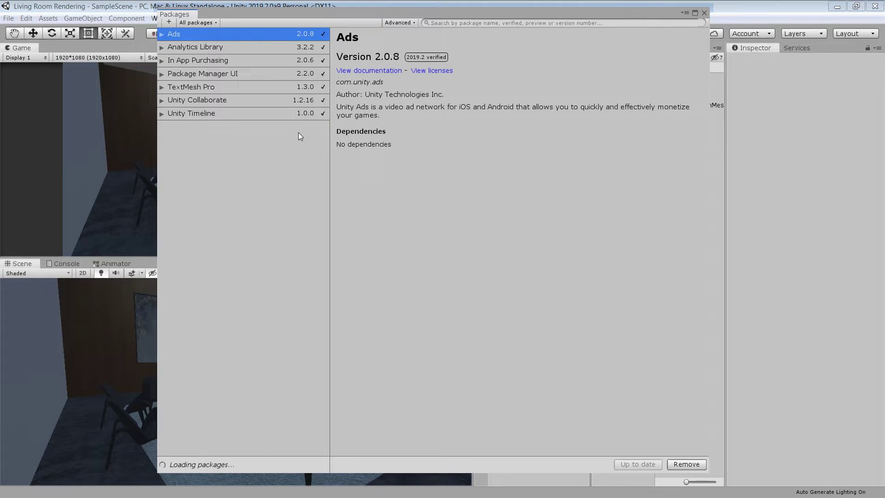
left_click(413, 23)
left_click(420, 53)
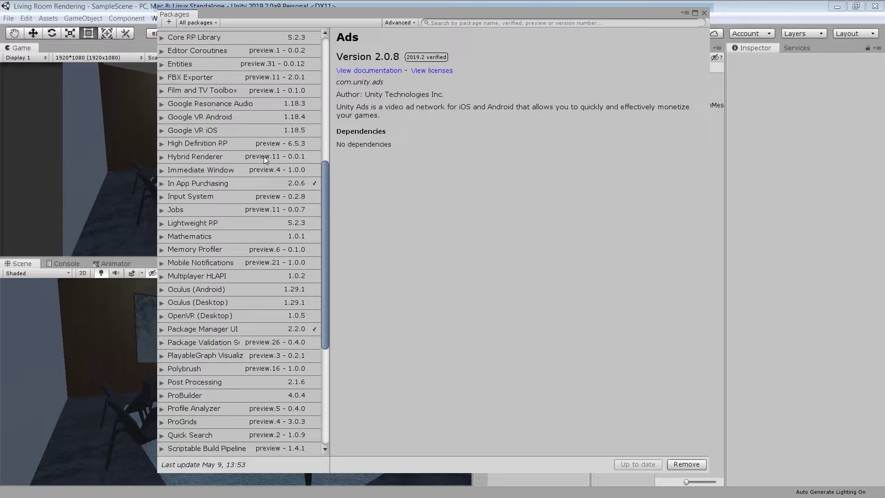
left_click(269, 147)
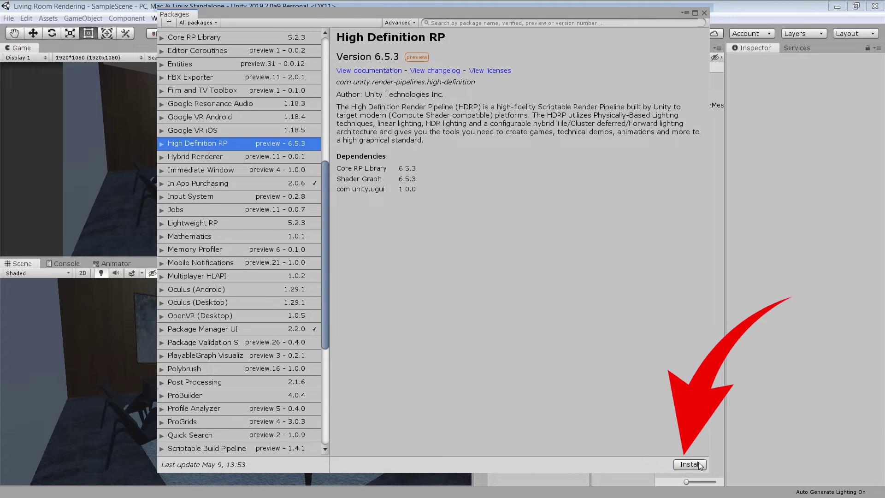
left_click(697, 463)
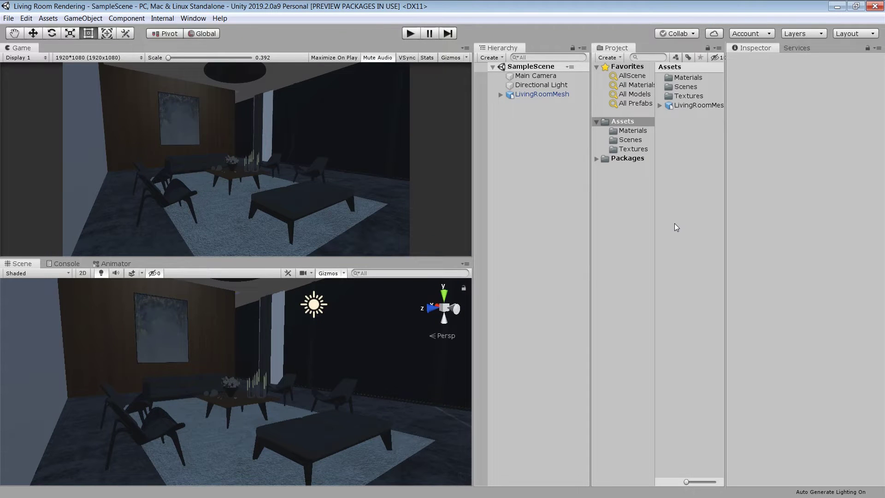
- Create a High Definition Render Pipeline asset named HDRP in the Assets folder
right_click(674, 224)
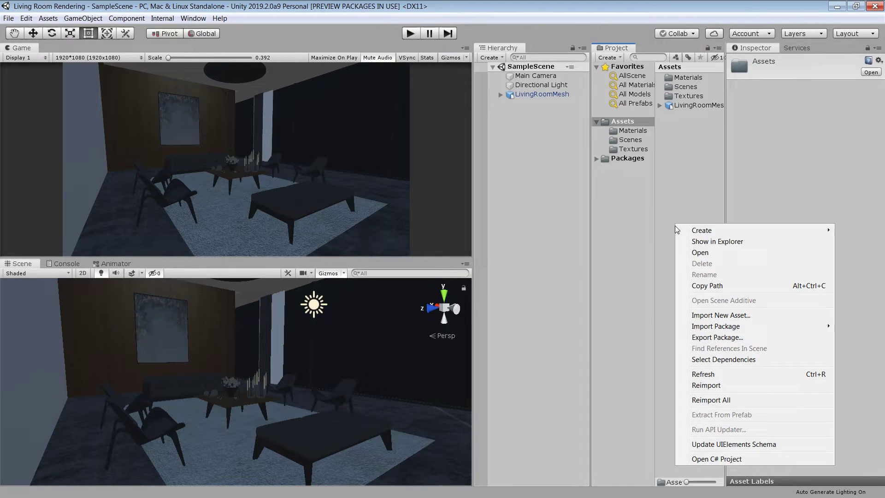
mouse_move(701, 230)
mouse_move(517, 229)
left_click(704, 228)
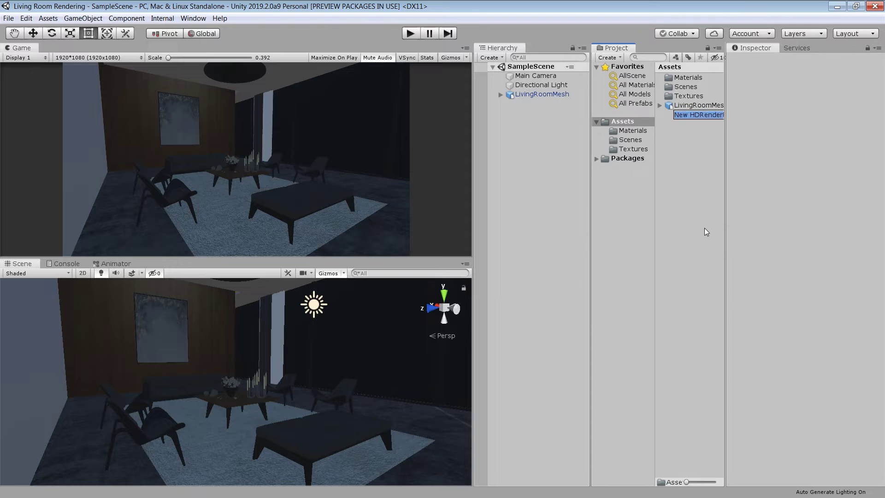
type("HDRP")
key("Return")
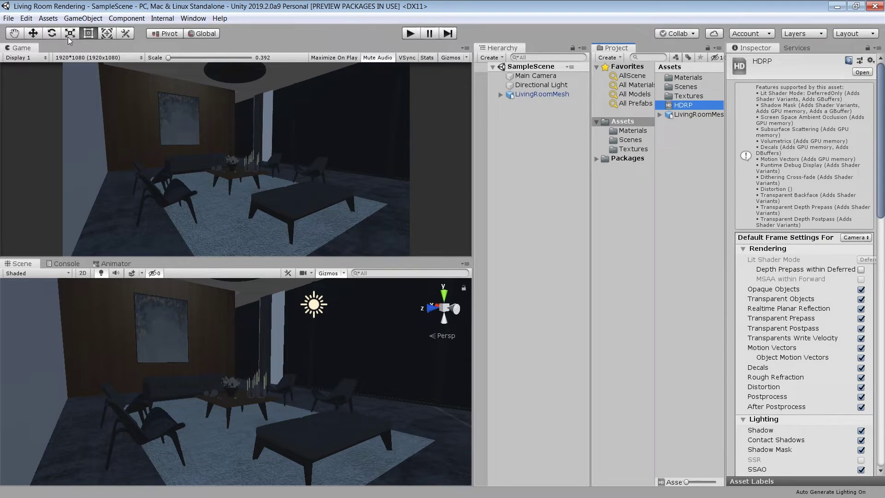
- Assign the HDRP asset as the project's render pipeline in the Graphics project settings
left_click(26, 18)
left_click(64, 295)
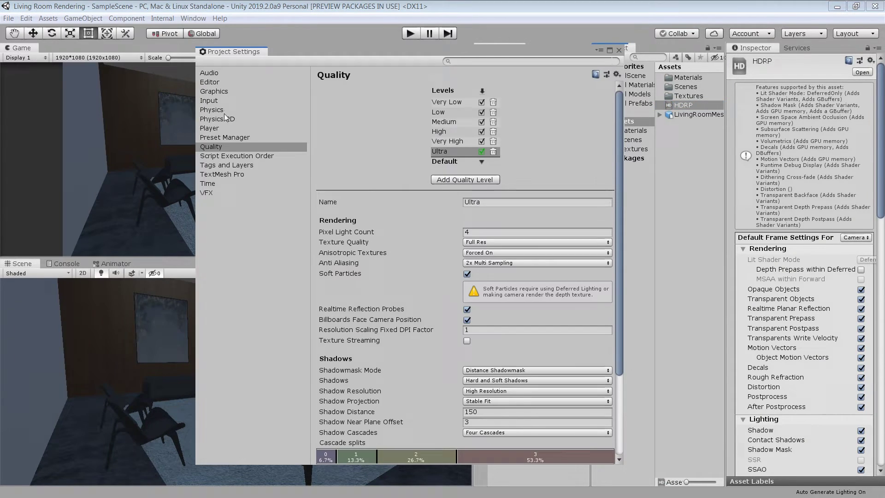
left_click(214, 91)
left_click(610, 102)
left_click(333, 135)
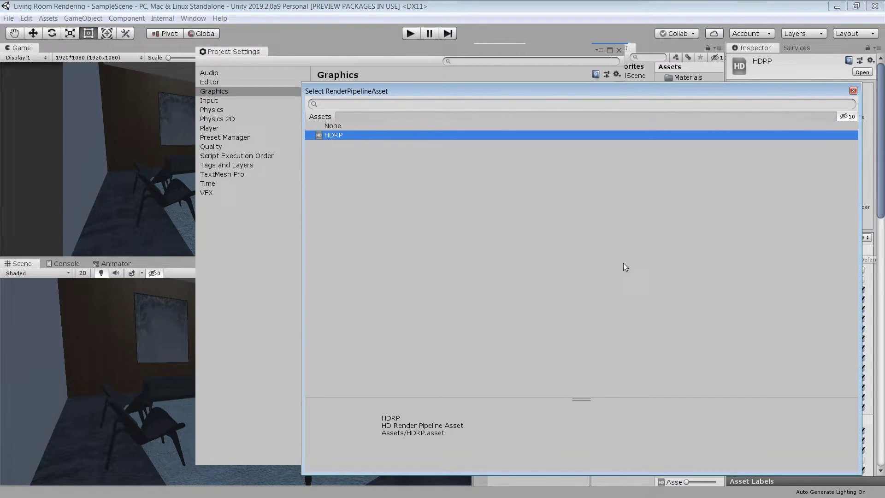
left_click(619, 50)
- Read the console error and set the Color Space to Linear in the Player project settings
left_click(65, 263)
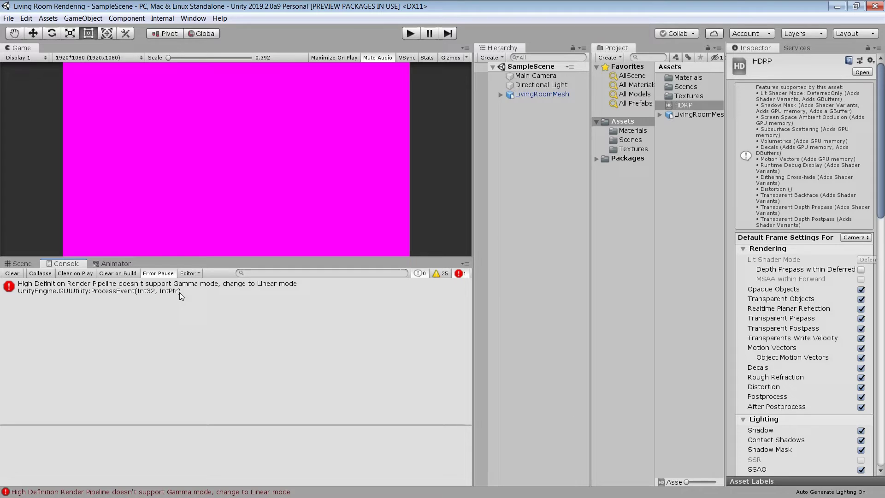
left_click(26, 18)
left_click(51, 291)
left_click(210, 128)
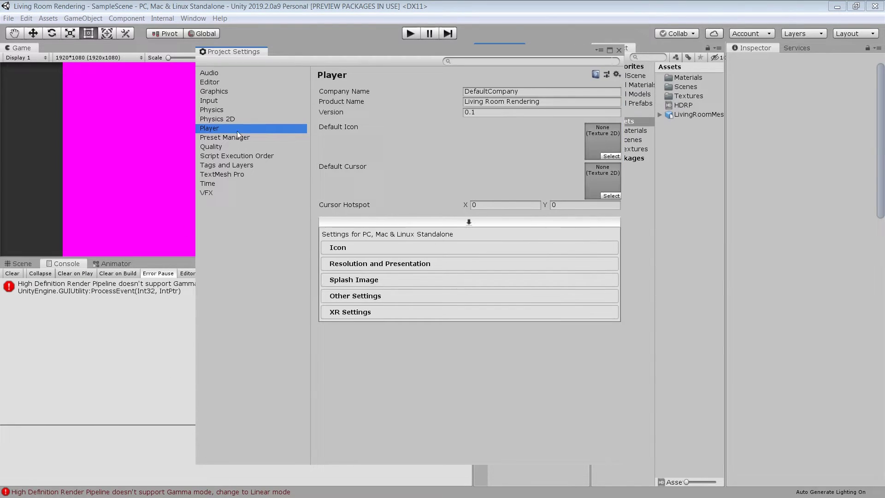
left_click(359, 296)
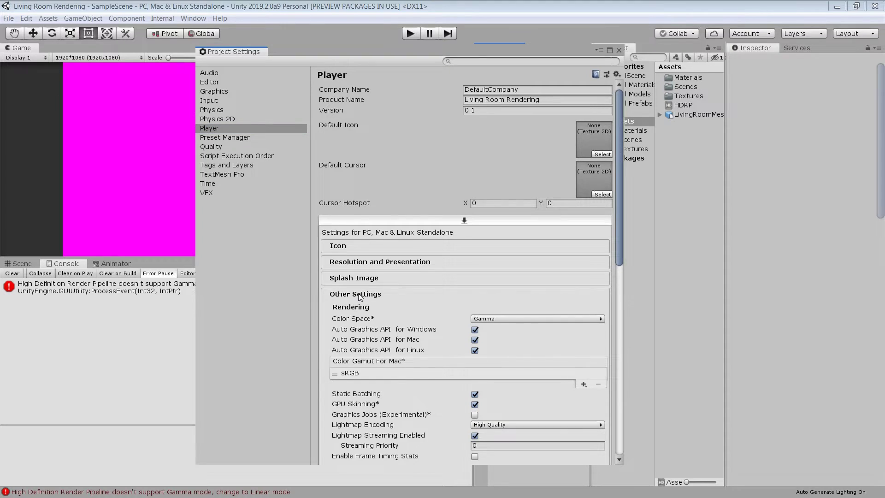
left_click(525, 319)
left_click(498, 342)
left_click(619, 50)
- Upgrade all project materials to High Definition materials and agree to overwrite the existing ones
left_click(27, 19)
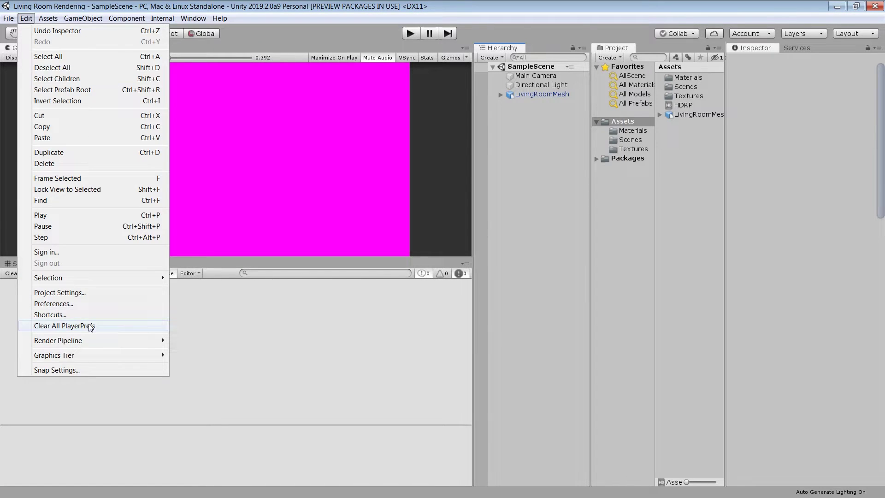
mouse_move(93, 341)
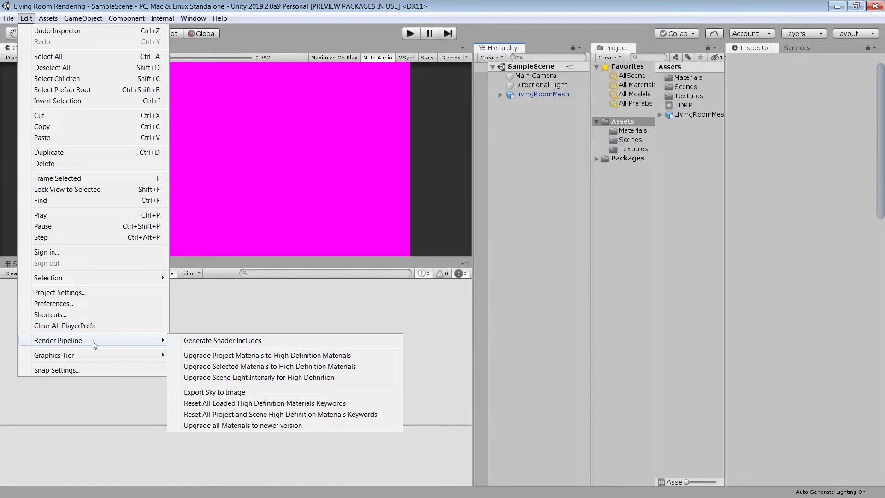
left_click(229, 358)
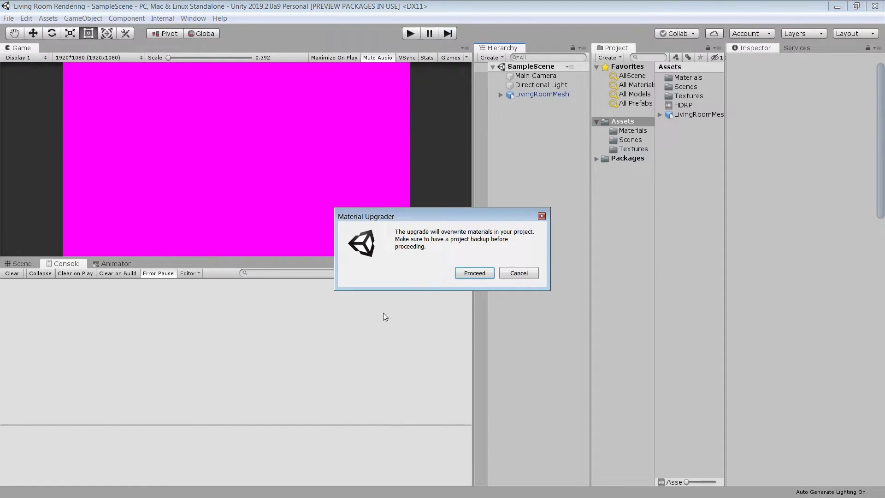
left_click(467, 274)
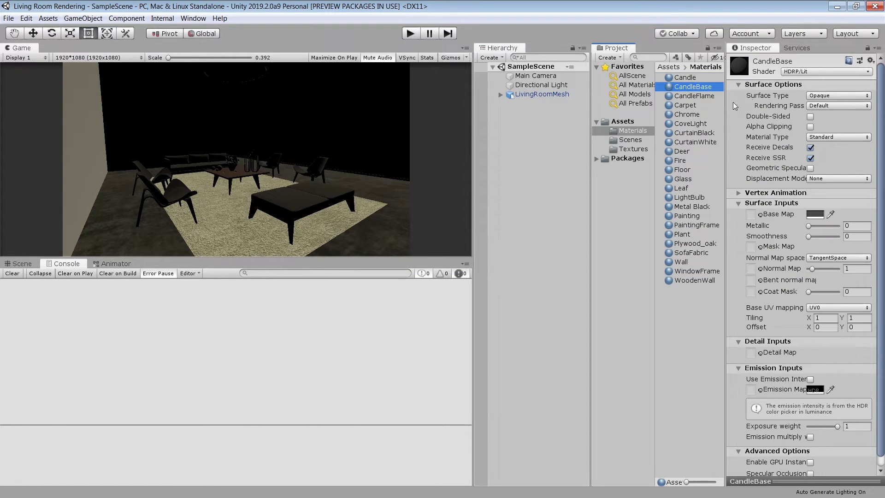
- Inspect the shader and surface settings of several upgraded materials, including CurtainWhite, and clear the selection
left_click(687, 115)
left_click(697, 142)
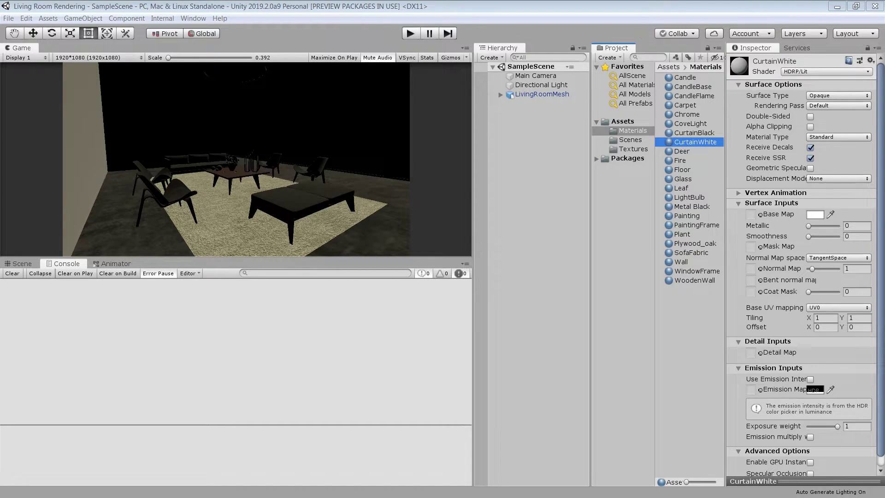
left_click(573, 273)
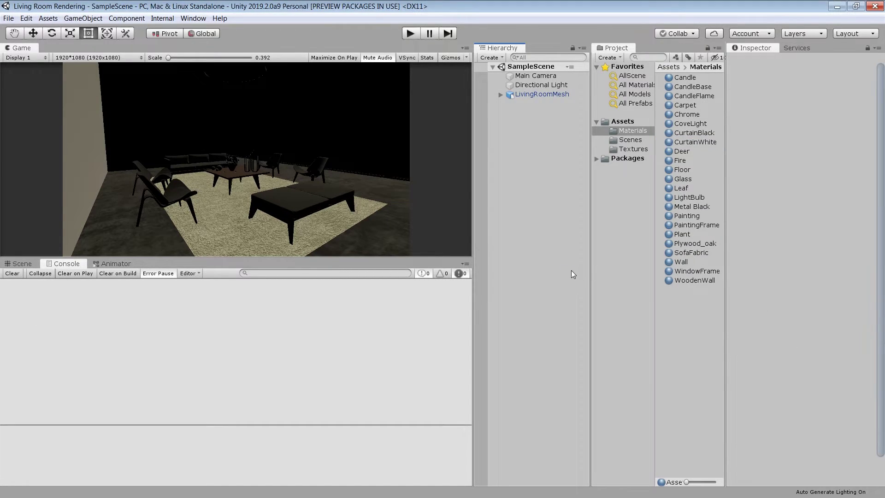
- Fix all HDRP configuration issues in the Render Pipeline Wizard, including the default scene prefab, and close the wizard
left_click(179, 20)
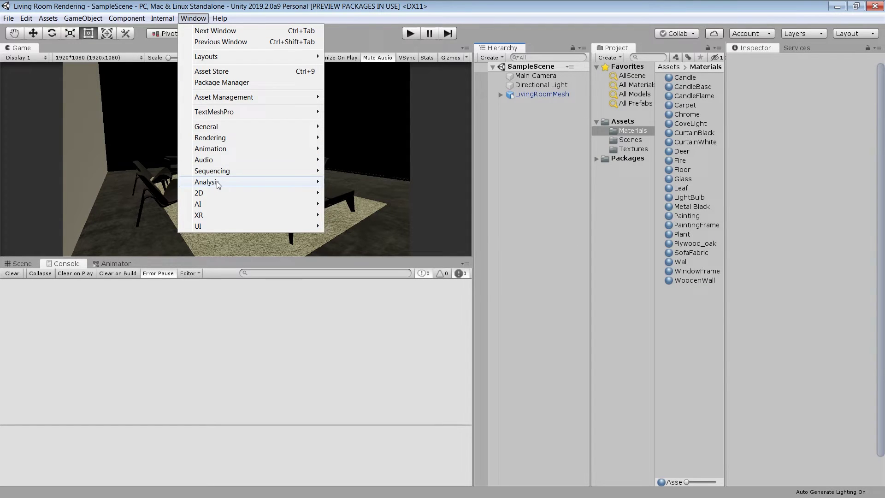
mouse_move(208, 181)
left_click(380, 245)
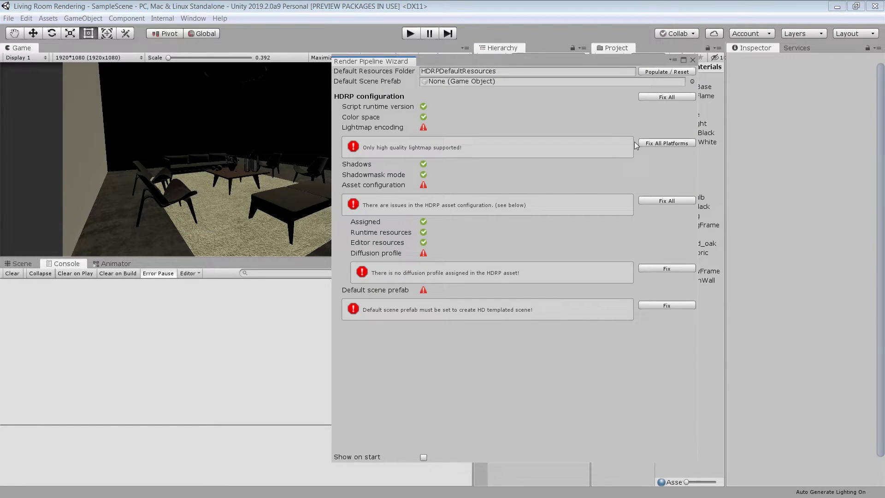
left_click(666, 97)
left_click(482, 275)
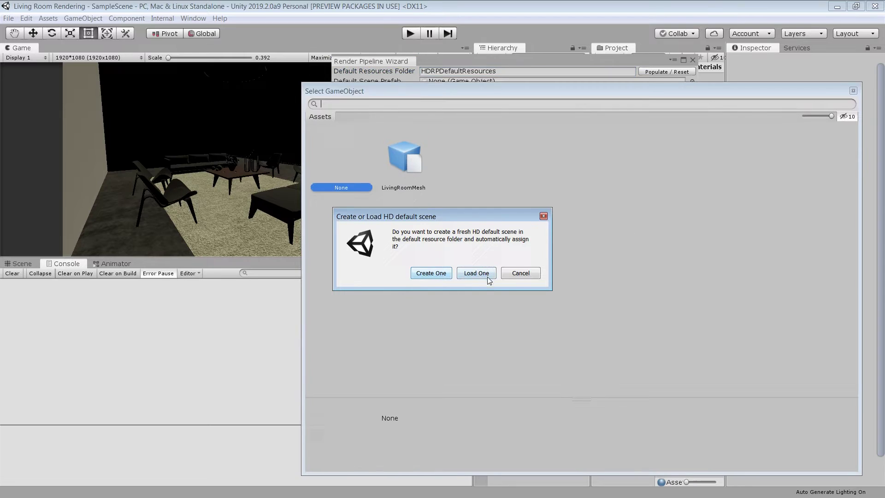
left_click(854, 91)
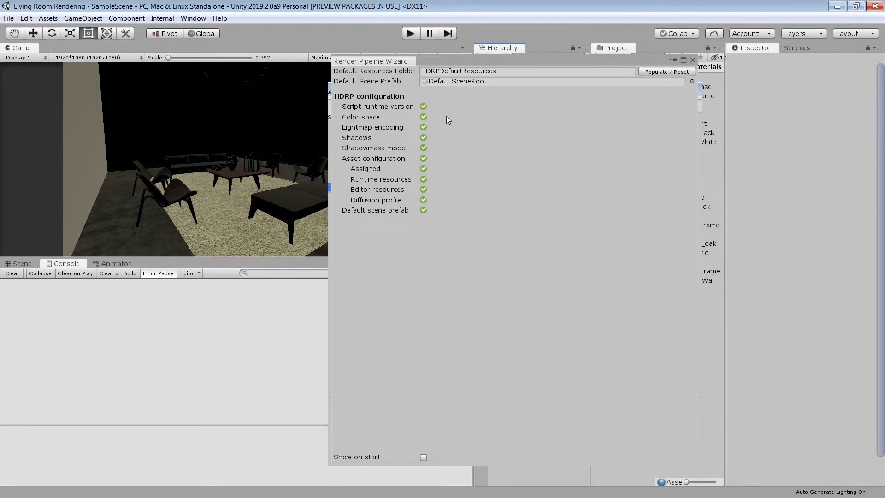
left_click(692, 60)
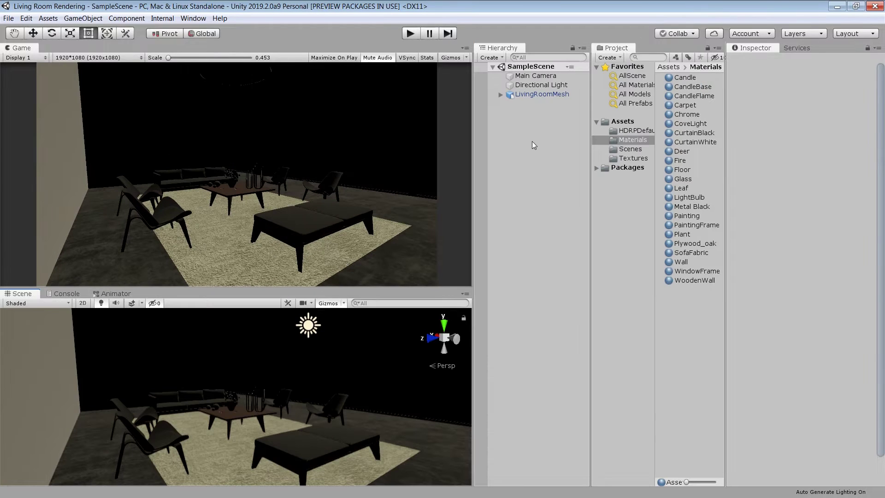
- Select the large window pane in the living room and deactivate its windowGlass object
left_click(537, 85)
left_click_drag(372, 389, 421, 403, "alt")
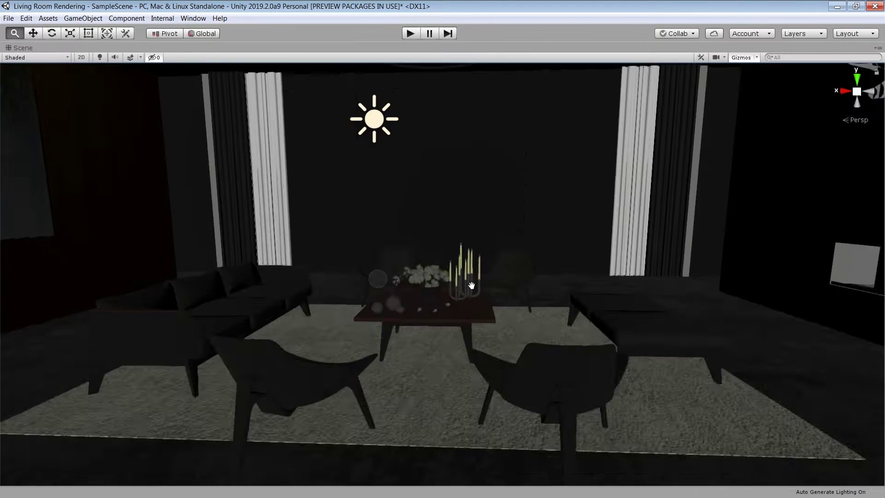
left_click_drag(470, 286, 516, 226, "alt")
left_click(511, 237)
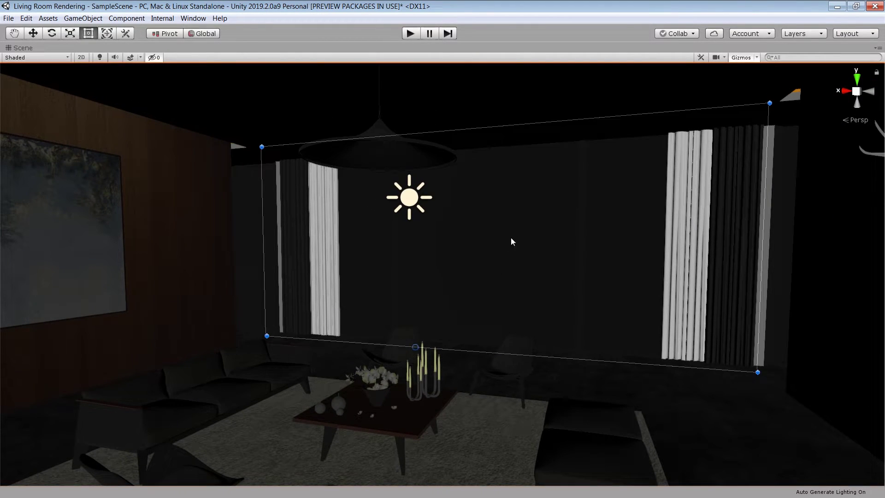
key("shift+space")
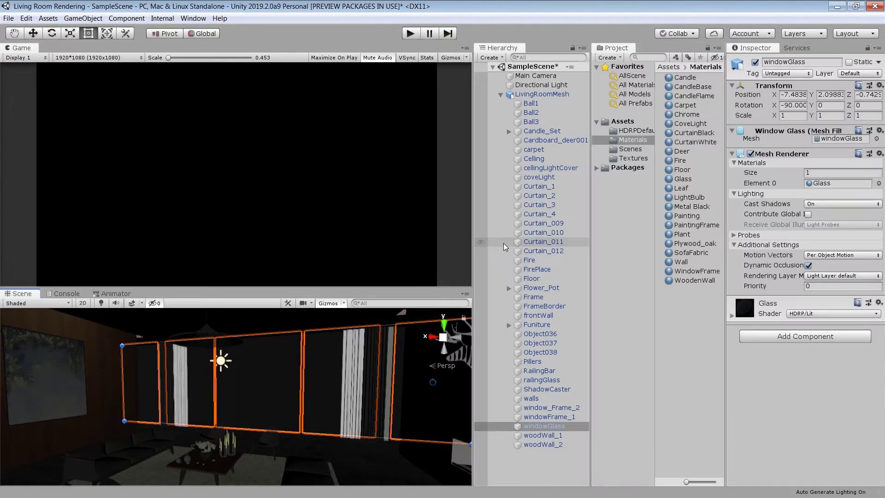
left_click(755, 64)
- Select the glass of the railing outside the windows and deactivate that object
key("shift+space")
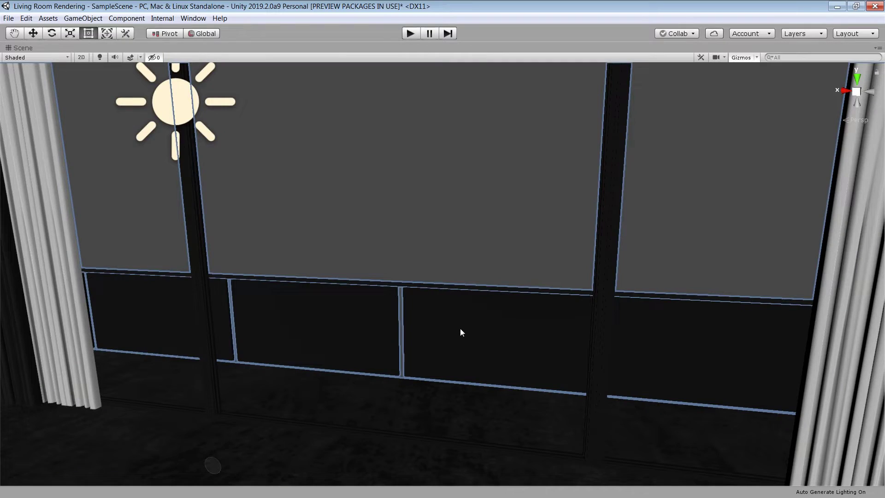
left_click(462, 328)
key("shift+space")
left_click(756, 65)
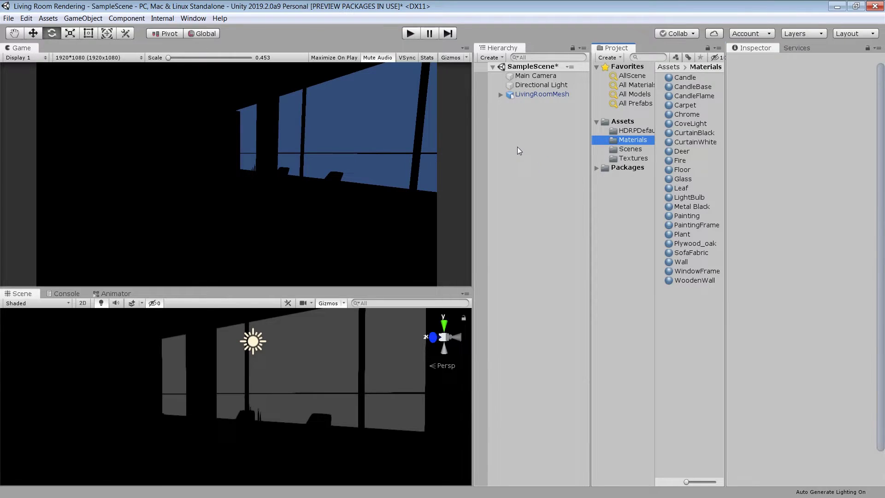
- Add a rendering Scene Settings object to SampleScene
right_click(517, 148)
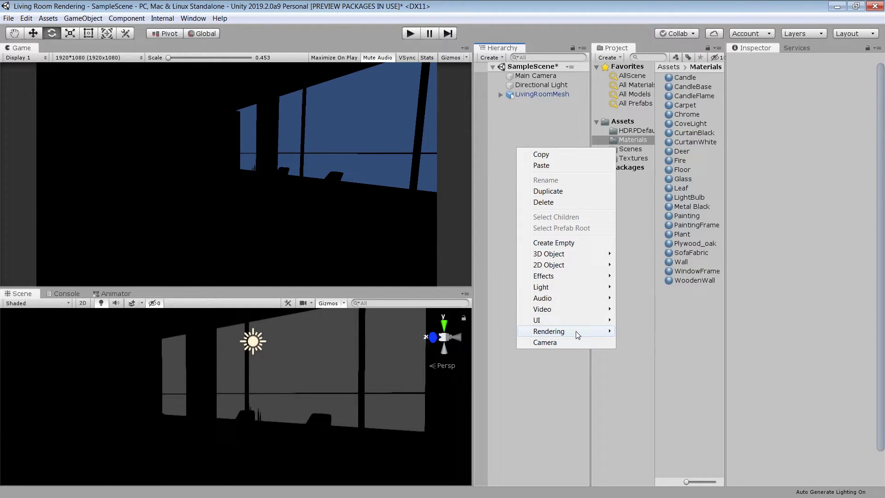
mouse_move(577, 331)
left_click(641, 354)
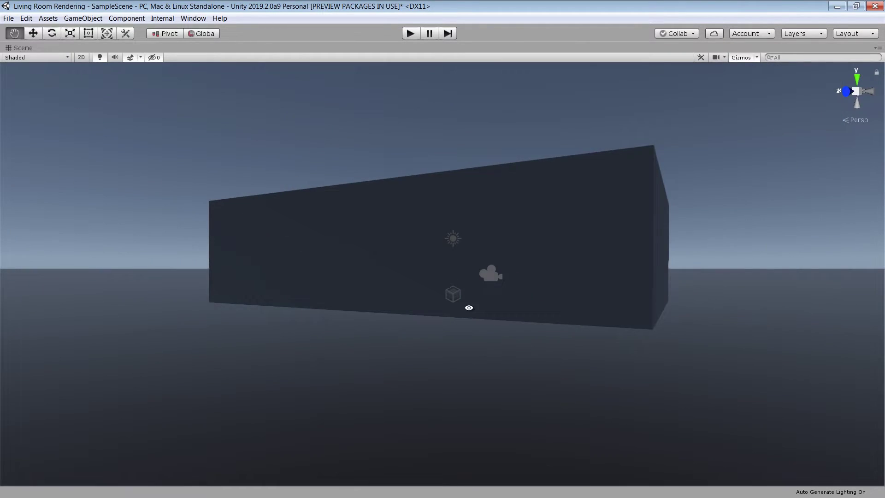
- Examine the living room's lighting and the sky behind the windows from outside and inside in an enlarged scene view
left_click_drag(469, 308, 374, 296, "alt")
middle_click_drag(373, 296, 370, 273)
scroll(391, 310, "up", 8)
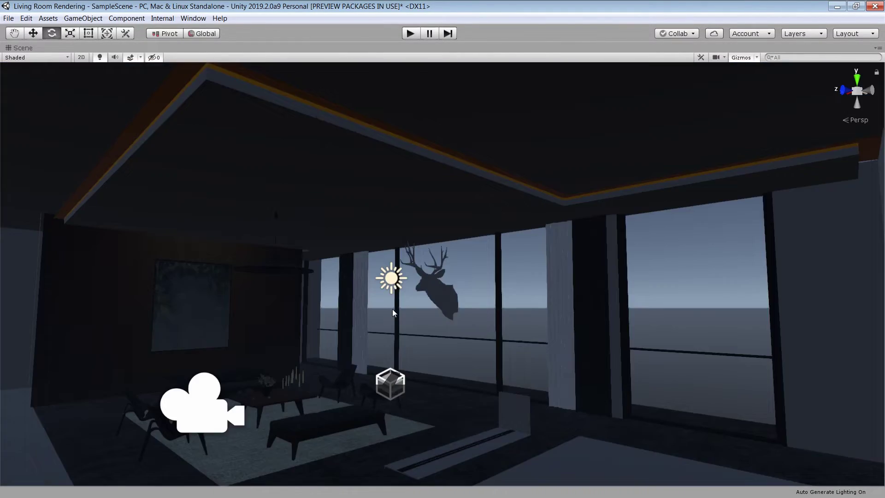
scroll(392, 311, "up", 3)
middle_click_drag(385, 357, 452, 271)
left_click_drag(452, 271, 426, 310, "alt")
scroll(427, 311, "up", 2)
middle_click_drag(426, 310, 436, 303)
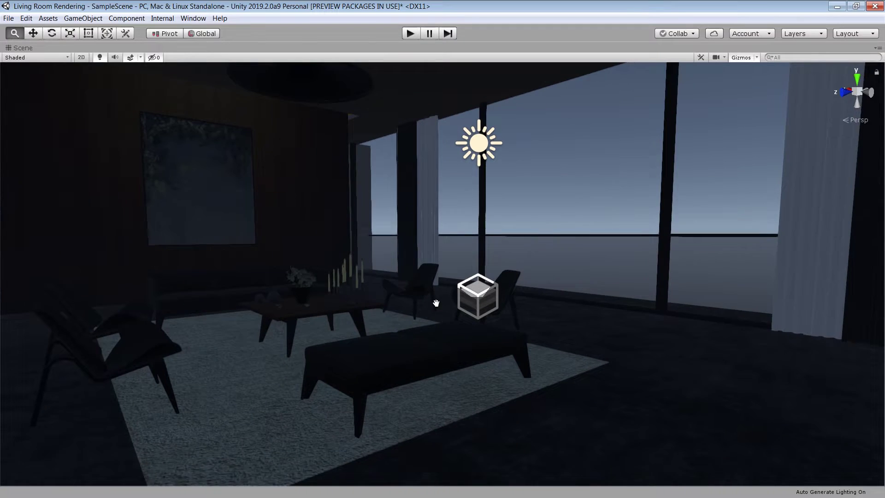
left_click_drag(436, 303, 450, 304, "alt")
middle_click_drag(451, 305, 417, 306)
key("shift+space")
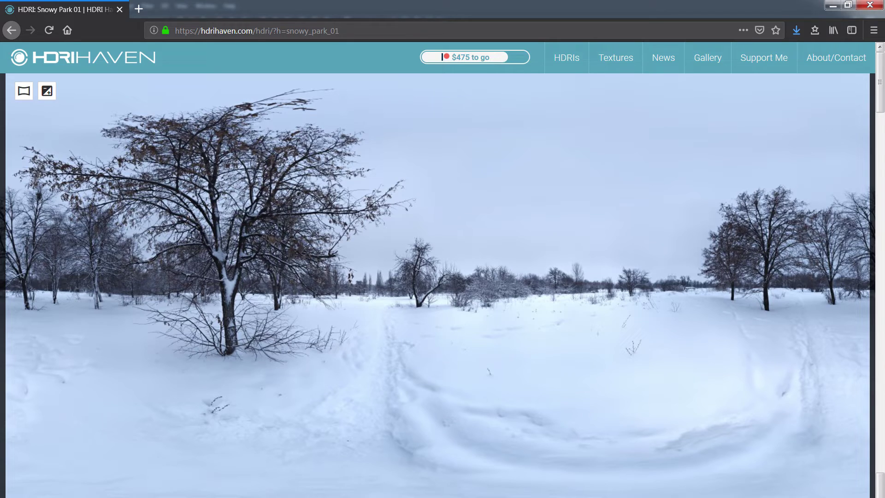
- Look over the Snowy Park 01 page on HDRI Haven and import the snowy_park_01_4k image into Unity's Assets folder
scroll(443, 249, "down", 3)
scroll(442, 249, "down", 7)
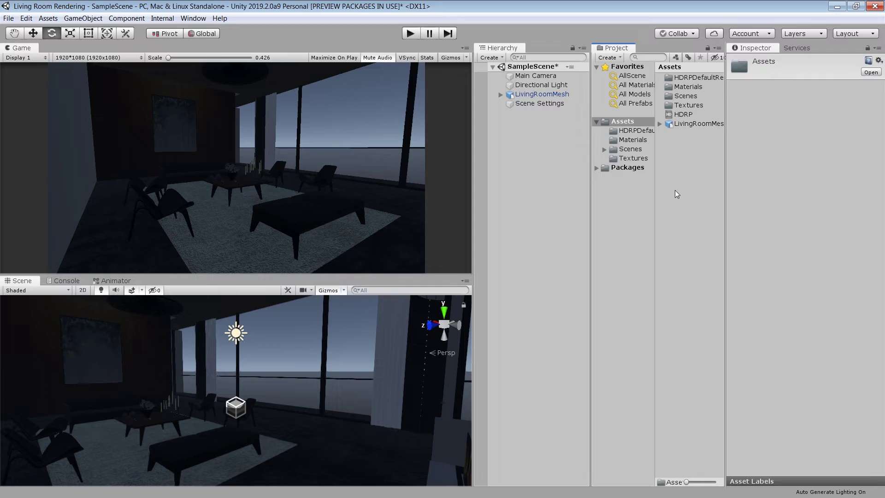
right_click(675, 190)
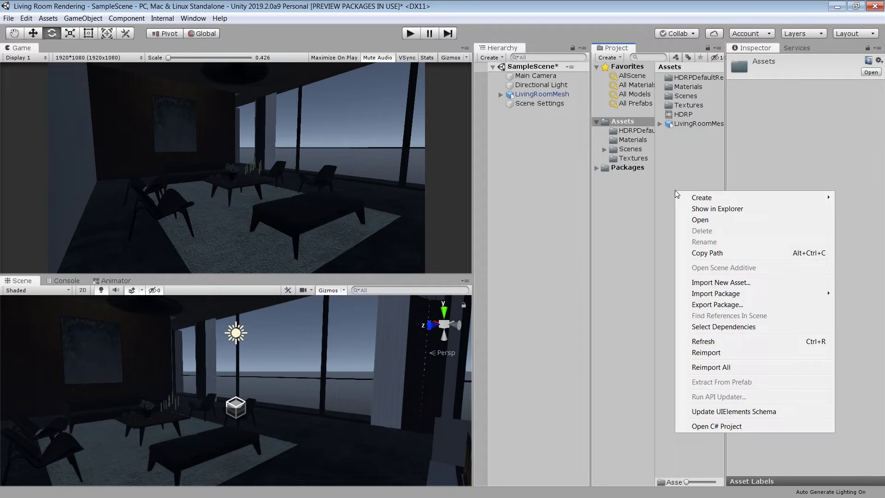
left_click(698, 224)
left_click(251, 110)
left_click(569, 420)
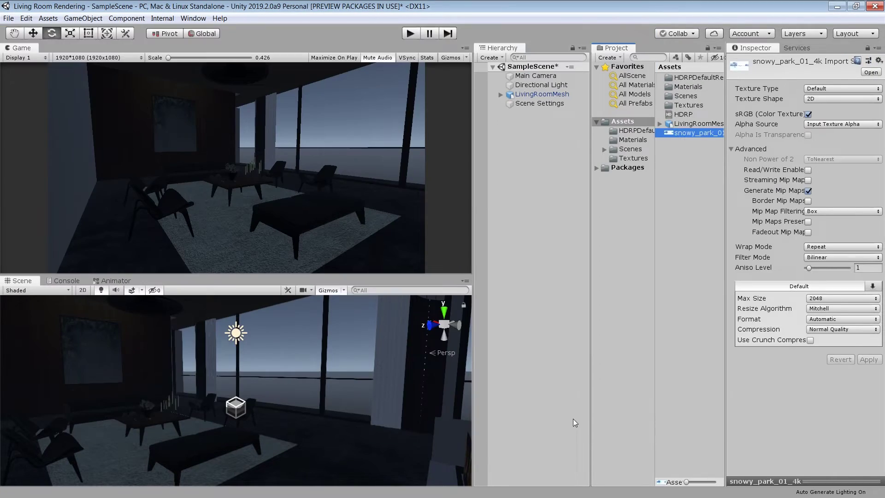
- Set the Texture Shape of snowy_park_01_4k to Cube and apply the import settings
left_click(830, 99)
left_click(826, 122)
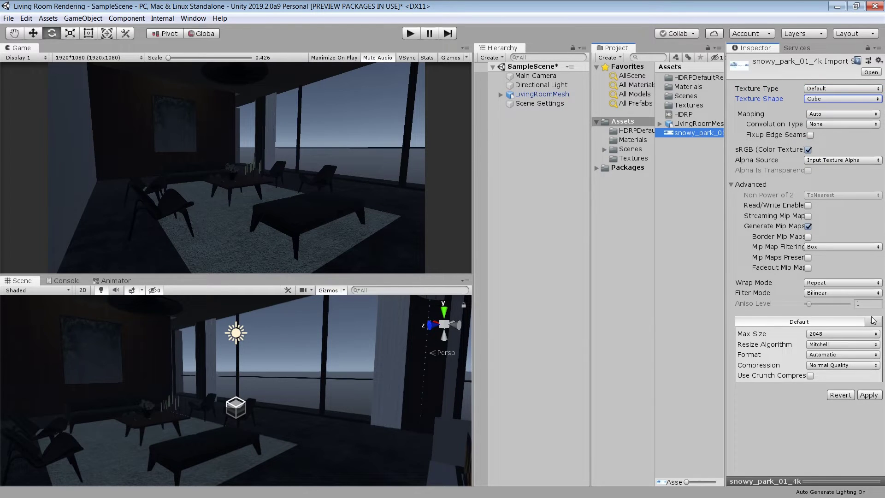
left_click(869, 395)
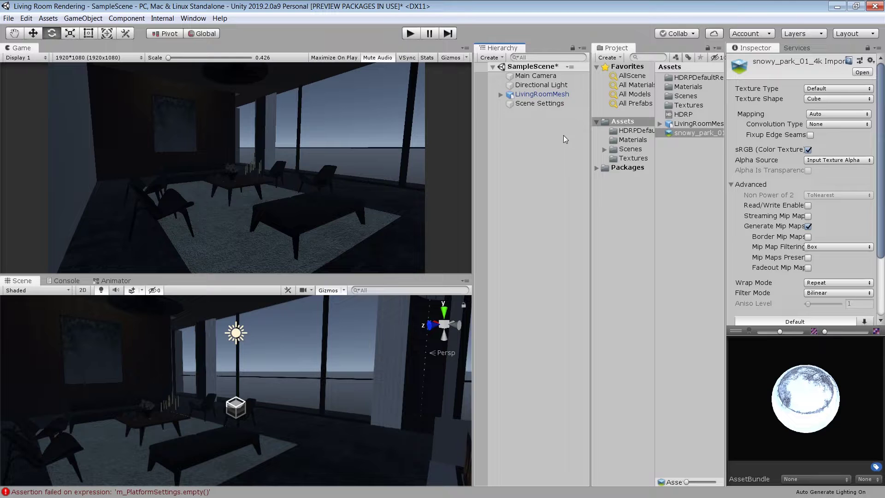
- Expand the Visual Environment override of Scene Settings and review its Ambient Mode and fog Type options
left_click(556, 106)
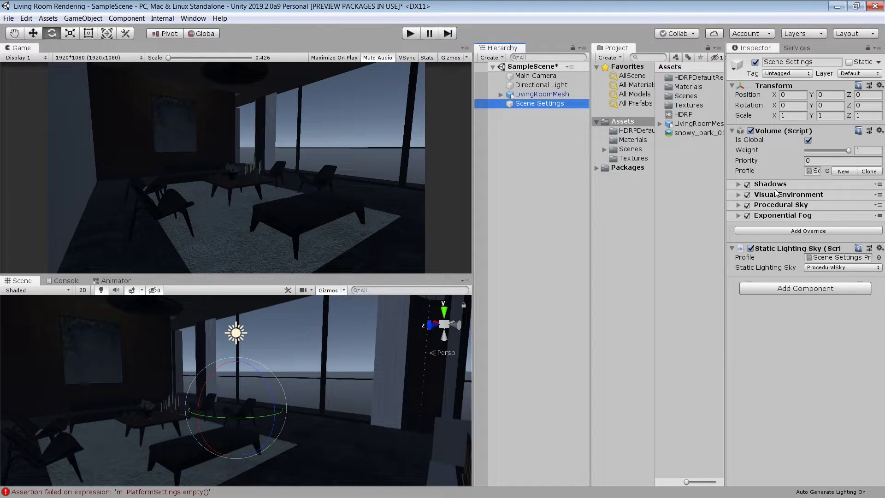
left_click(778, 195)
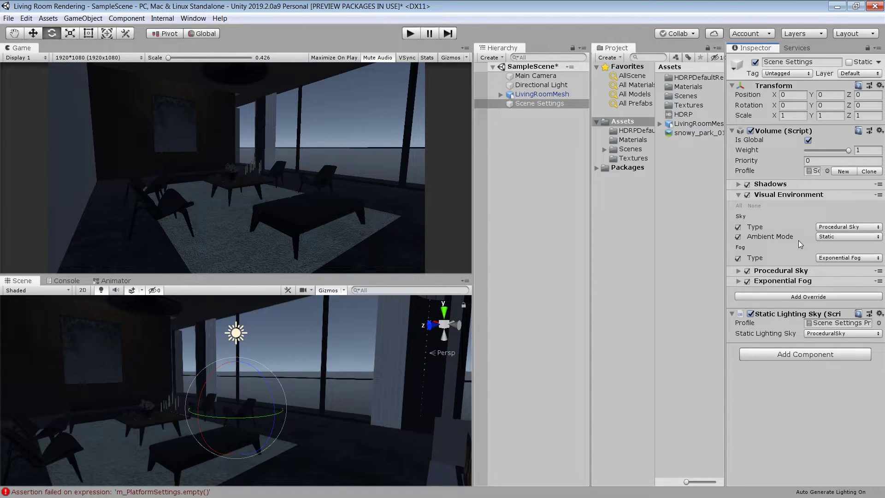
left_click(837, 236)
left_click(819, 238)
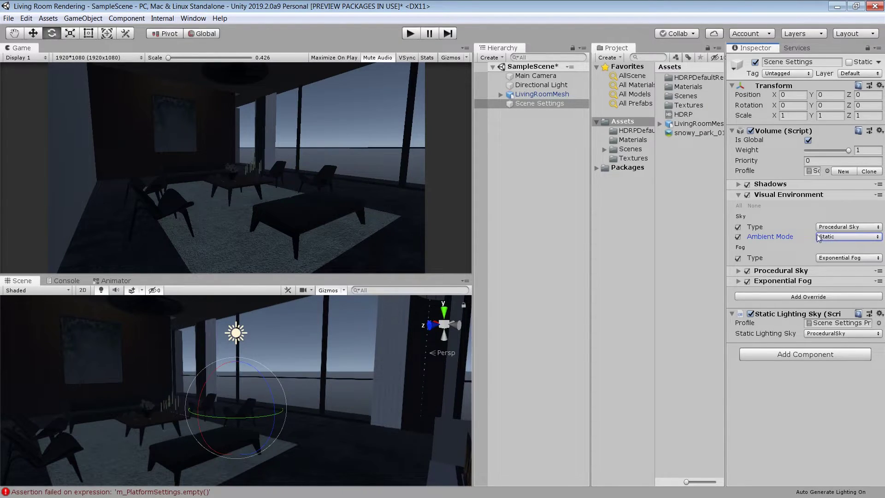
left_click(825, 237)
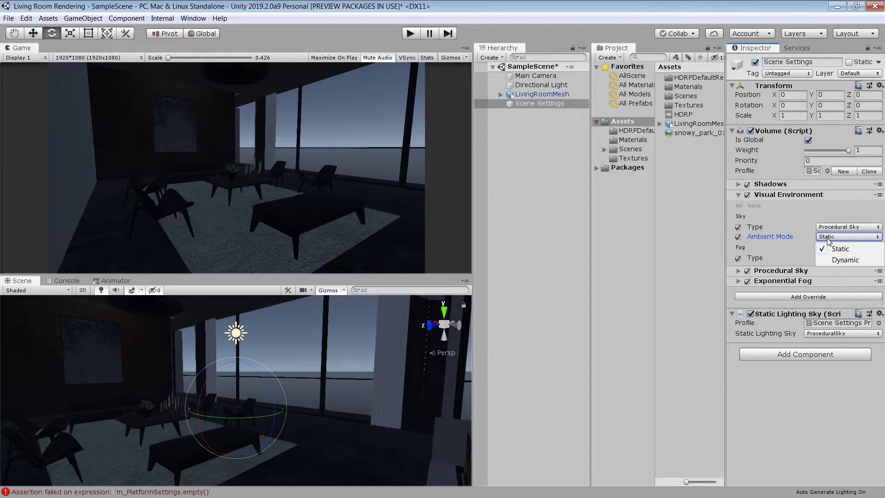
left_click(828, 238)
left_click(829, 238)
left_click(829, 238)
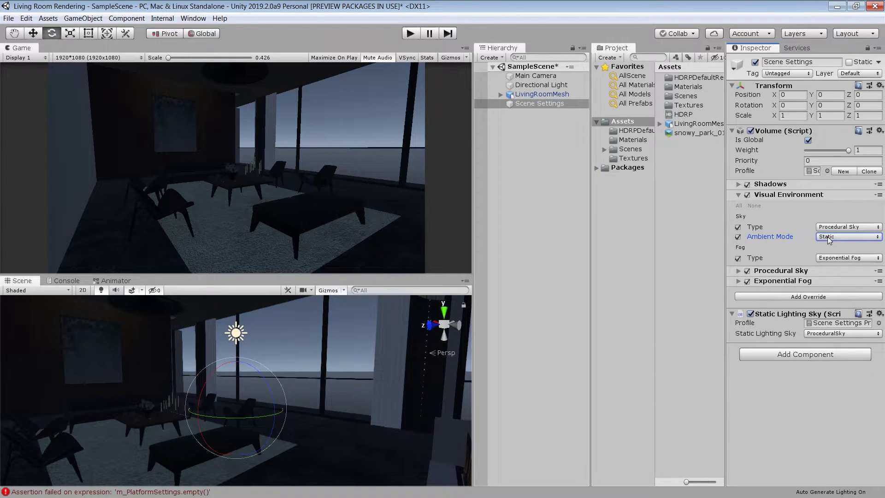
left_click(834, 257)
- Set the Visual Environment sky Type to HDRI Sky and add an HDRI Sky override to the volume
left_click(836, 227)
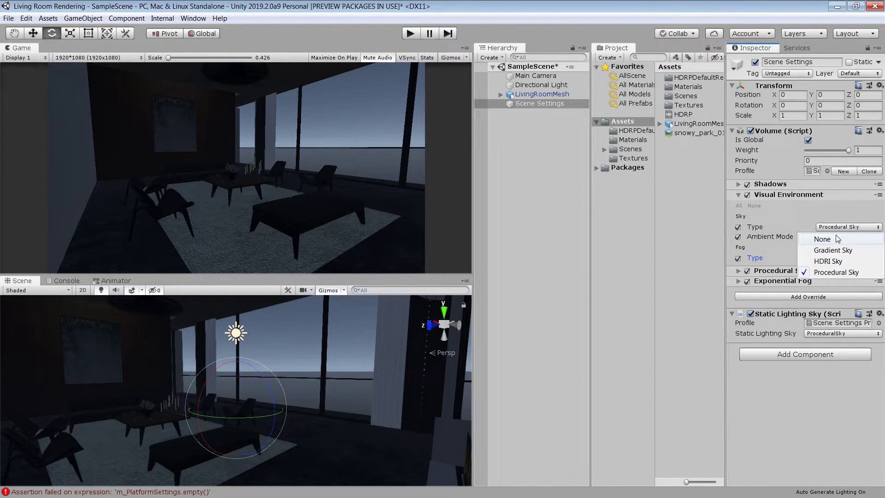
left_click(831, 259)
left_click(825, 297)
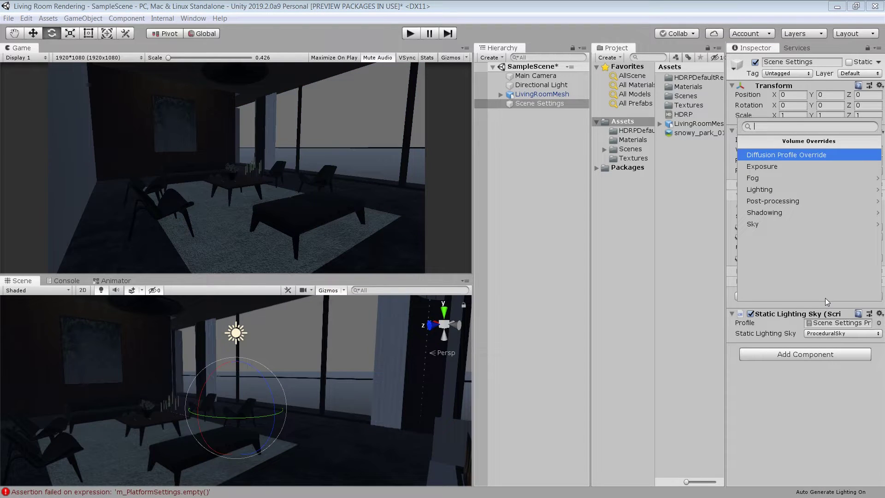
left_click(802, 225)
left_click(784, 167)
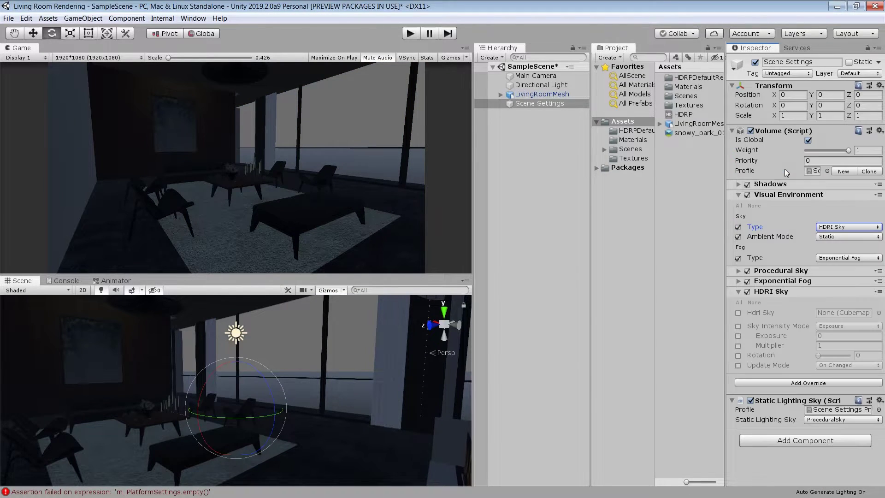
- Enable all HDRI Sky properties with snowy_park_01_4k as the sky cubemap, and set the Visual Environment fog Type to None
left_click(739, 302)
left_click(878, 313)
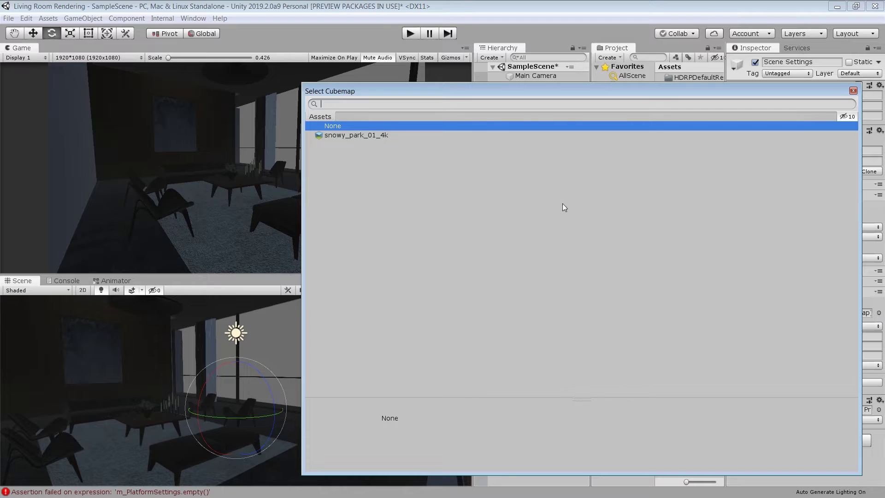
double_click(409, 135)
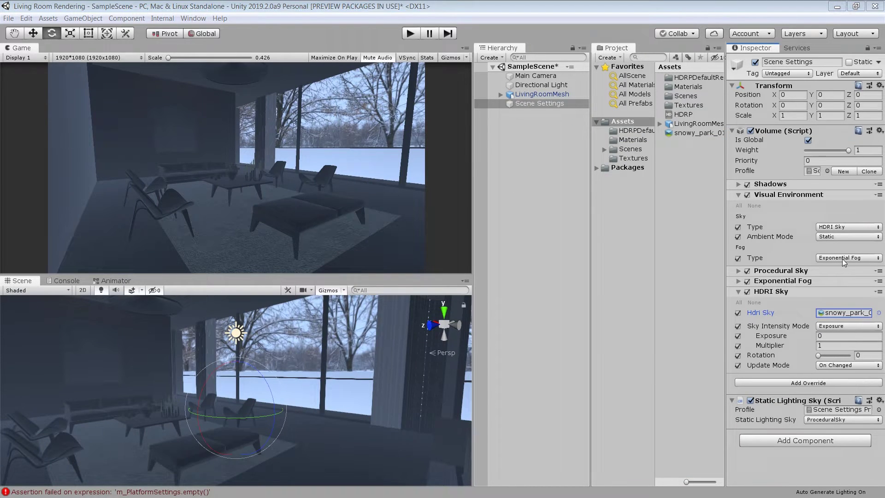
left_click(842, 258)
left_click(836, 269)
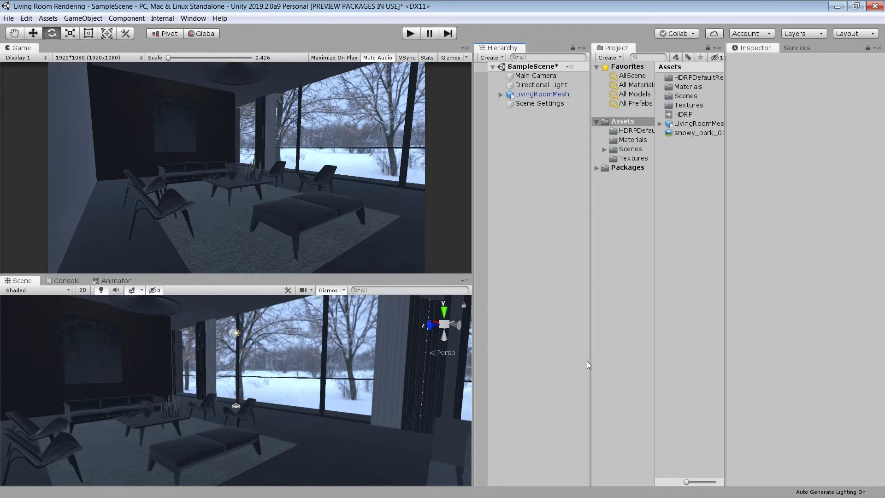
- Open the Lighting Settings docked beside the Inspector and turn off Auto Generate
left_click(193, 18)
mouse_move(258, 141)
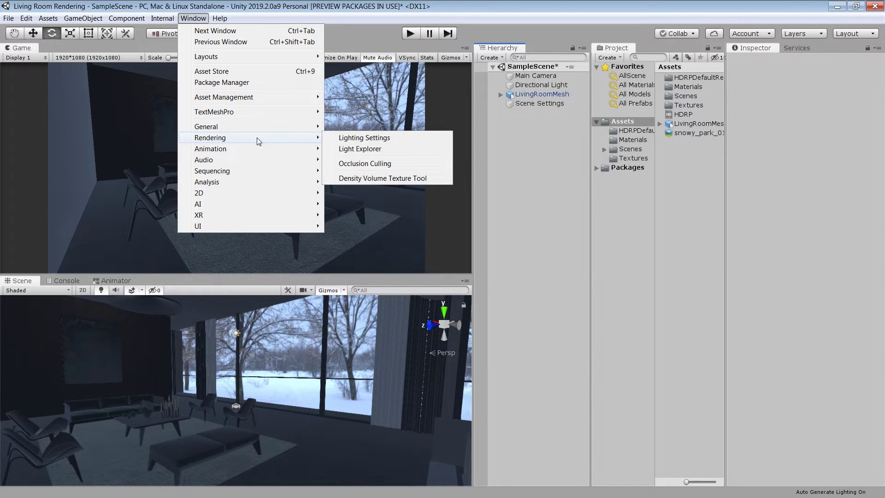
left_click(346, 138)
left_click_drag(469, 21, 801, 48)
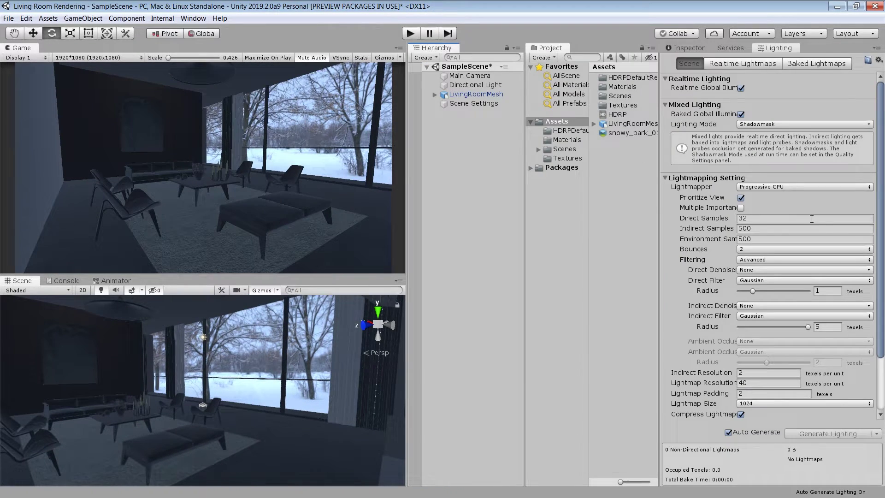
left_click(728, 432)
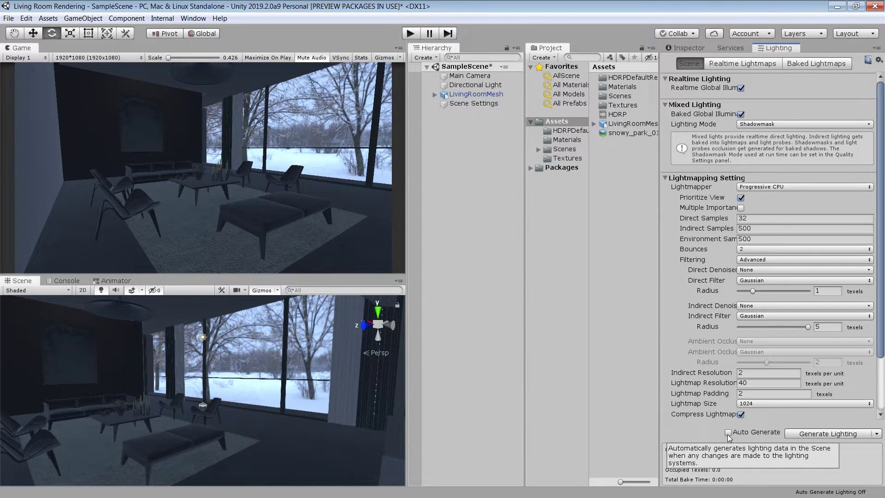
- Mark LivingRoomMesh and all its children as Contribute GI and Reflection Probe Static
left_click(470, 95)
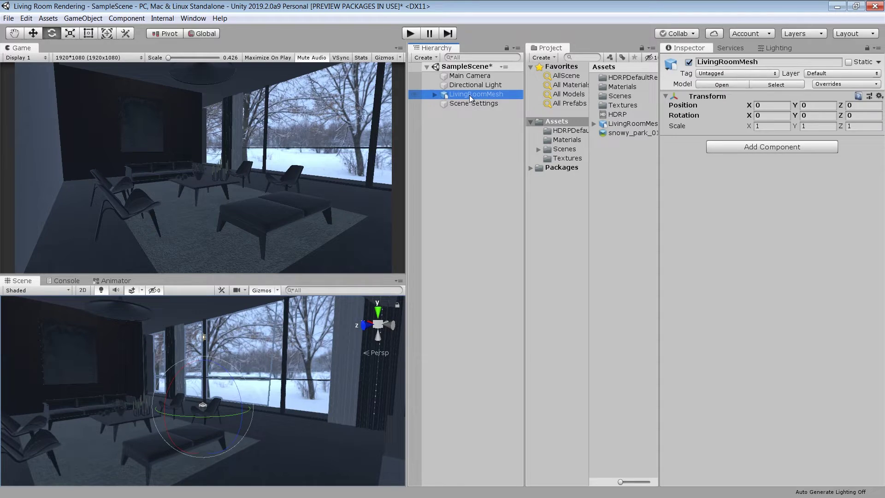
left_click(877, 62)
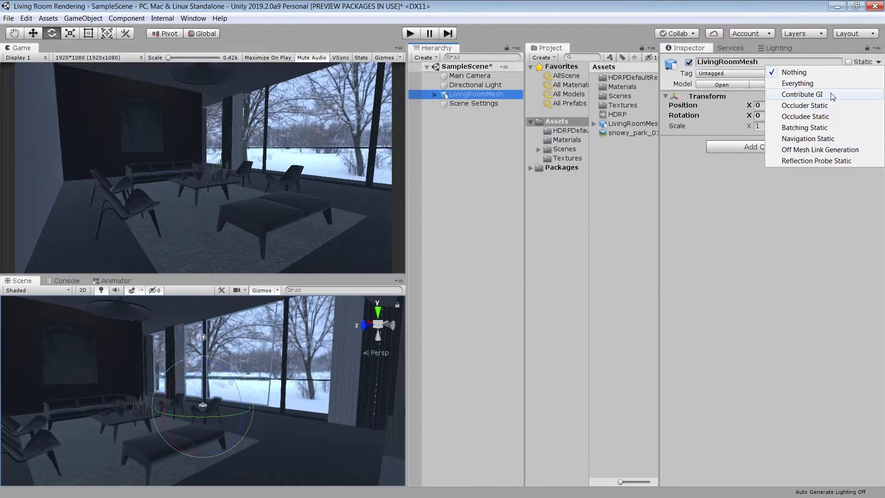
left_click(825, 93)
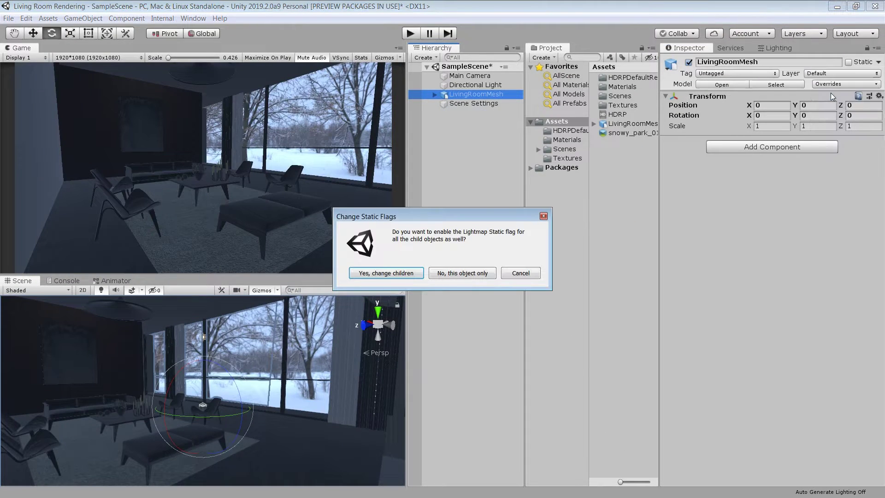
left_click(380, 273)
left_click(812, 163)
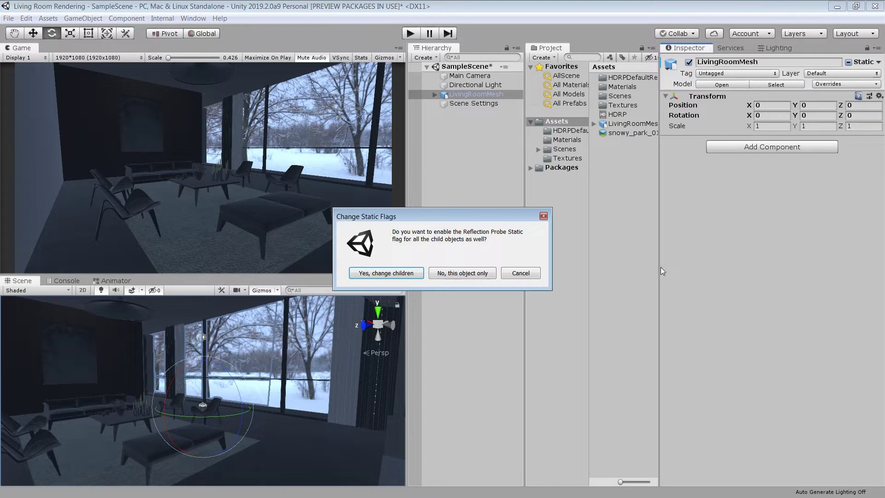
left_click(389, 274)
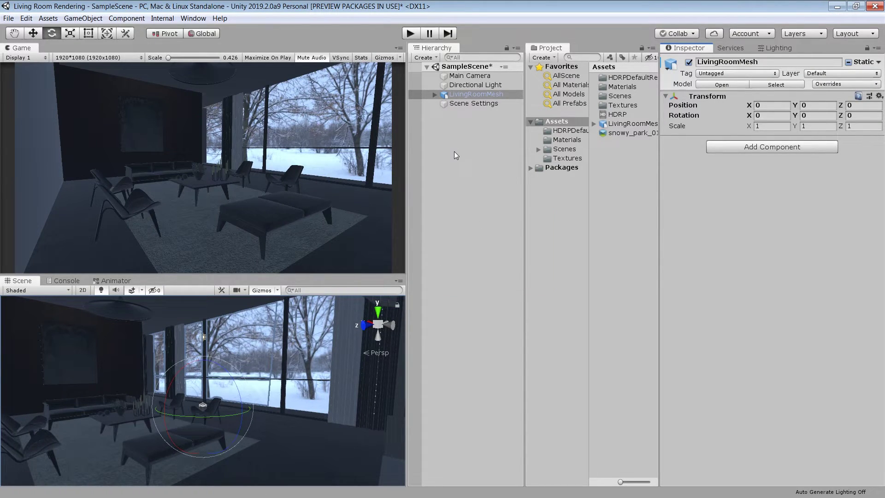
- Remove the Contribute GI and Reflection Probe Static flags from railingGlass and windowGlass inside LivingRoomMesh
left_click(434, 95)
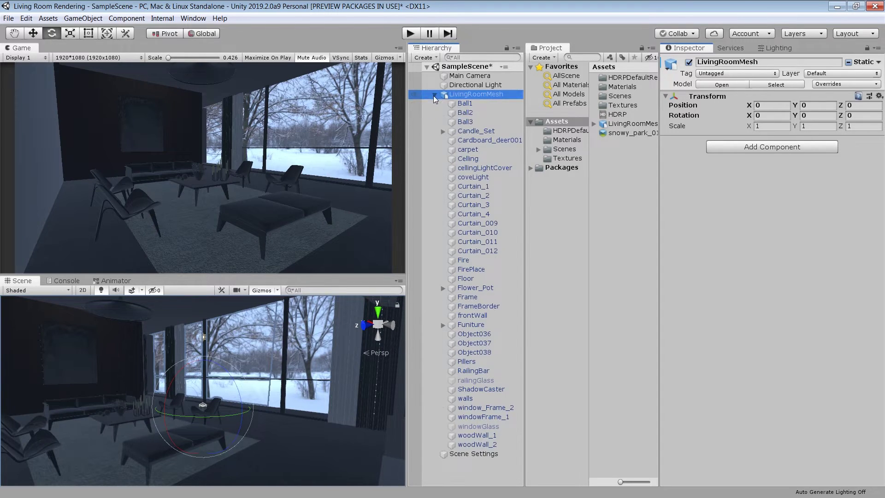
left_click(486, 381)
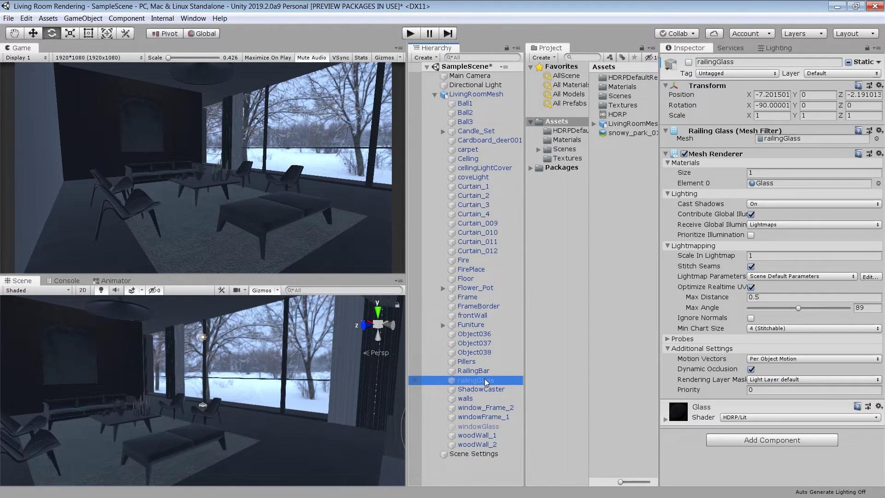
left_click(485, 426, "ctrl")
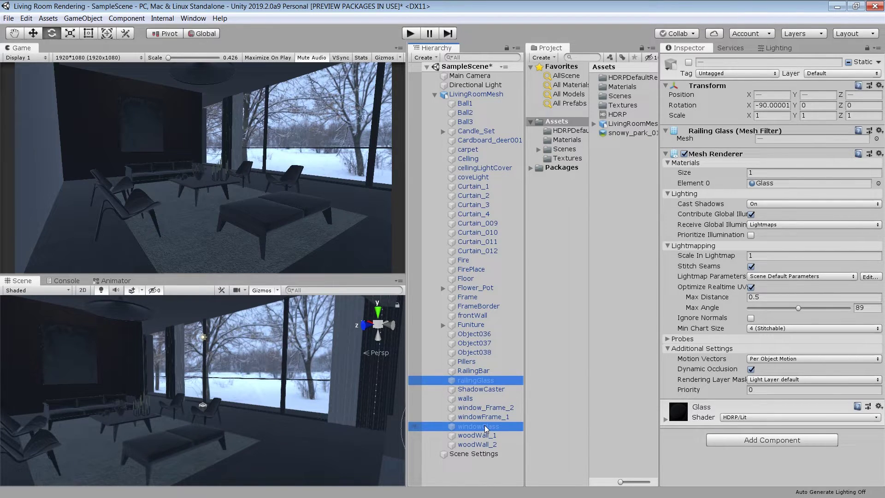
left_click(879, 62)
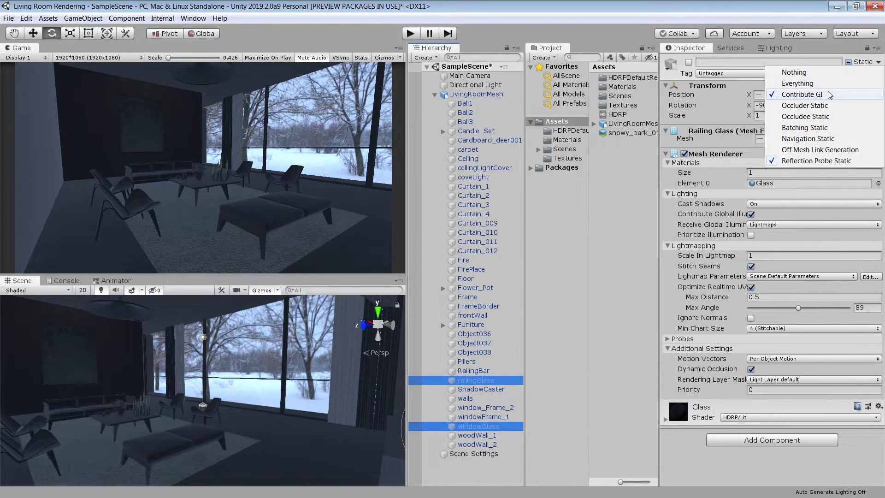
left_click(823, 94)
left_click(877, 63)
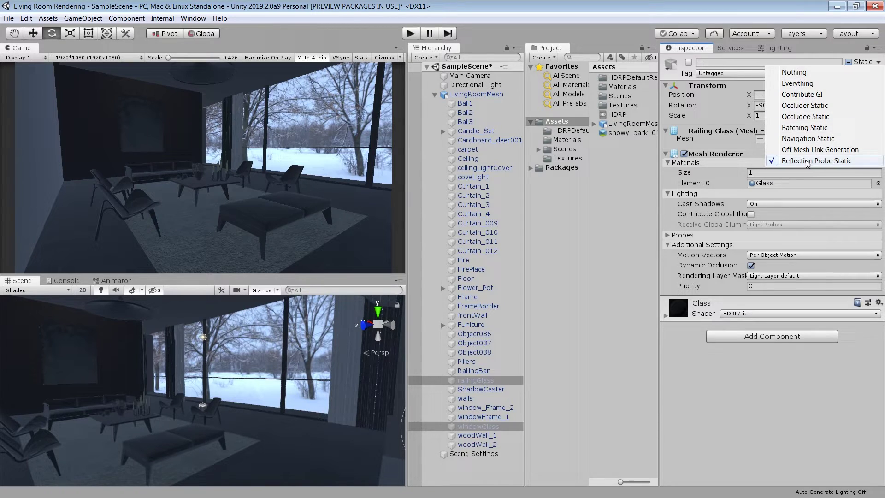
left_click(803, 163)
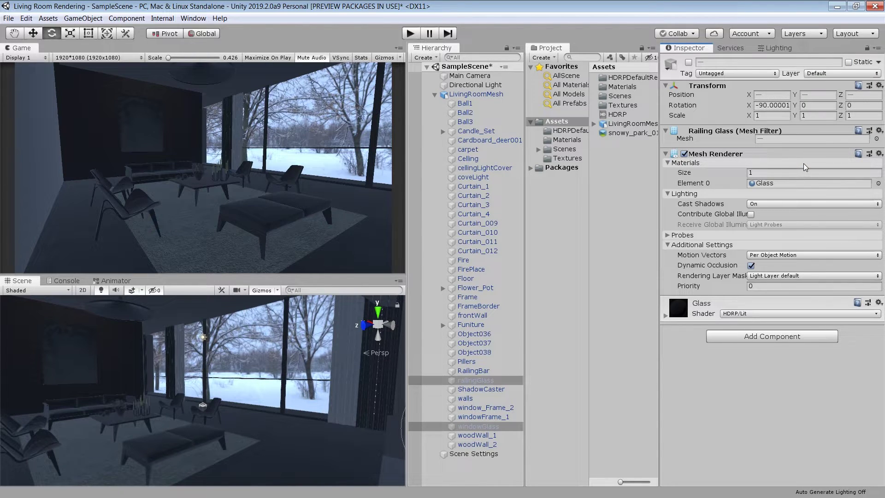
- Remove the Contribute GI and Reflection Probe Static flags from the Fire object
double_click(463, 260)
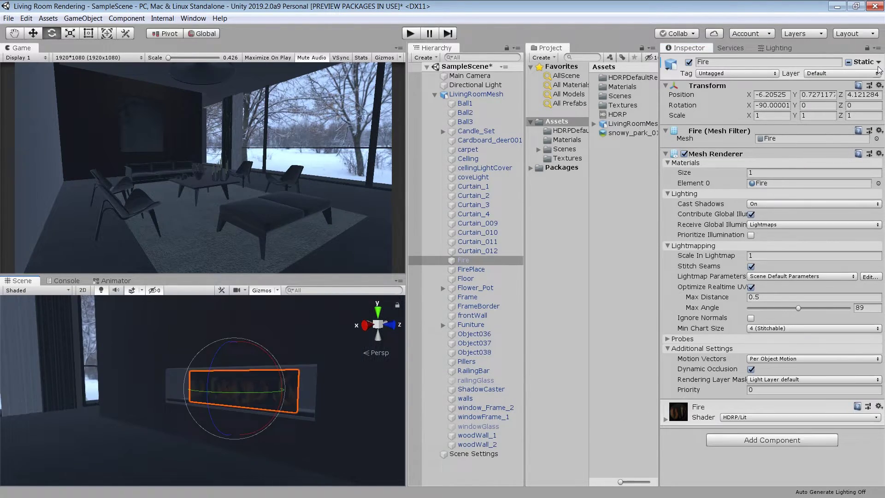
left_click(877, 61)
left_click(826, 94)
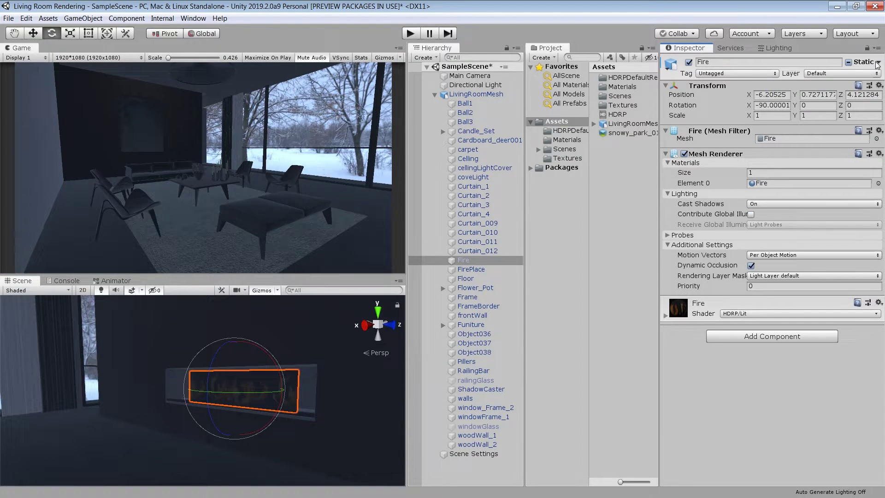
left_click(877, 62)
left_click(784, 162)
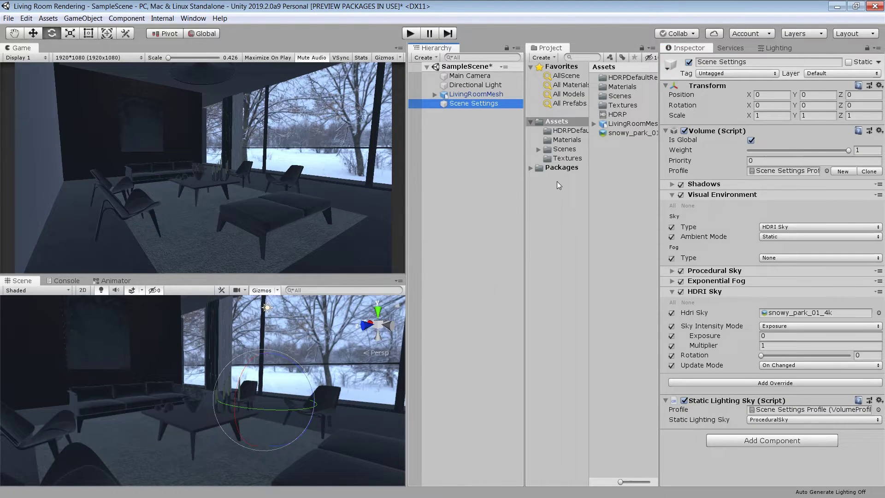
- Generate the lighting with Realtime Global Illumination disabled and the Lightmapper set to Progressive GPU (Preview)
left_click(478, 183)
left_click(741, 88)
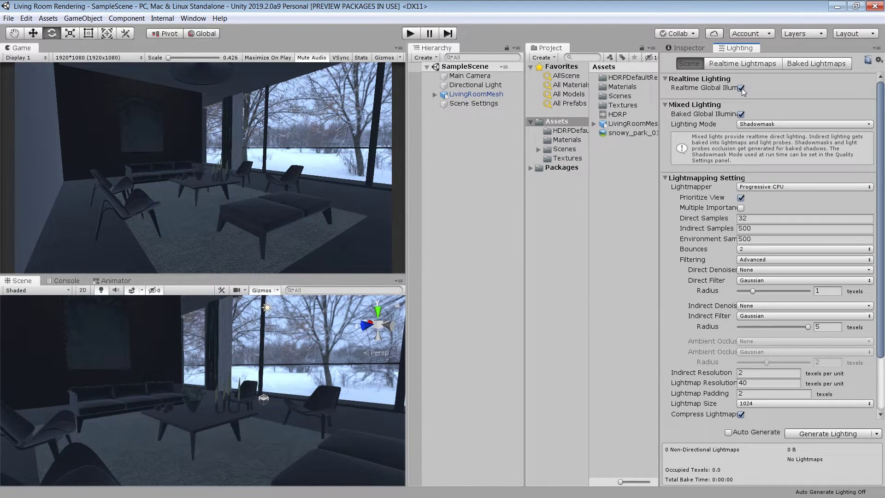
left_click(741, 88)
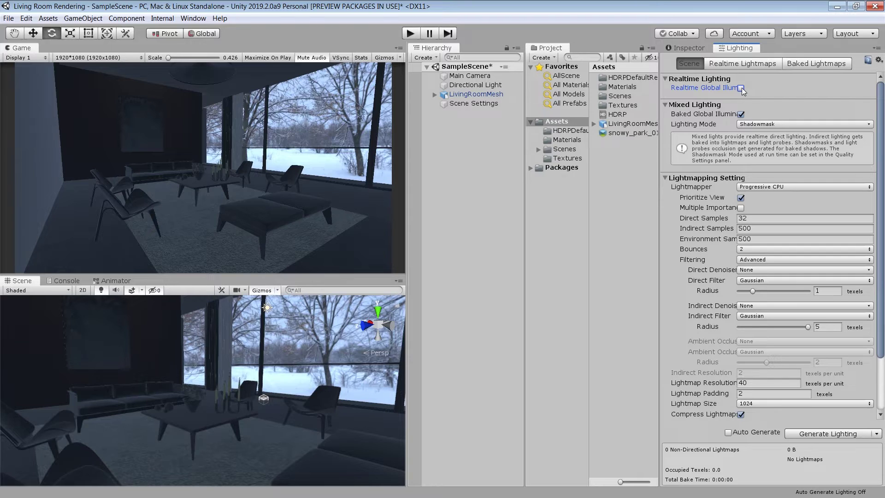
left_click(780, 187)
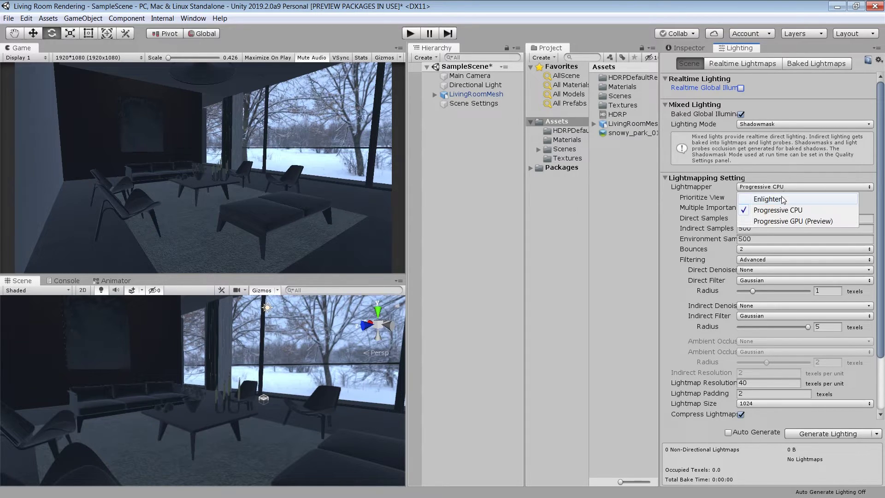
left_click(786, 218)
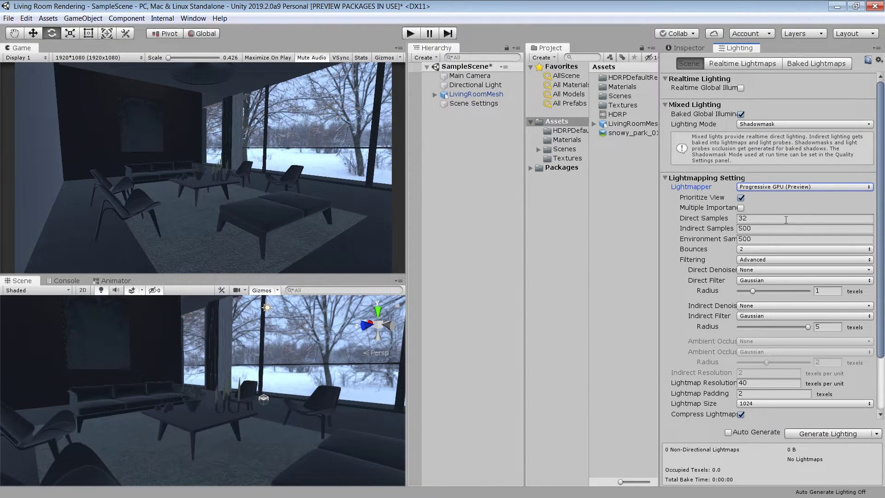
left_click(832, 436)
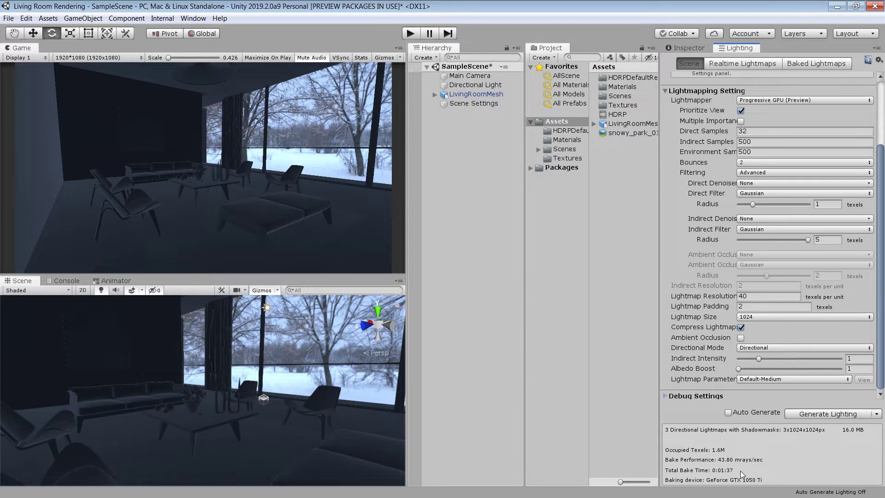
- Examine the baked room in a maximized Scene view, using Baked Lightmap shading with Show Lightmap Resolution turned off
left_click(468, 358)
key("shift+space")
mouse_move(488, 304)
left_mouse_down("alt")
mouse_move(603, 334)
mouse_move(492, 319)
mouse_move(468, 302)
mouse_move(481, 295)
left_mouse_up("alt")
middle_click_drag(527, 264, 514, 290)
left_click_drag(419, 278, 433, 279, "alt")
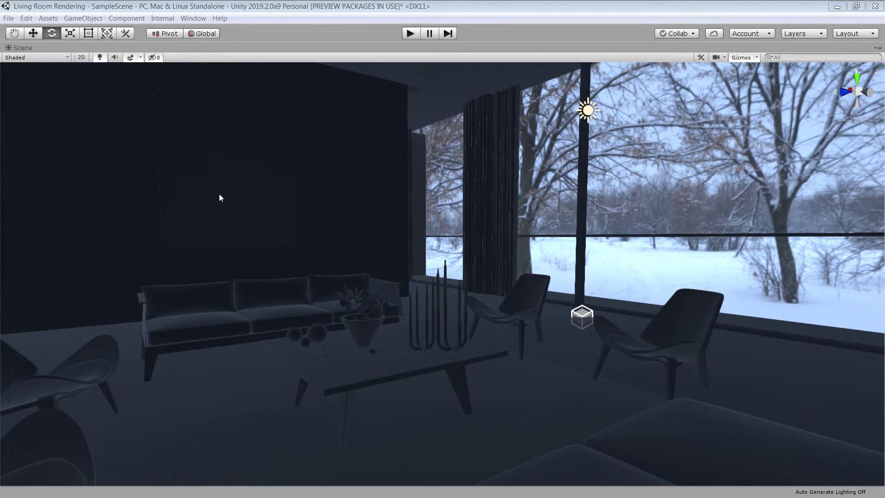
left_click(60, 59)
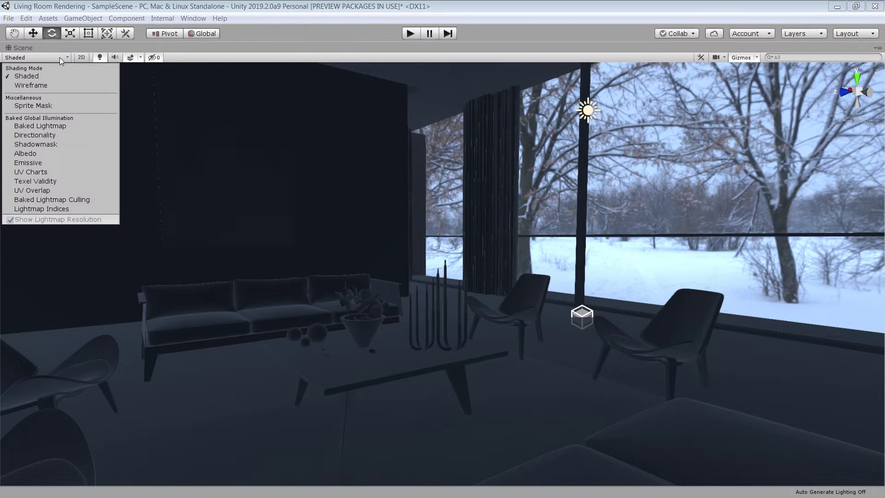
left_click(51, 125)
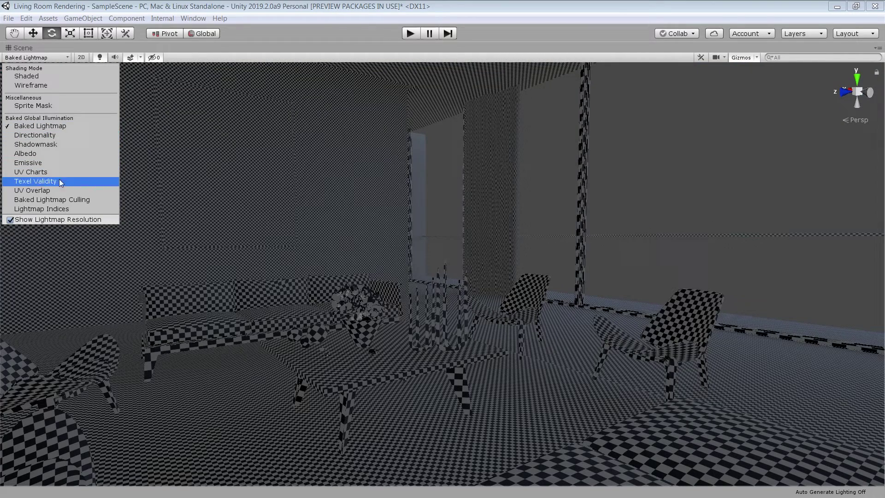
left_click(41, 219)
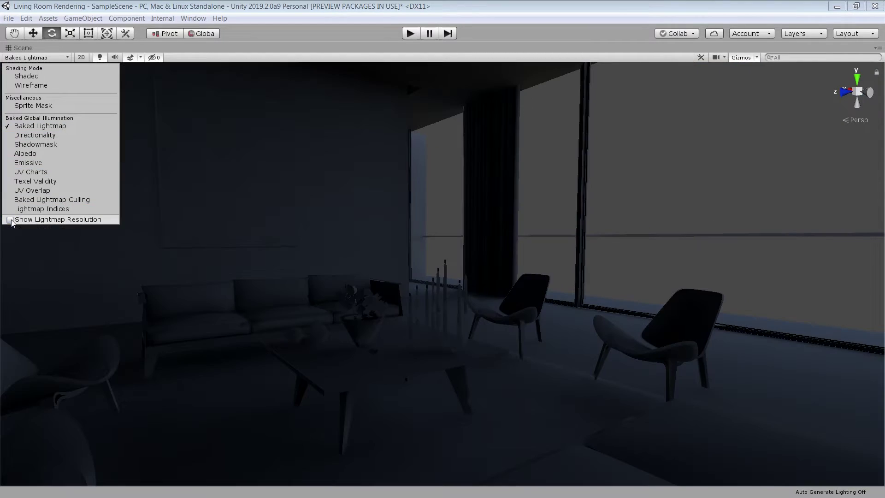
left_click(451, 235)
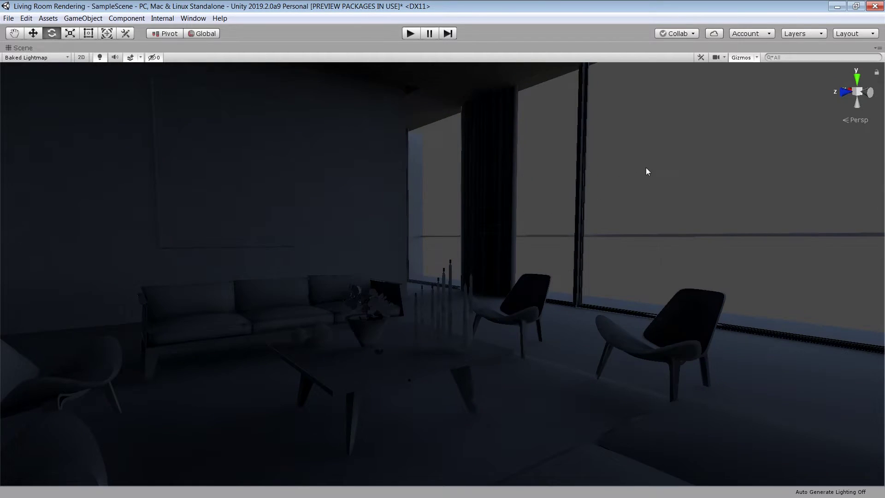
right_click_drag(646, 169, 569, 262)
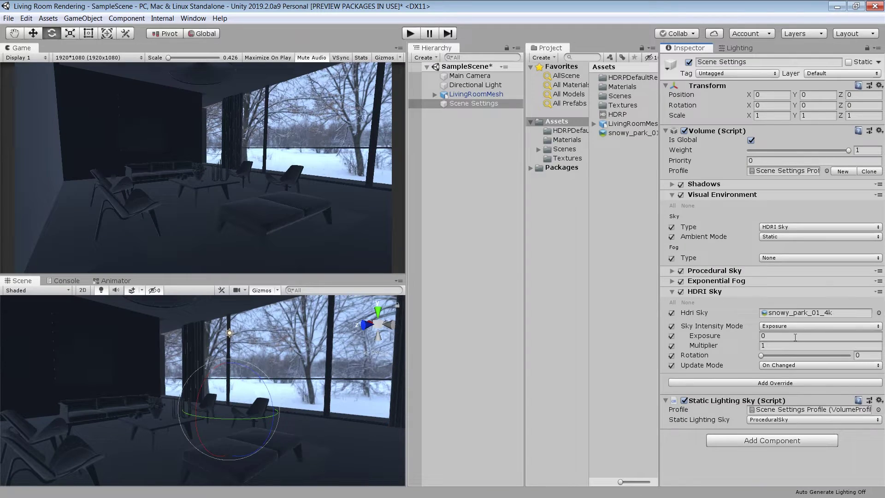
- Set the HDRI Sky Exposure of Scene Settings to 2
left_click(764, 336)
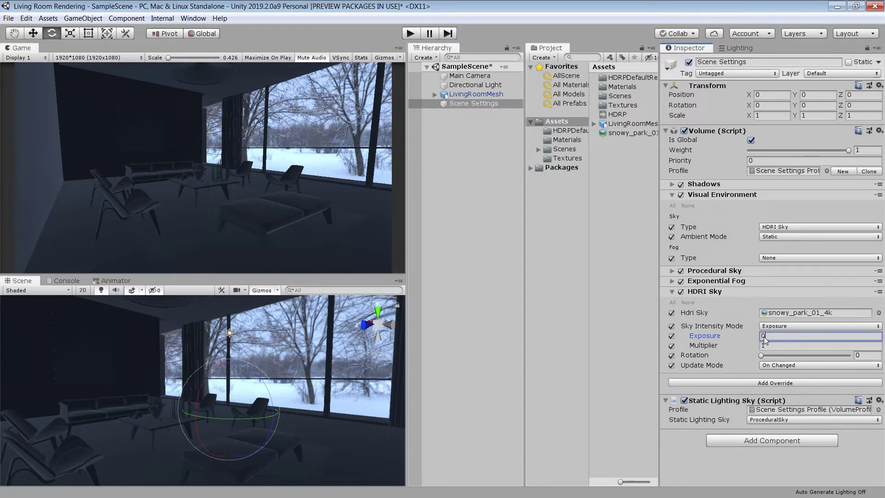
type("2")
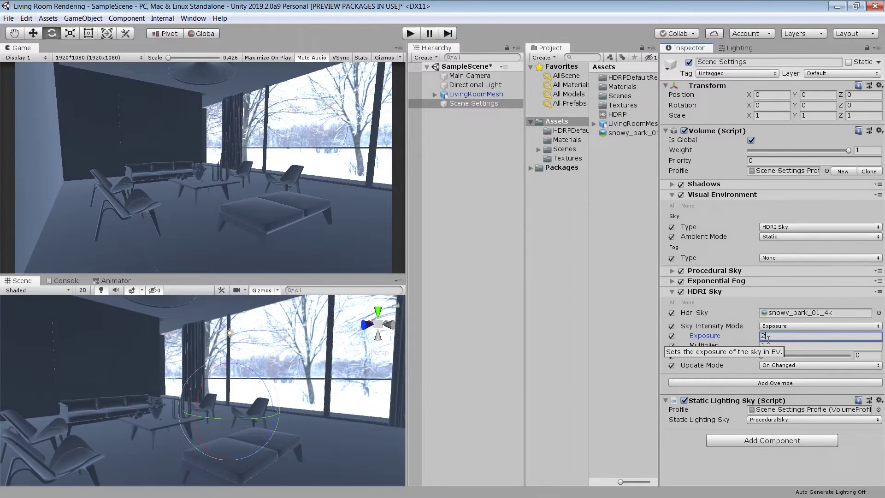
key("Tab")
- Try adjusting the HDRI Sky Multiplier and undo the change
left_click(793, 346)
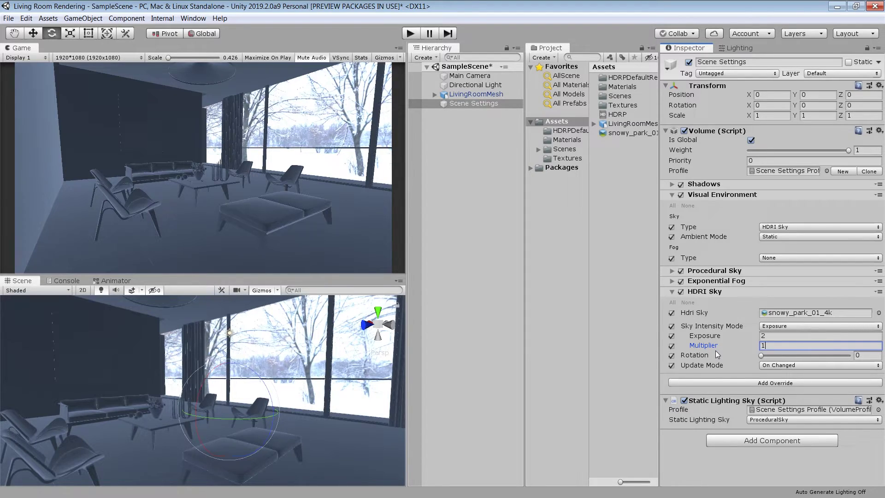
left_click_drag(718, 346, 767, 343)
key("ctrl+z")
key("ctrl+z")
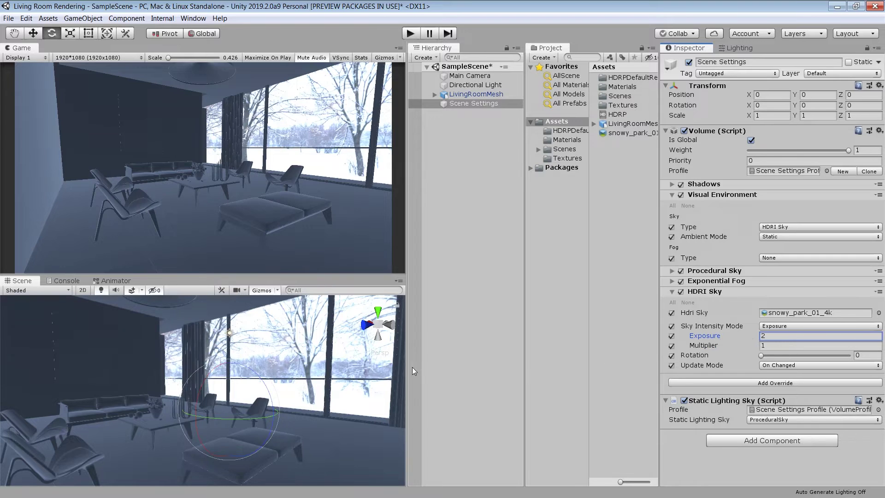
- Set the lightmapping Bounces to 4 in the scene's Lighting settings
left_click(490, 344)
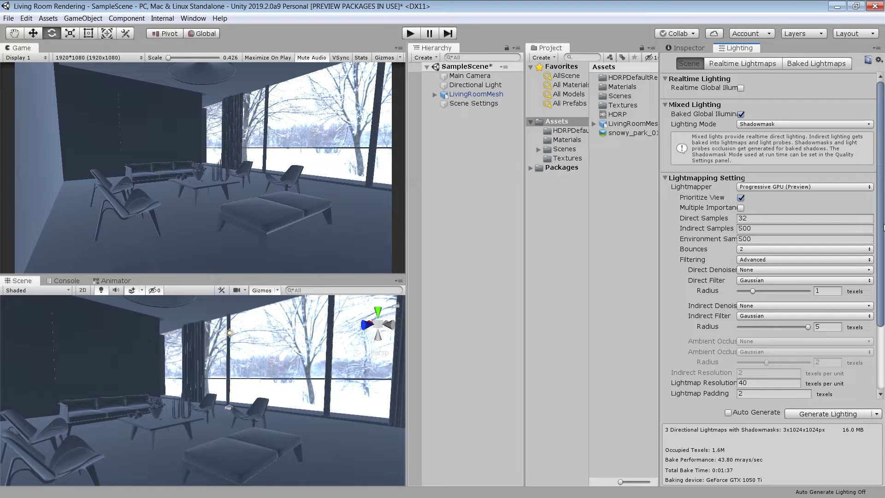
left_click(781, 250)
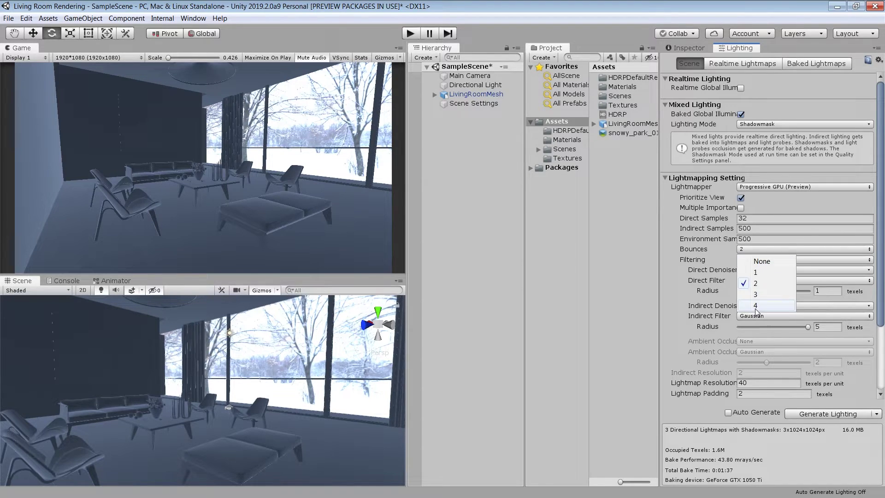
left_click(756, 310)
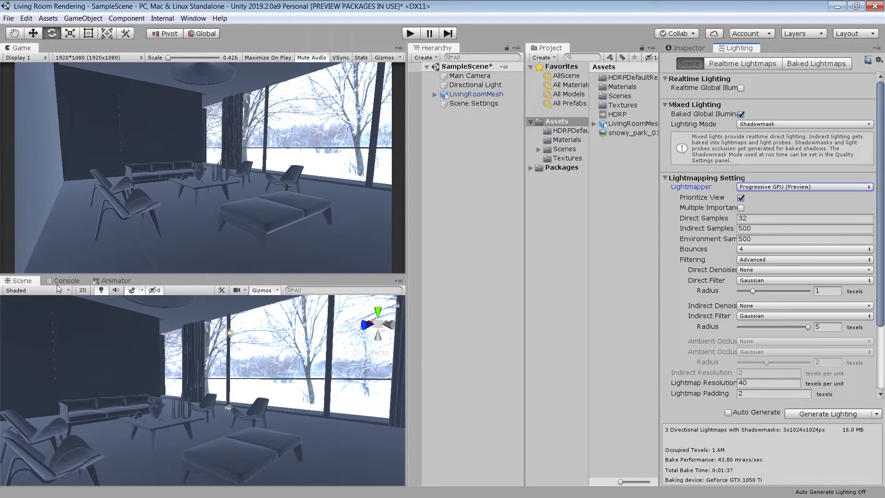
- Inspect the room's lightmap texel density in Baked Lightmap shading with Show Lightmap Resolution turned on
left_click(59, 289)
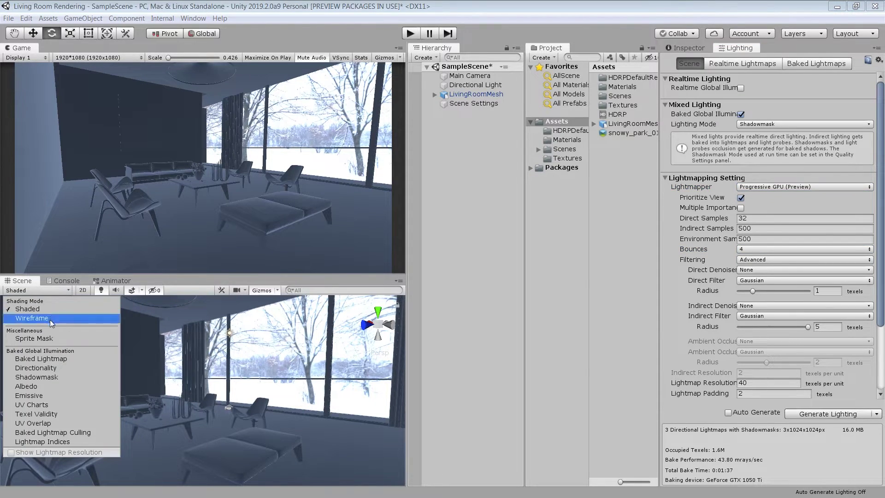
left_click(48, 357)
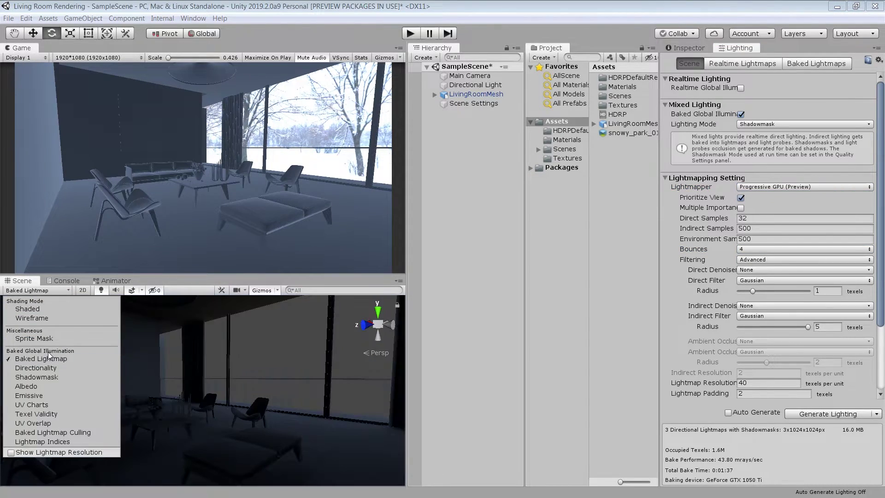
left_click(12, 453)
left_click(339, 407)
key("shift+space")
left_click_drag(504, 286, 448, 250, "alt")
scroll(447, 250, "down", 5, "alt")
key("shift+space")
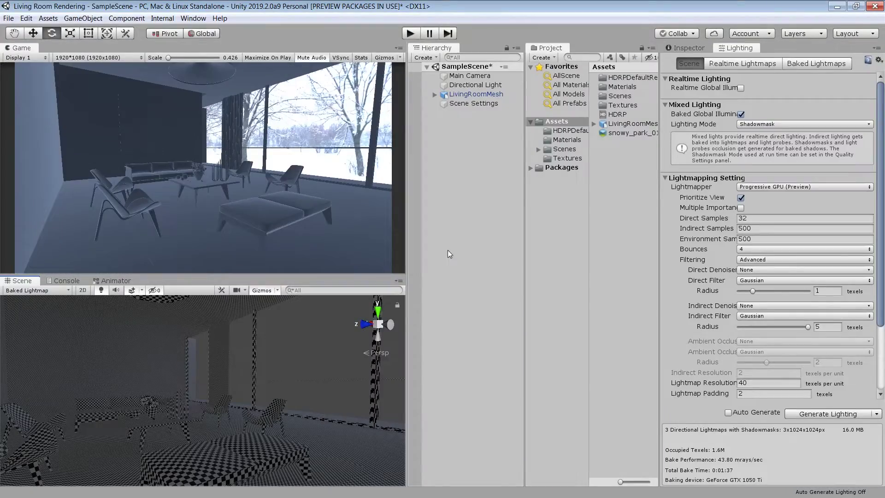
- Set the Lightmap Resolution to 20 texels per unit and the Lightmap Size to 2048
left_click_drag(315, 277, 316, 207)
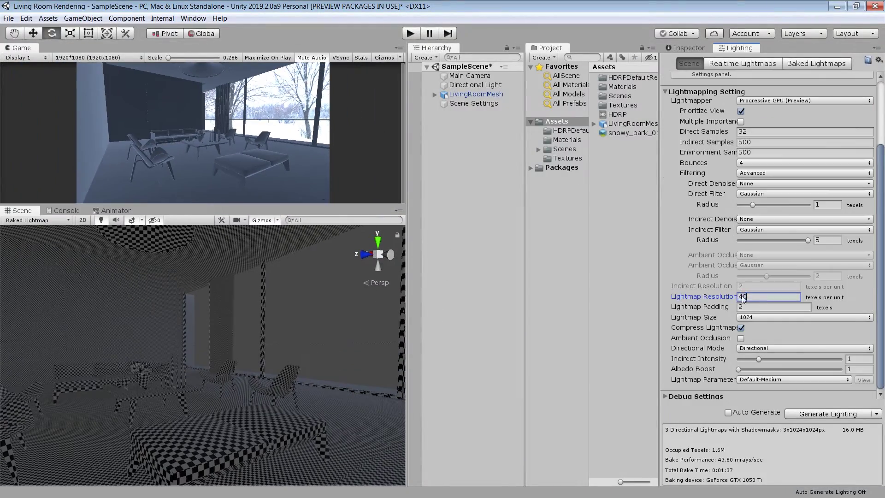
left_click_drag(746, 297, 701, 289)
type("2")
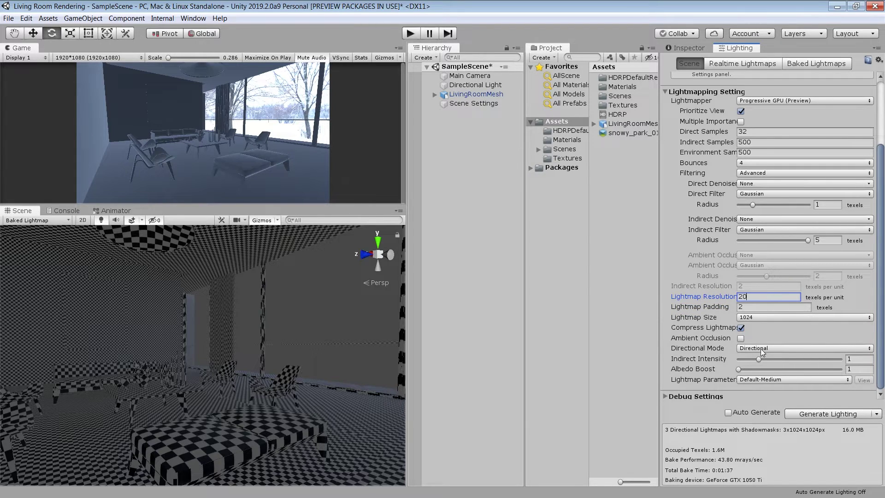
left_click(764, 318)
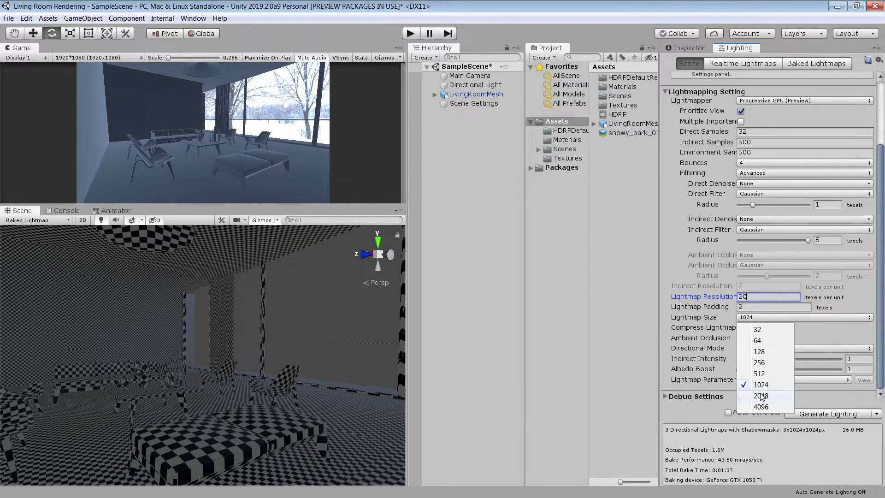
left_click(760, 398)
- Disable Compress Lightmaps, raise the Albedo Boost to 5, and generate the lighting
left_click(741, 327)
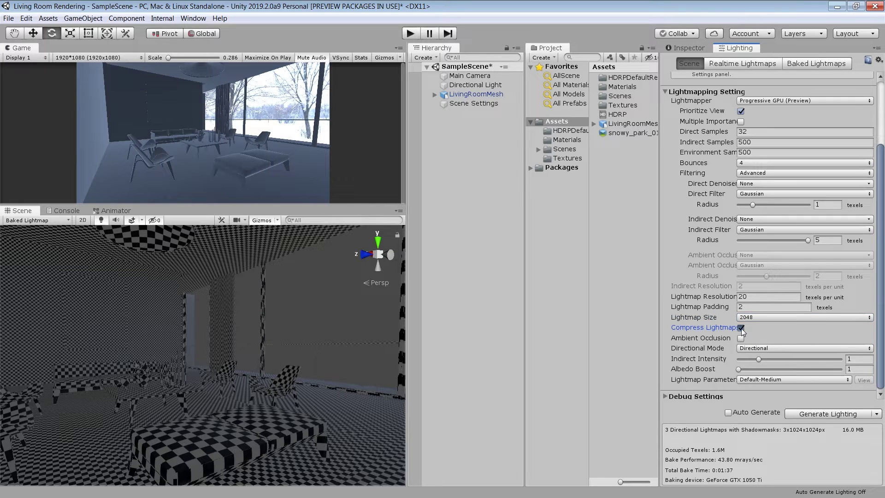
left_click_drag(738, 369, 838, 369)
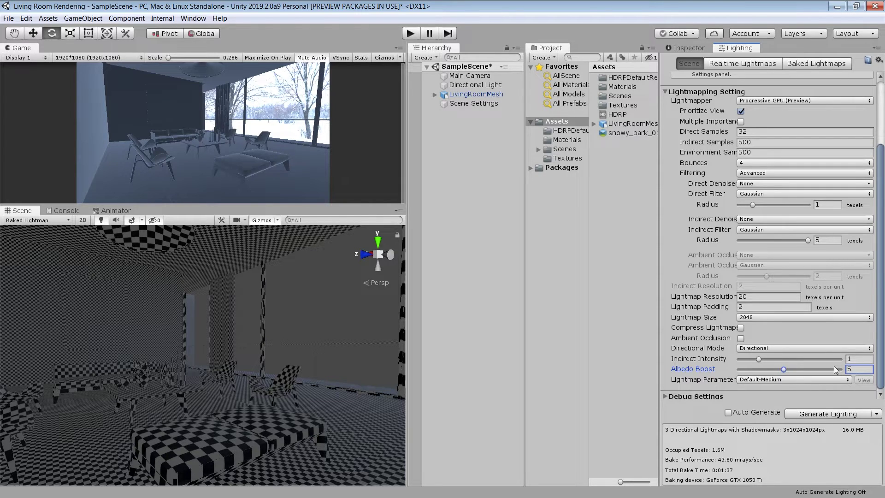
left_click(847, 416)
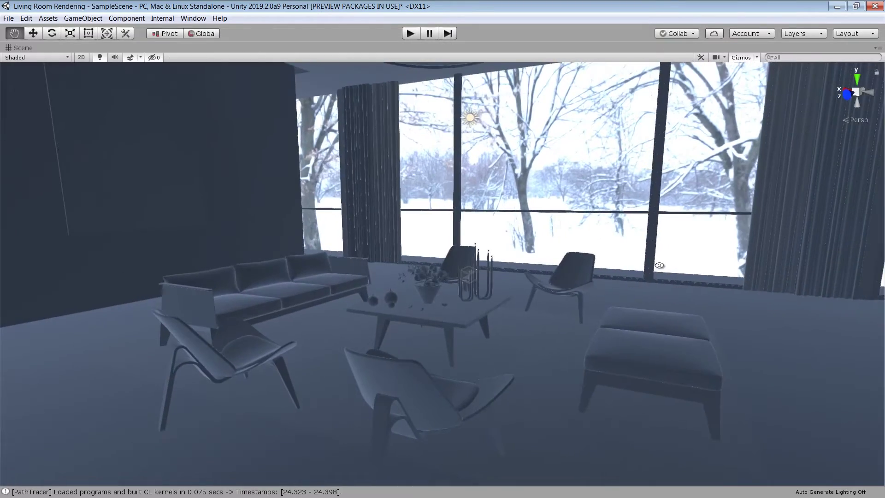
- Check the baked room, and set the Static Lighting Sky of Scene Settings to HDRISky
left_click_drag(660, 265, 537, 236, "alt")
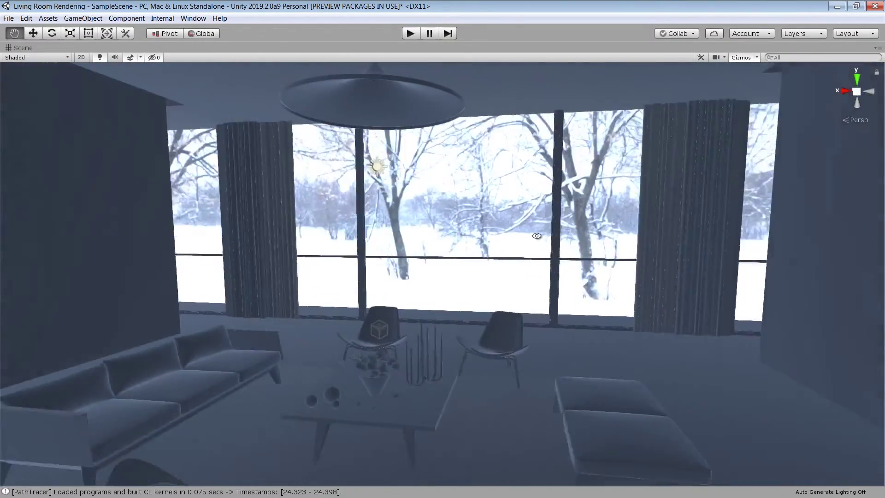
right_click_drag(537, 235, 462, 240)
key("shift+space")
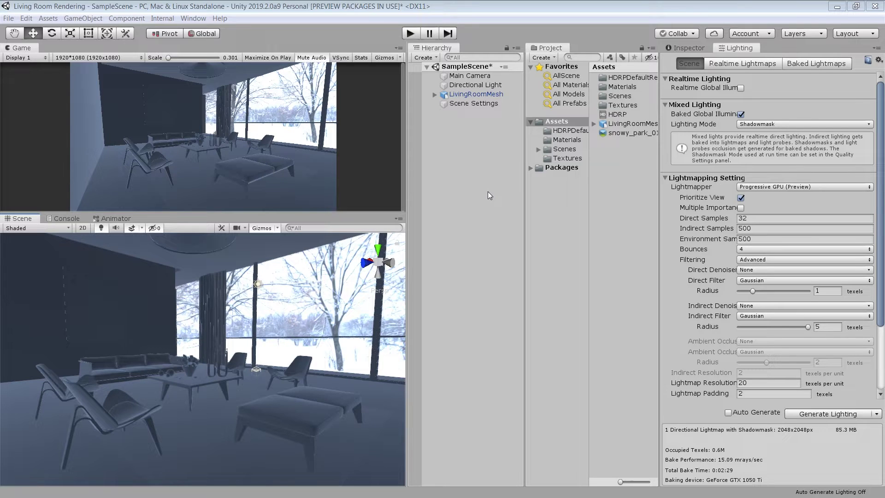
left_click(493, 103)
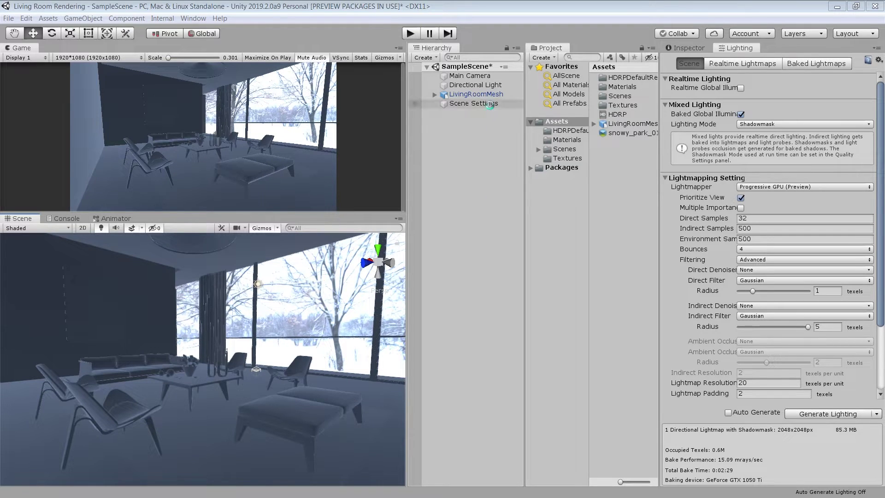
left_click(704, 48)
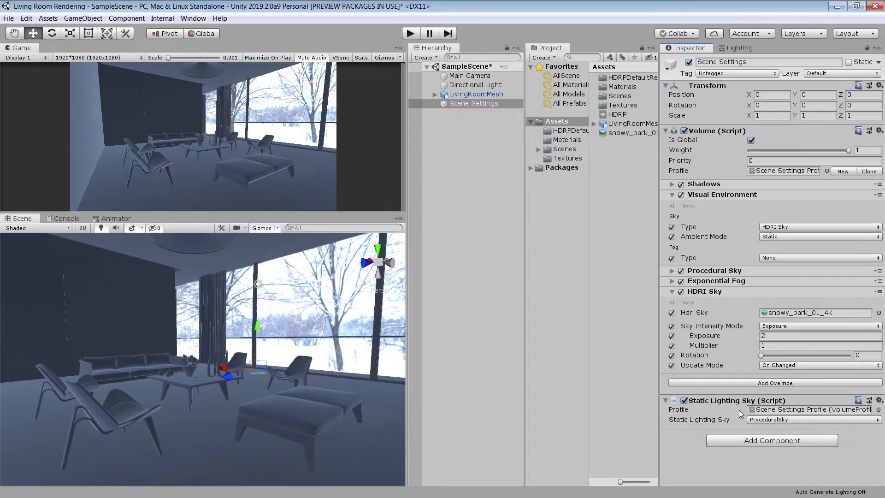
left_click(777, 421)
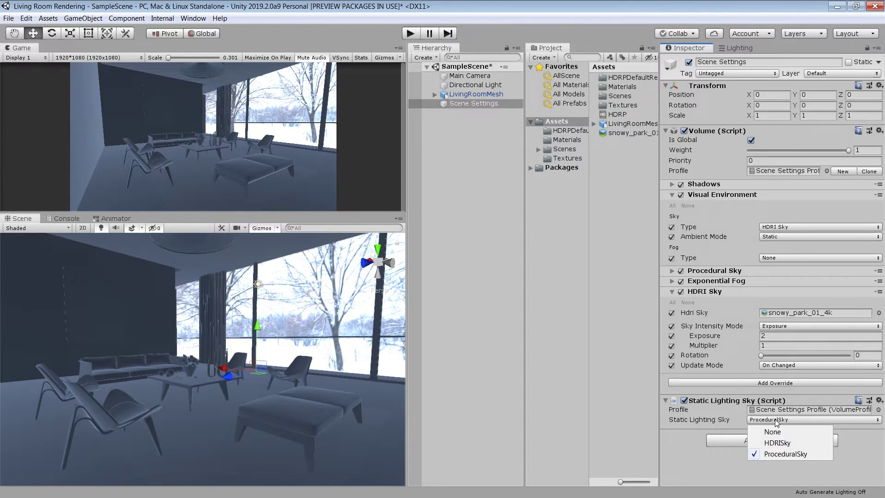
left_click(772, 441)
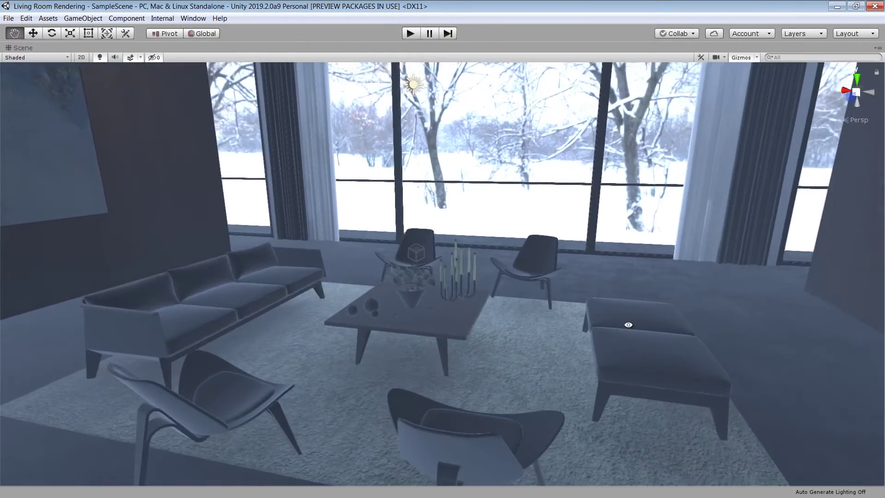
- Inspect the rebaked room in the maximized Scene view using Baked Lightmap shading with Show Lightmap Resolution turned off
mouse_move(628, 324)
left_mouse_down("alt")
mouse_move(521, 308)
mouse_move(535, 302)
left_mouse_up("alt")
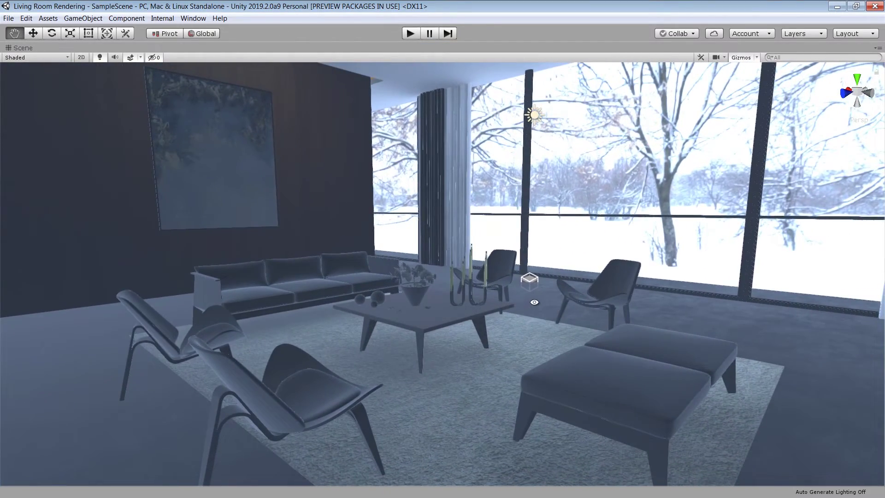
left_click(48, 59)
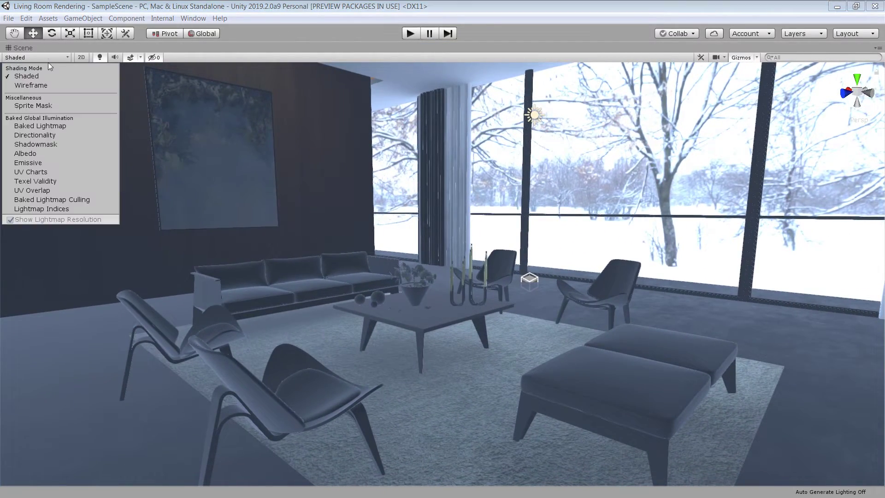
left_click(39, 126)
left_click(11, 220)
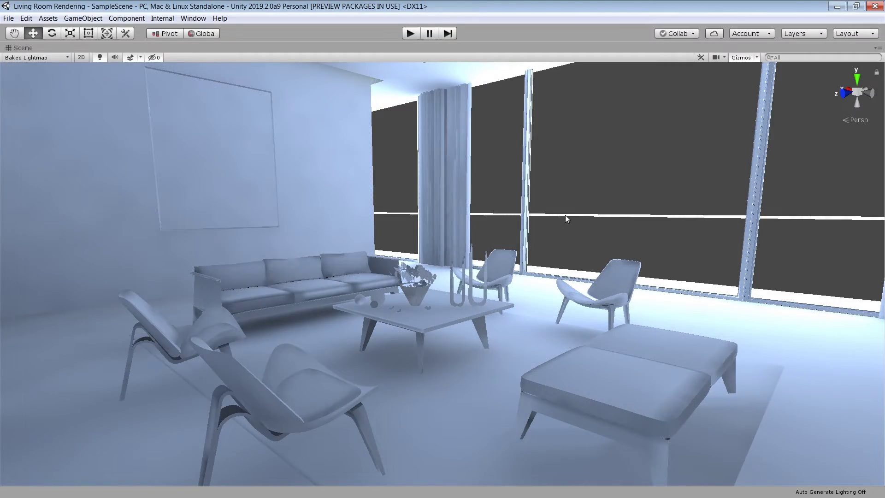
mouse_move(573, 177)
left_mouse_down("alt")
mouse_move(804, 200)
mouse_move(870, 188)
mouse_move(697, 196)
mouse_move(779, 202)
left_mouse_up("alt")
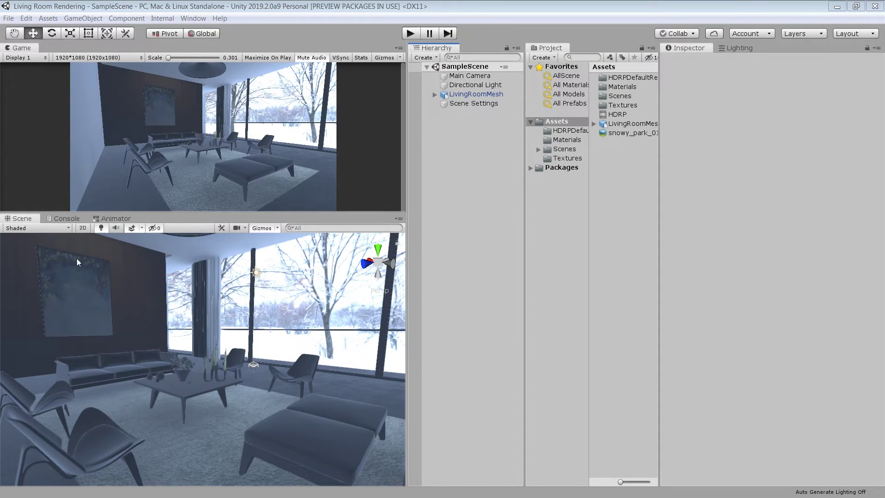
- Add a Reflection Probe to the scene and enable Use Influence Volume as its projection
right_click(454, 199)
mouse_move(510, 339)
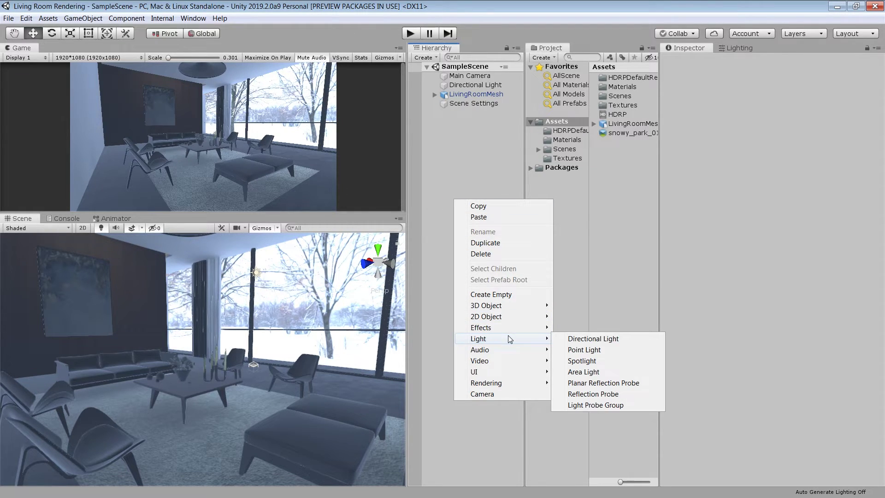
left_click(592, 394)
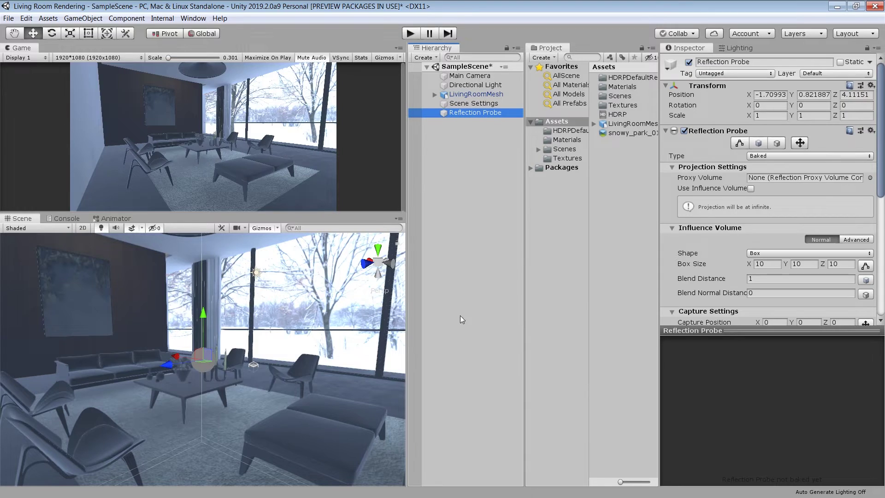
left_click(752, 188)
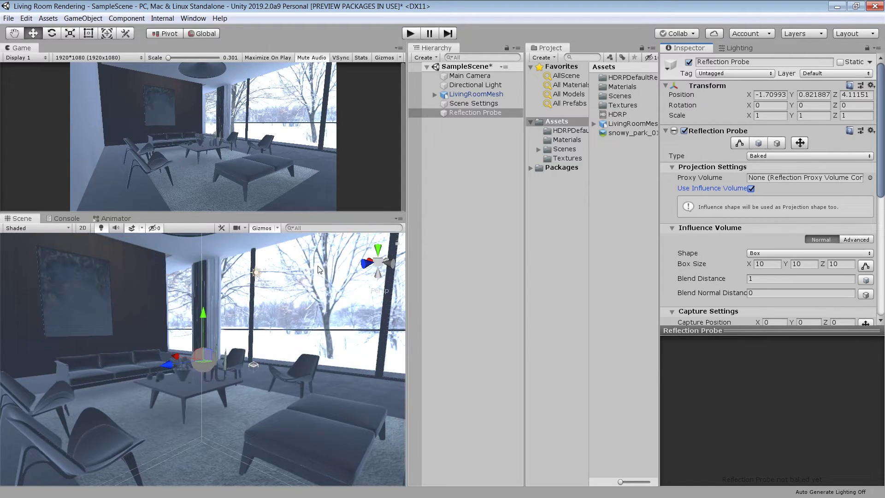
- Resize the Reflection Probe's influence box to 20.74 × 9.52 × 14.58 to fit the room, and bake the probe
left_click(378, 250)
scroll(303, 280, "down", 4)
mouse_move(749, 264)
left_mouse_down()
mouse_move(32, 278)
mouse_move(766, 266)
left_mouse_up()
scroll(198, 323, "down", 1)
left_click_drag(786, 264, 801, 266)
left_click_drag(822, 264, 841, 271)
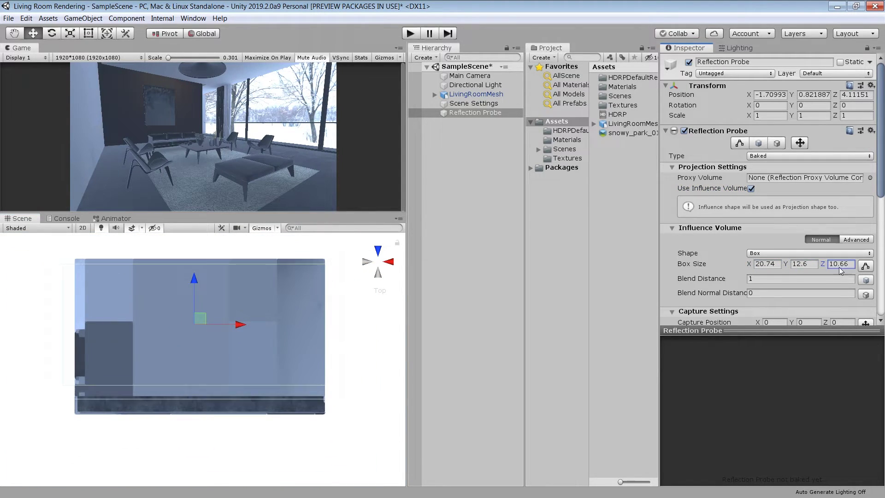
left_click(778, 343)
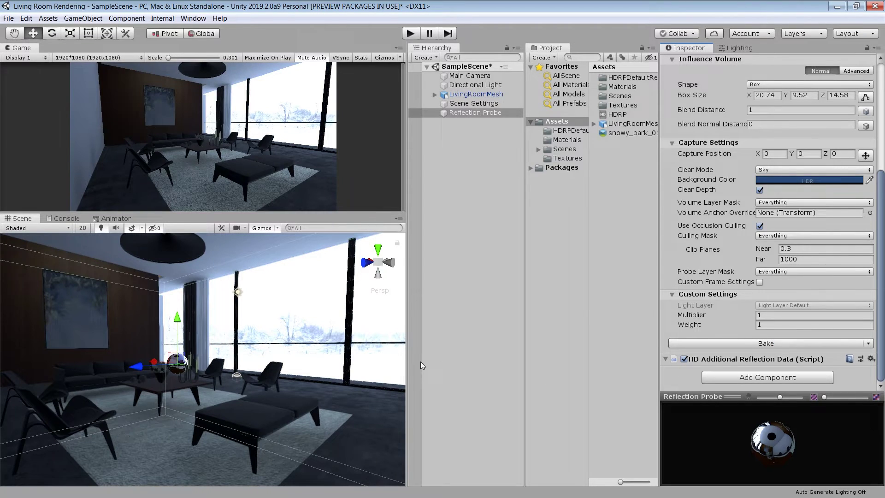
- Check the room's baked reflections from several angles in the maximized Scene view and save the scene
left_click(438, 355)
key("shift+space")
left_click_drag(535, 324, 420, 324, "alt")
right_click_drag(420, 324, 649, 324)
key("shift+space")
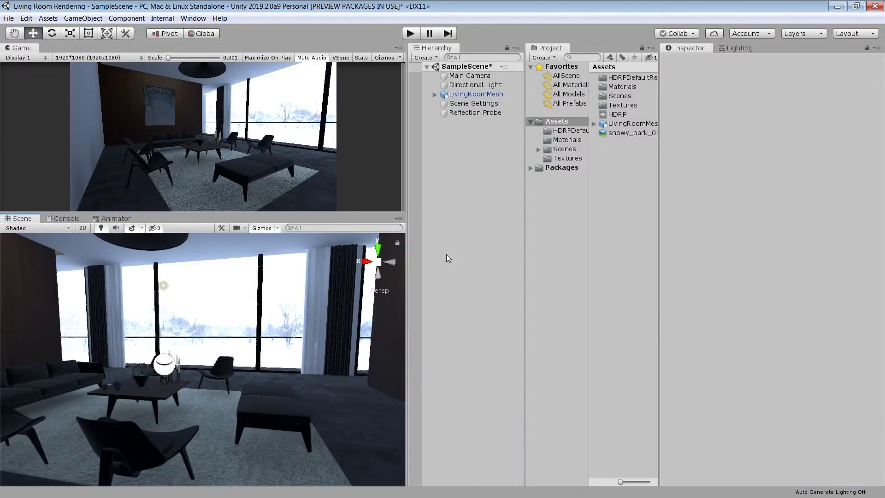
key("ctrl+s")
- Select the coveLight mesh at the ceiling edge and open its CoveLight material's emission settings
middle_click_drag(341, 295, 256, 371)
right_click_drag(257, 371, 242, 356)
left_click(267, 303)
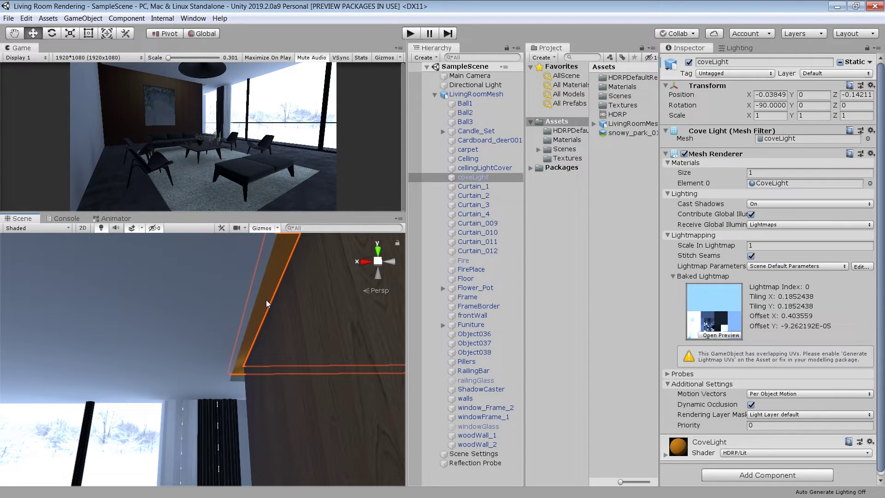
left_click(785, 184)
left_click(625, 123)
scroll(791, 299, "down", 5)
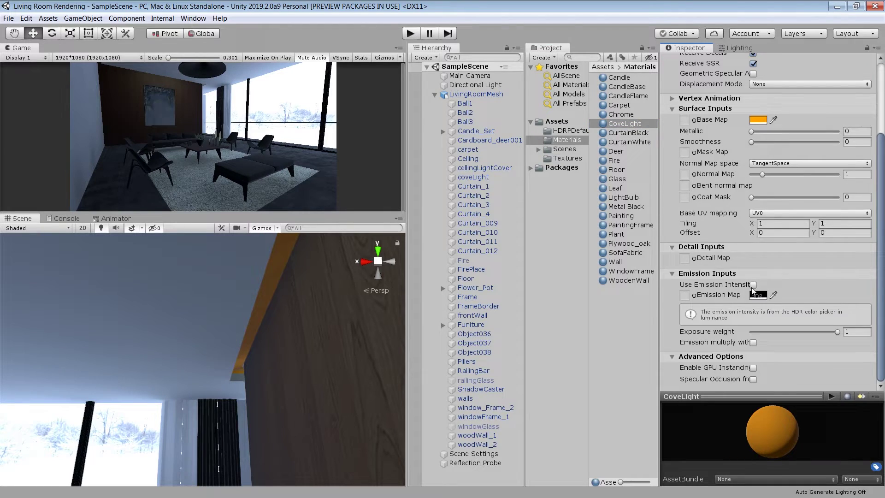
- Enable Use Emission Intensity on the CoveLight material and match its emission color to the orange Base Map color, FFA200
left_click(754, 291)
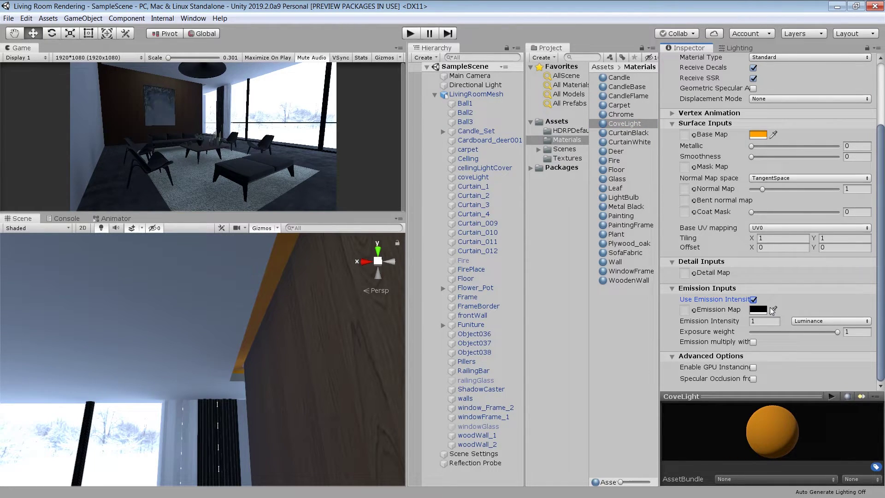
left_click(772, 310)
left_click(760, 139)
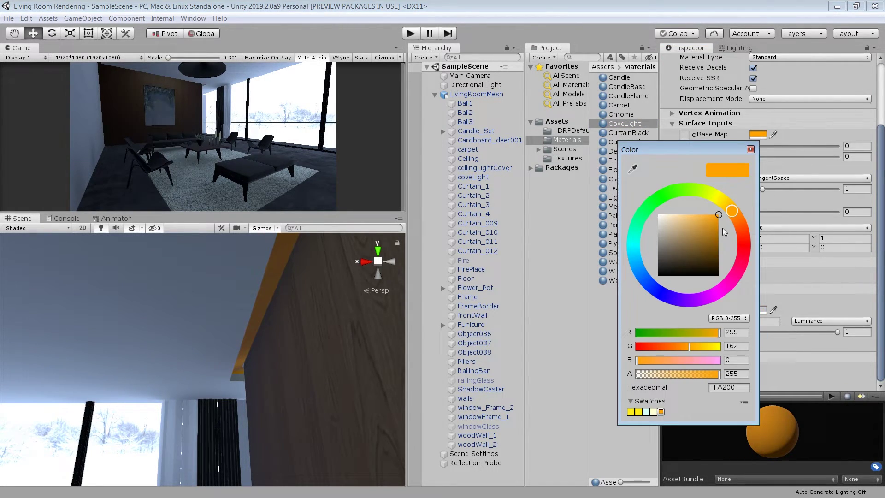
left_click(794, 339)
- Set CoveLight's Emission Intensity to 10, enable Emission, and choose its global illumination mode
left_click_drag(767, 324, 738, 323)
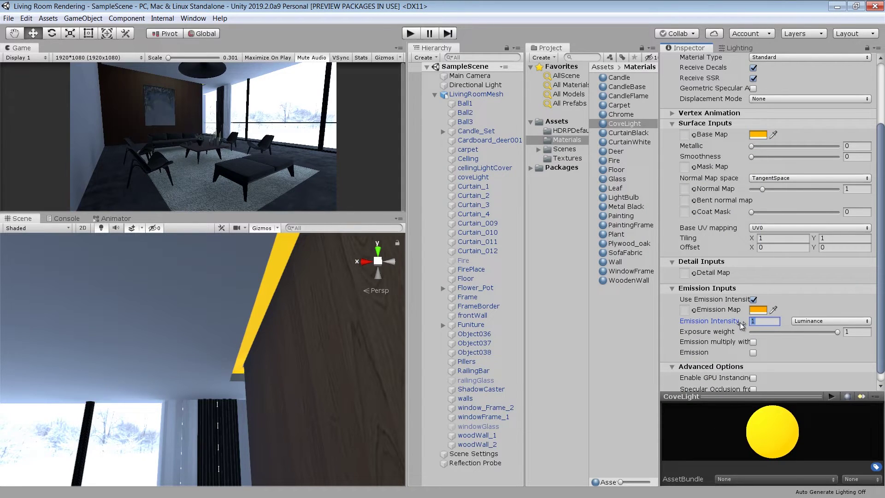
type("10")
left_click(754, 353)
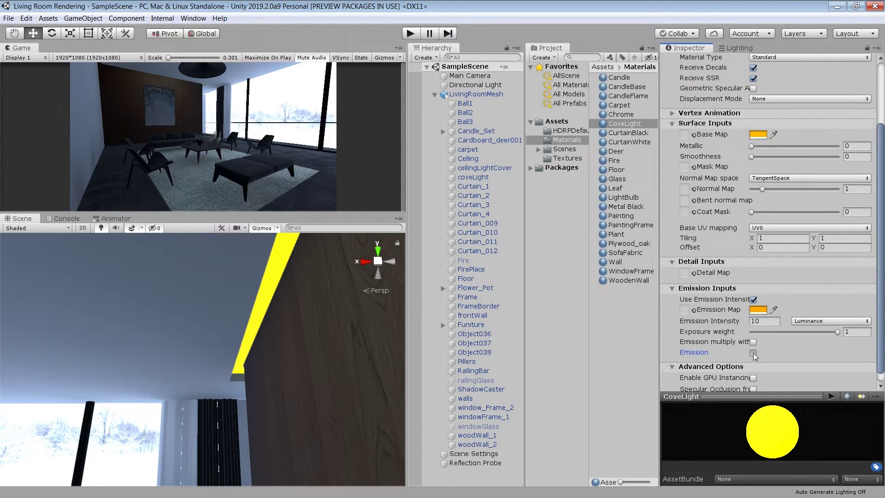
left_click(781, 363)
left_click(778, 387)
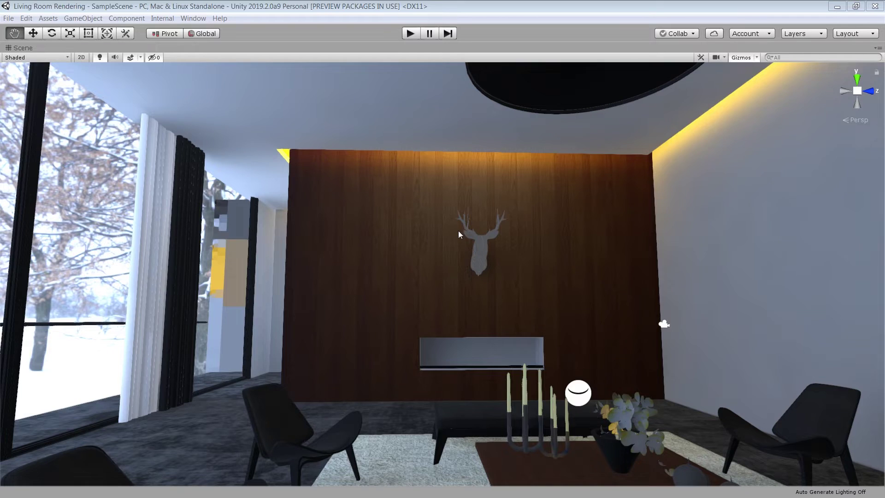
- Add a point light to the scene and place it directly beneath the black pendant lamp's shade
mouse_move(735, 255)
left_mouse_down("alt")
mouse_move(668, 243)
mouse_move(155, 259)
mouse_move(400, 246)
mouse_move(377, 227)
left_mouse_up("alt")
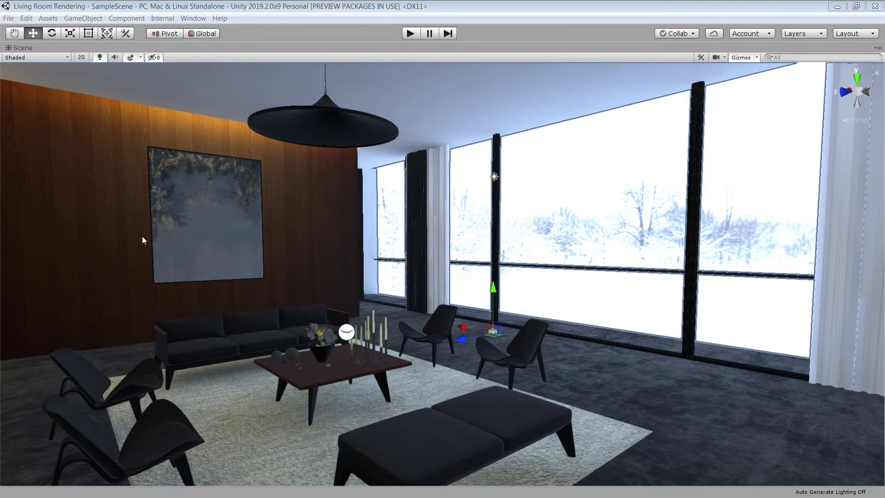
scroll(341, 192, "up", 3)
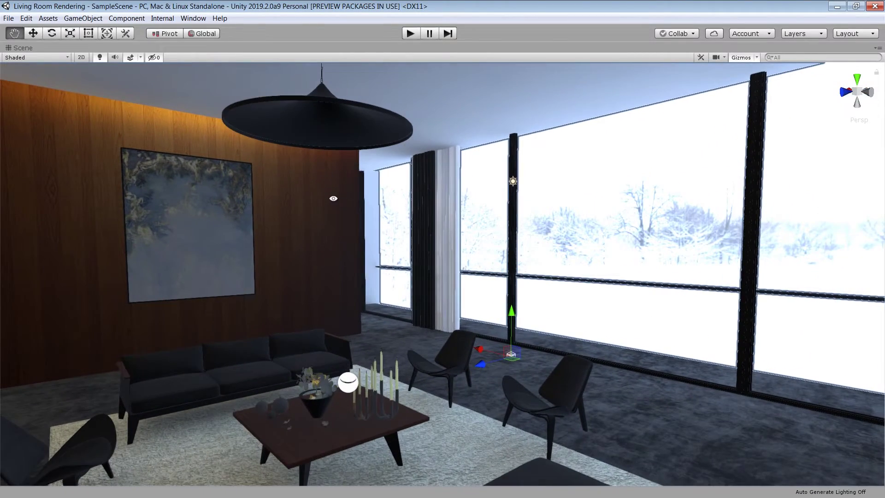
left_click_drag(334, 199, 332, 227, "alt")
key("shift+space")
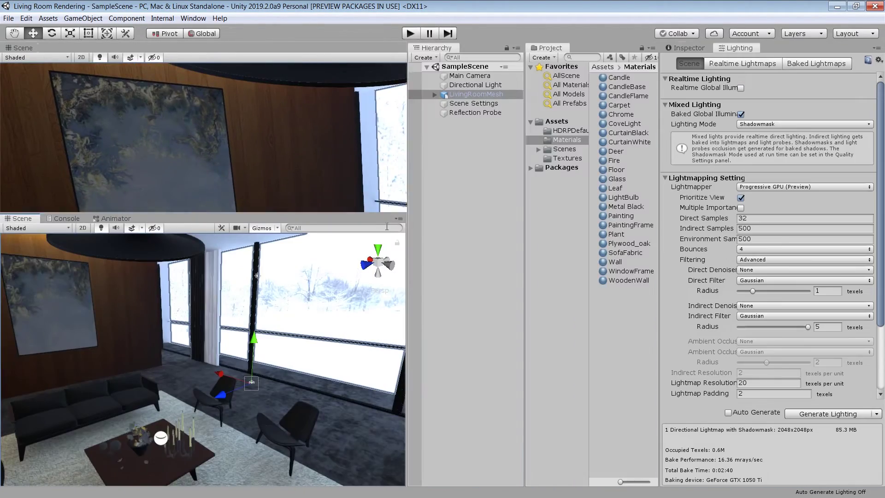
left_click(471, 222)
right_click(469, 192)
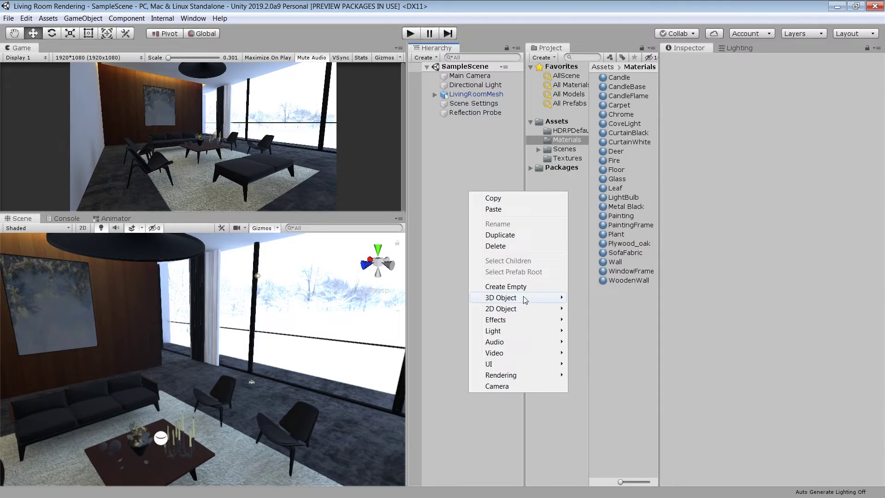
mouse_move(533, 332)
left_click(591, 341)
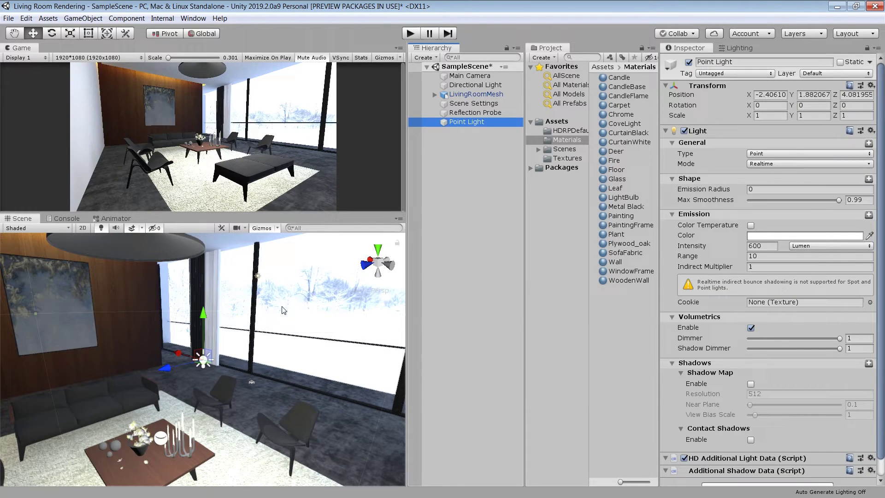
left_click_drag(180, 370, 141, 235)
key("f")
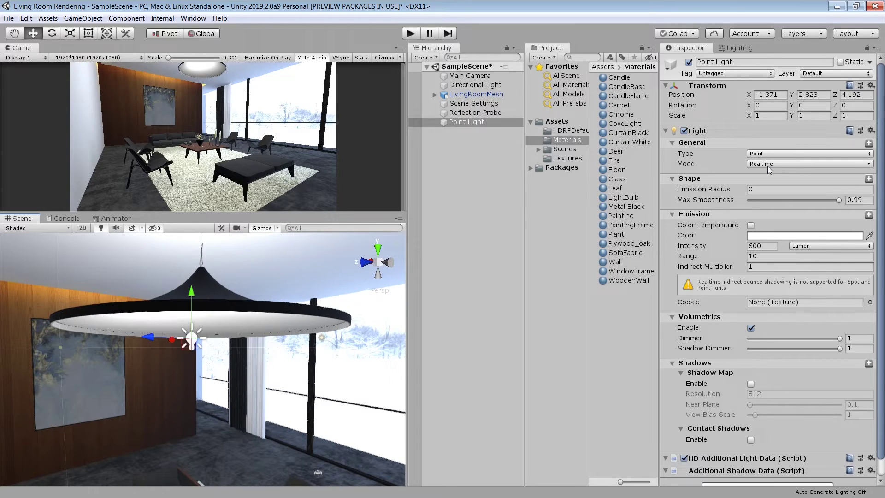
- Set the pendant point light to Mixed mode with a color temperature of 2721, an intensity of 125 lumen and a range of 5.41
left_click(769, 165)
left_click(776, 185)
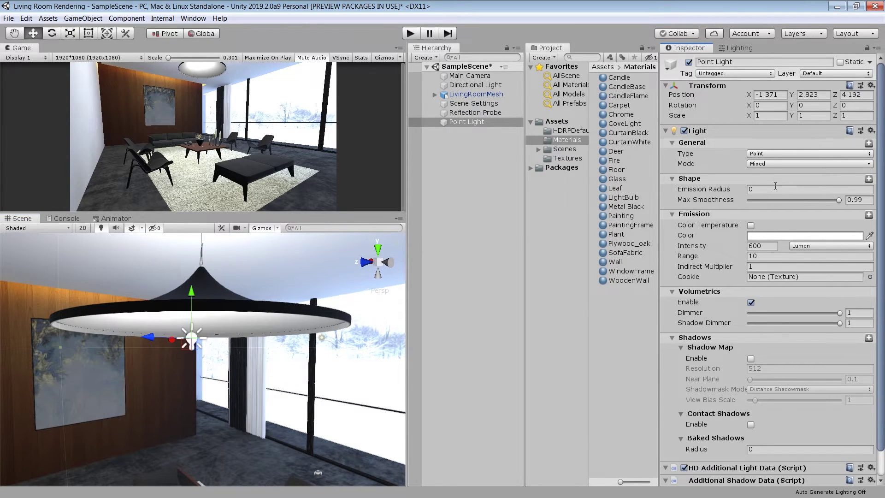
left_click(751, 225)
left_click_drag(789, 247, 768, 254)
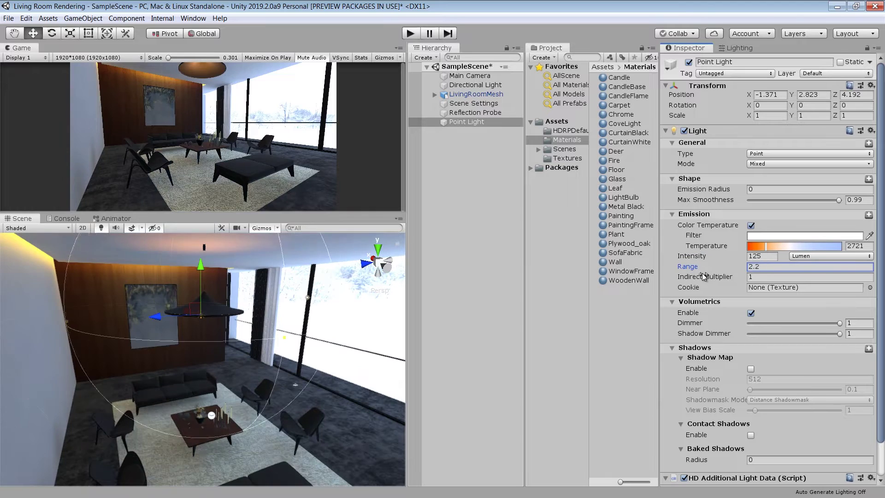
left_click_drag(700, 272, 710, 275)
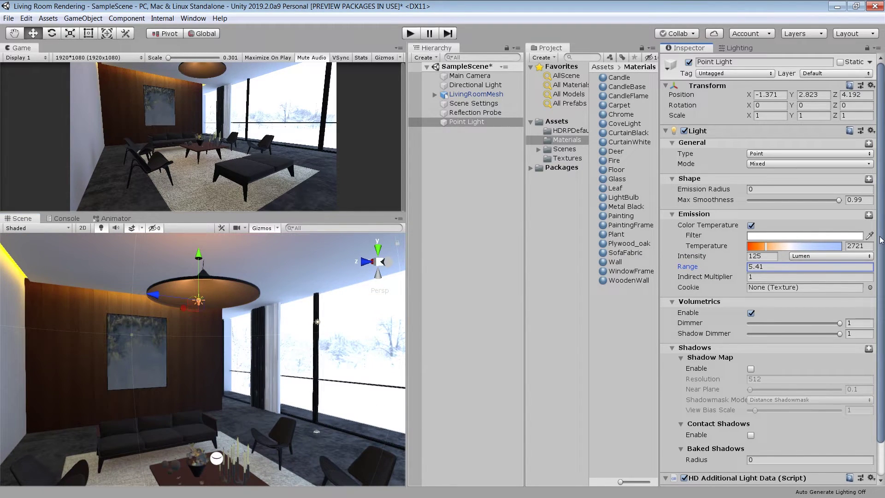
- Turn off Affect Specular in the point light's advanced emission settings and enable its shadow map
left_click(869, 214)
left_click(752, 309)
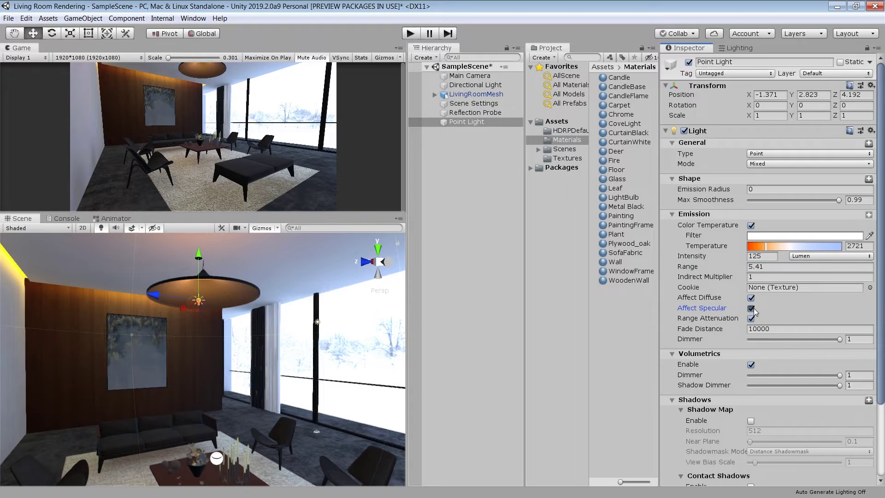
left_click(751, 309)
left_click(752, 310)
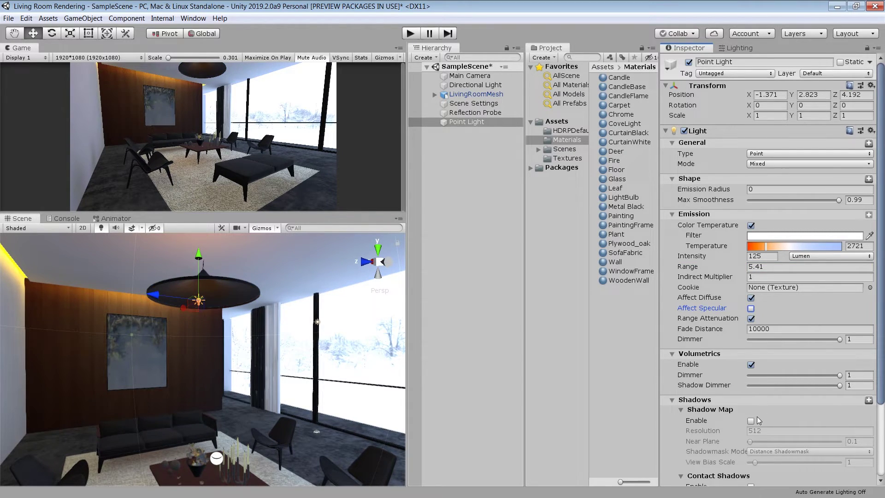
left_click(751, 421)
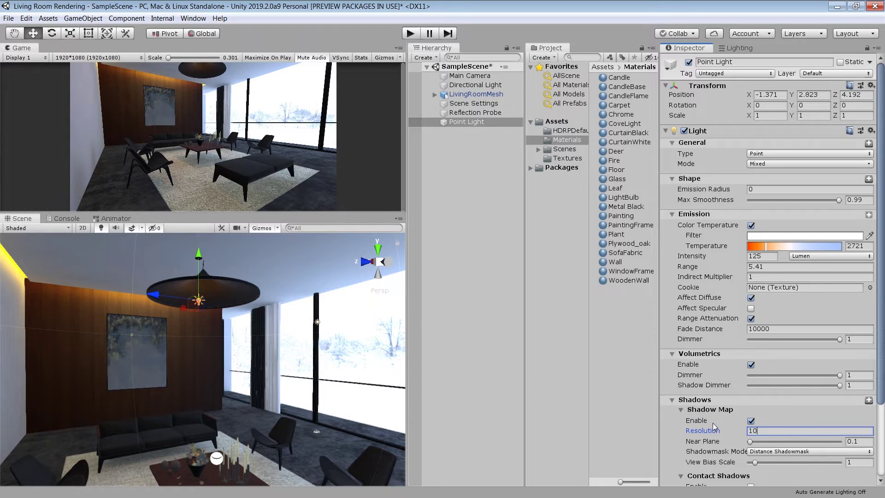
- Apply the CoveLight material to the bulb inside the pendant lamp
left_click(463, 340)
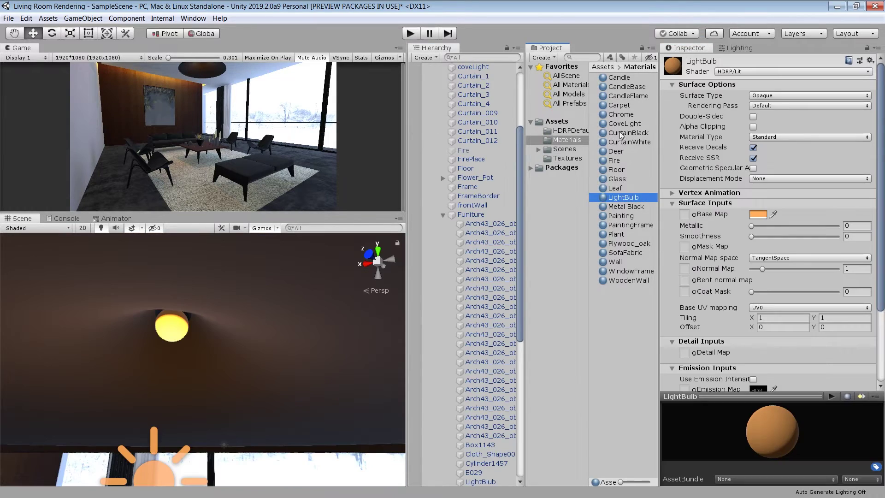
left_click_drag(623, 123, 177, 330)
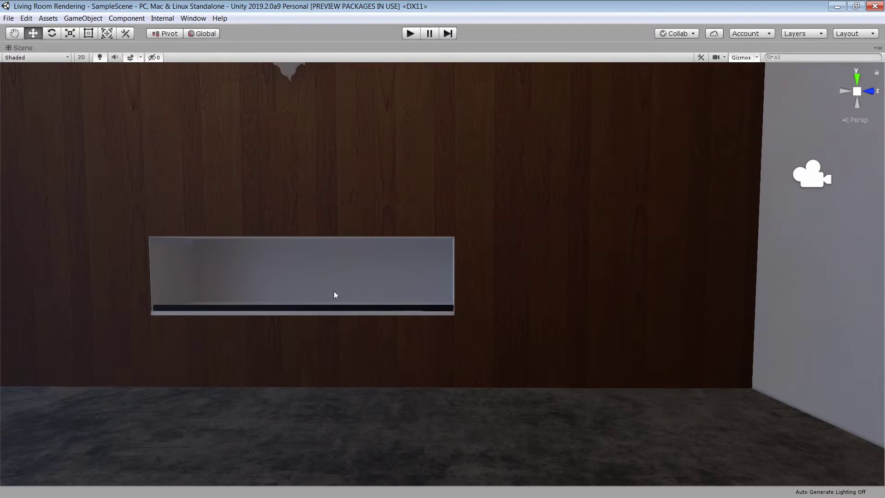
- Add a second point light in front of the wooden wall's fireplace opening
middle_click_drag(336, 294, 396, 316)
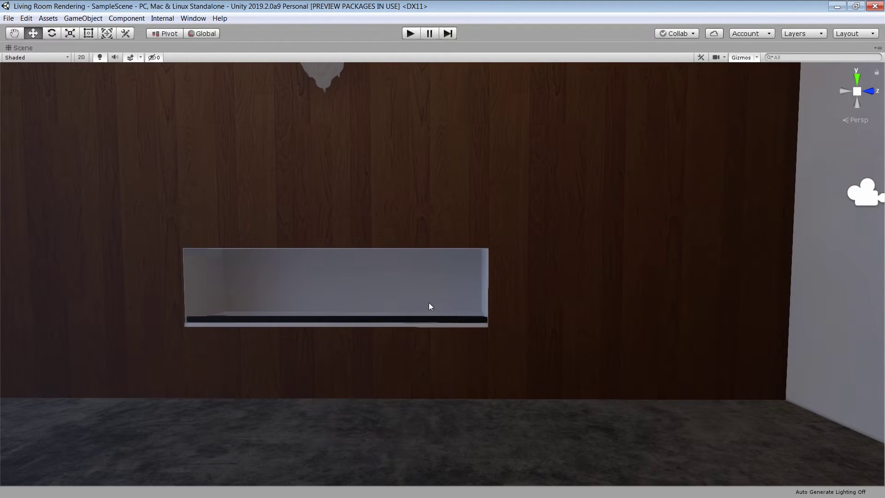
left_click_drag(380, 297, 377, 291, "alt")
key("shift+space")
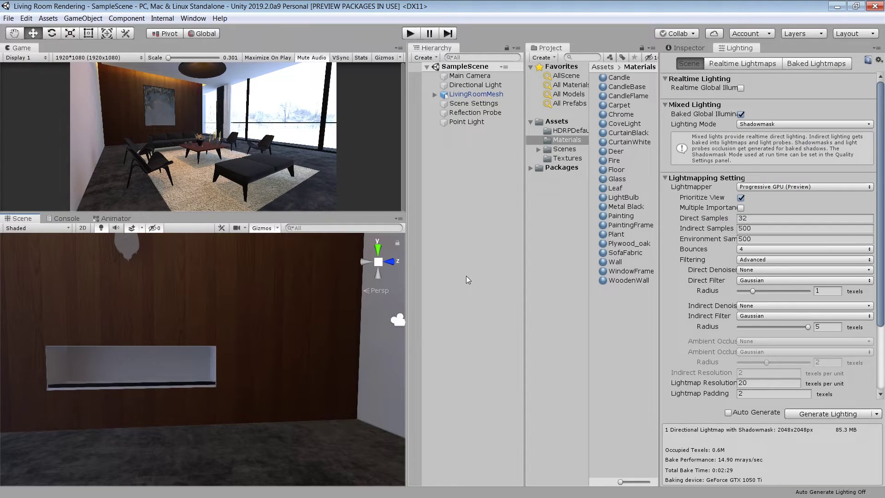
right_click(469, 204)
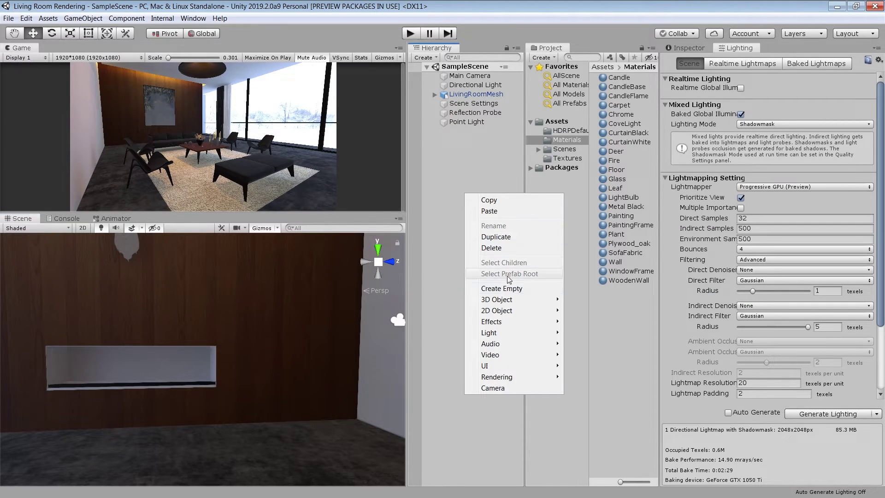
mouse_move(519, 333)
left_click(595, 345)
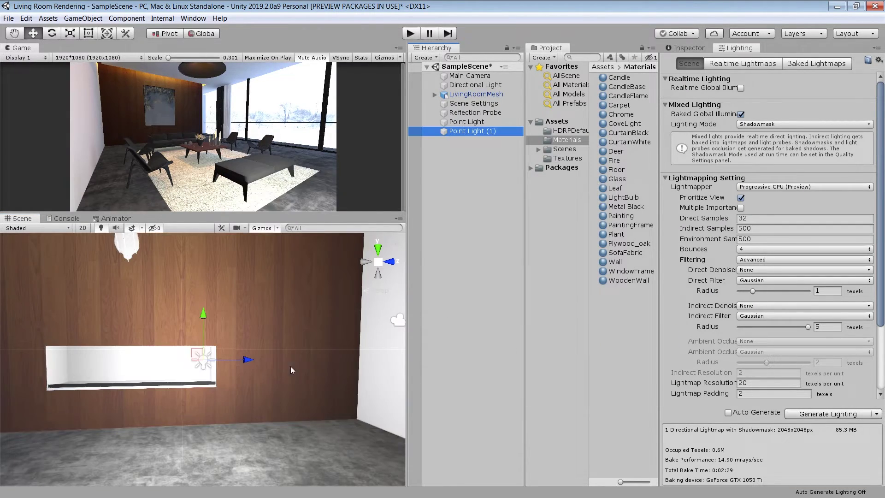
- Change the fireplace light's type to Tube and set its Y rotation to -90
left_click(700, 50)
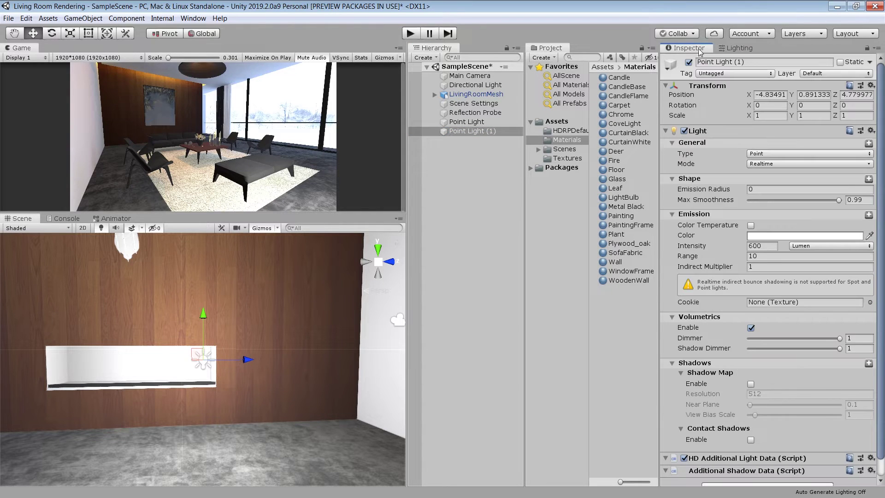
left_click(765, 155)
left_click(775, 210)
left_click_drag(313, 329, 286, 333, "alt")
scroll(276, 339, "up", 3)
key("e")
left_click_drag(230, 371, 286, 369)
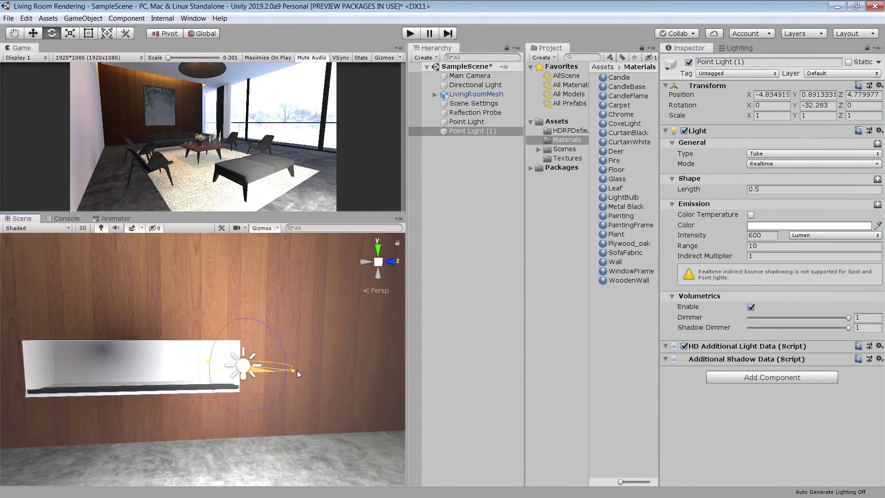
left_click(815, 106)
type("-90")
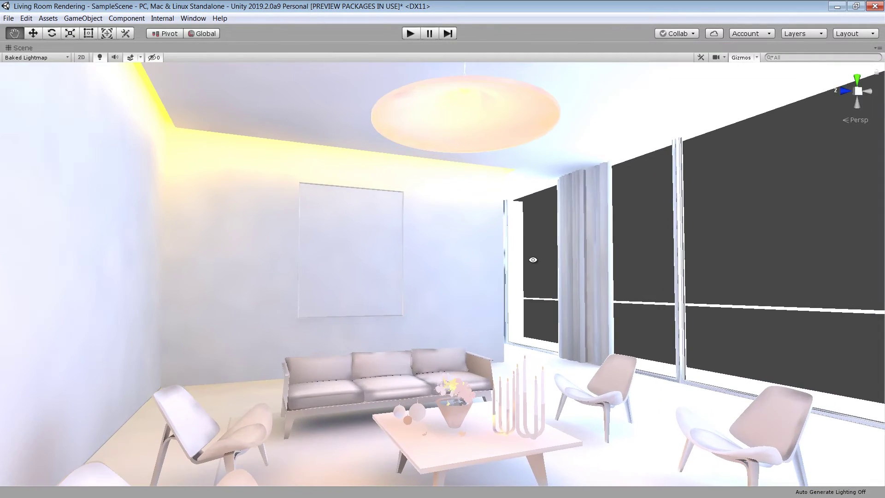
- Examine the room's baked lightmap and return the Scene view to Shaded mode
right_click_drag(461, 276, 652, 257)
left_click(26, 57)
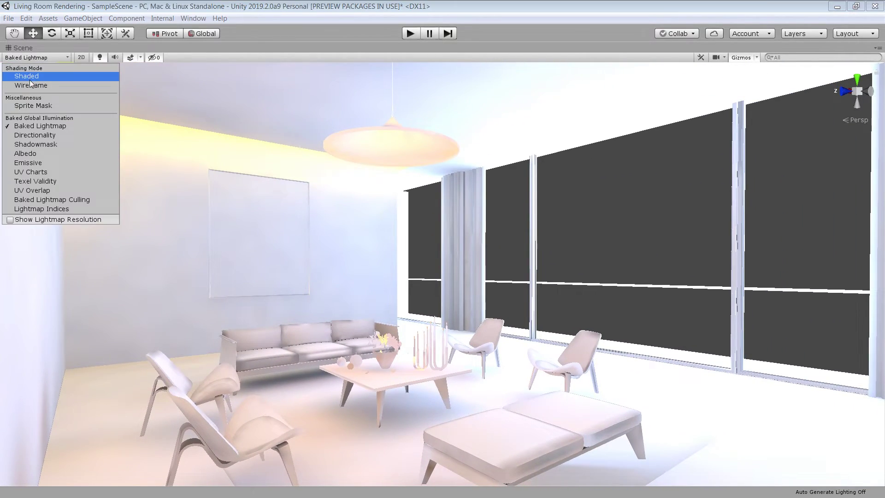
left_click(37, 74)
mouse_move(480, 266)
right_mouse_down()
mouse_move(608, 265)
mouse_move(527, 266)
mouse_move(409, 292)
mouse_move(474, 346)
mouse_move(529, 288)
mouse_move(547, 282)
right_mouse_up()
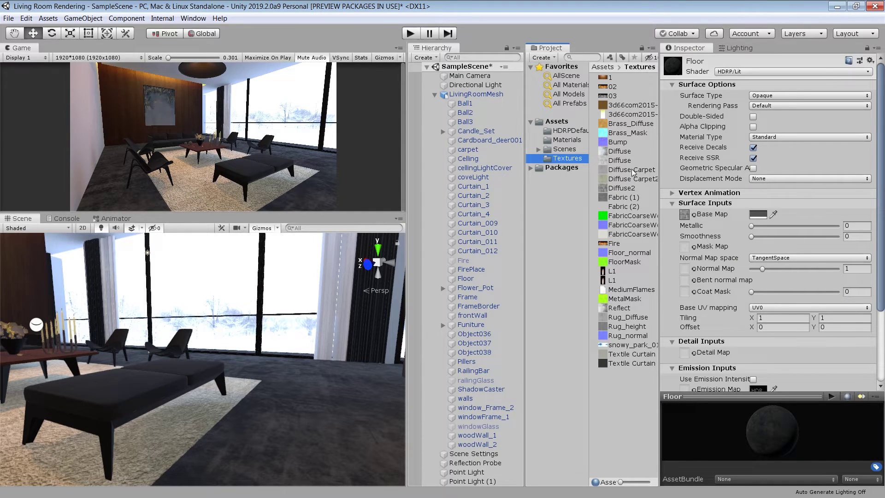
- Assign Floor_normal as the Floor material's normal map and FloorMask as its mask map
left_click(629, 252)
left_click_drag(786, 396, 787, 246)
left_click(639, 266)
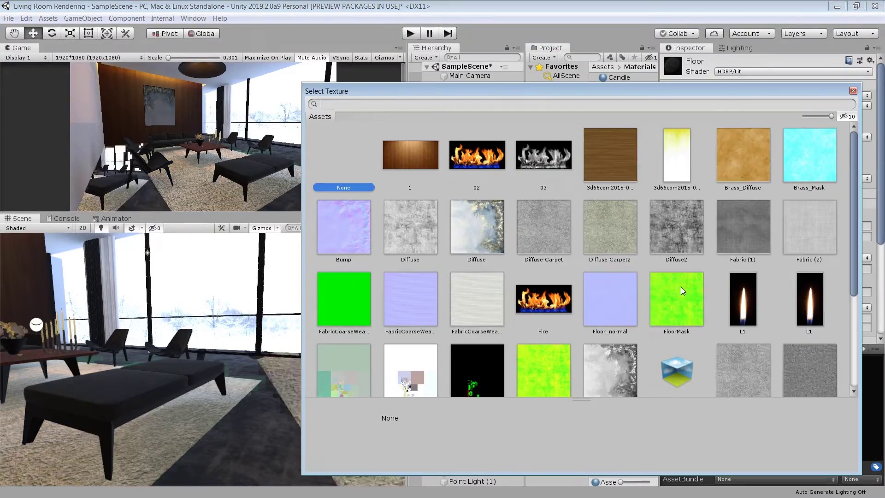
double_click(610, 299)
left_click(670, 264)
left_click(854, 91)
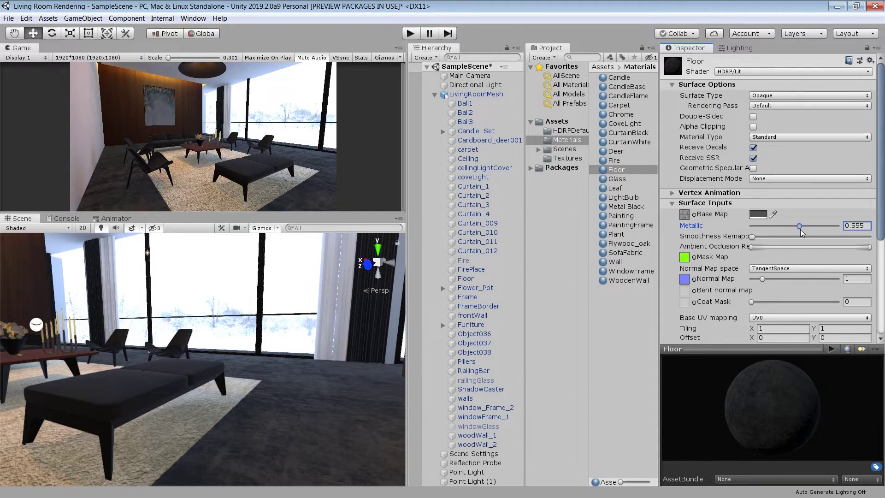
- Set the Floor material's Metallic to 0.548 and Normal Map strength to 0.2, and narrow its Smoothness Remapping range
left_click_drag(801, 229, 800, 230)
left_click_drag(754, 237, 799, 237)
left_click_drag(869, 236, 837, 237)
left_click_drag(851, 279, 828, 277)
type("0.2")
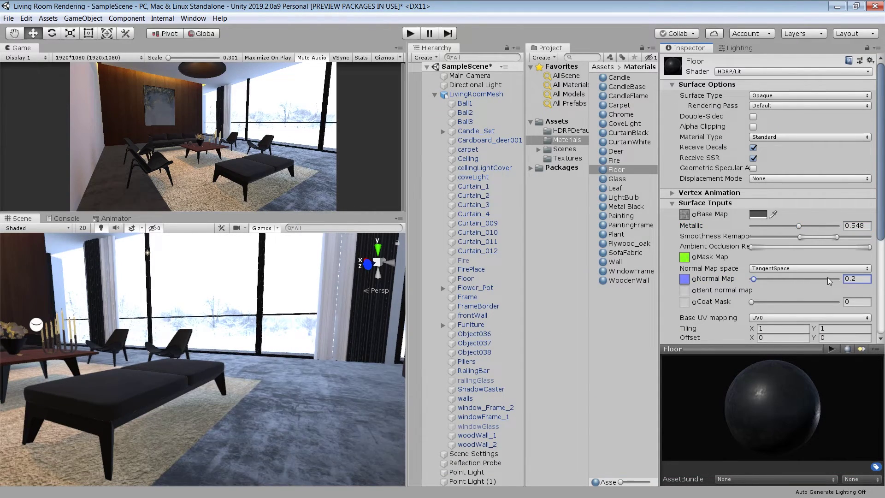
left_click_drag(837, 236, 829, 237)
- Set the front wall's Wall material base color to light gray DEDEDE and raise the Metallic value
left_click_drag(302, 361, 330, 374, "alt")
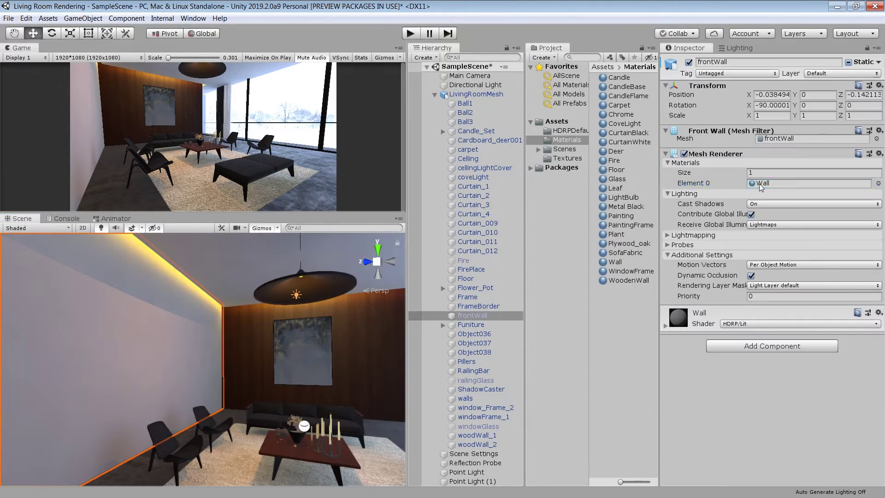
double_click(764, 185)
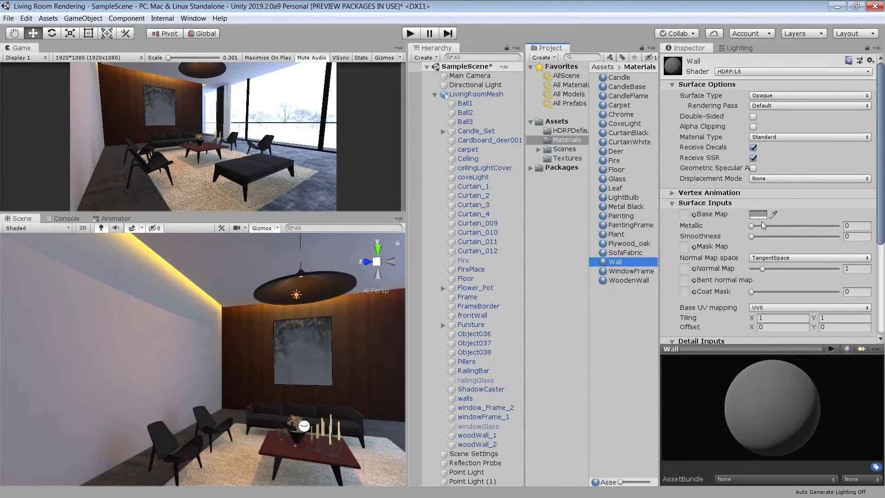
left_click(757, 214)
mouse_move(650, 199)
left_mouse_down()
mouse_move(632, 192)
mouse_move(639, 202)
left_mouse_up()
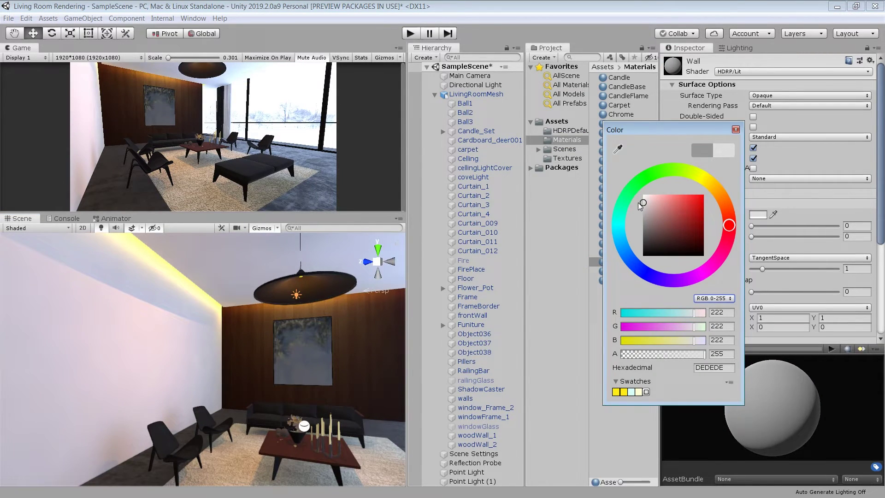
left_click(737, 130)
mouse_move(752, 226)
left_mouse_down()
mouse_move(769, 226)
mouse_move(777, 240)
left_mouse_up()
- Set the WoodenWall material's Metallic to about 0.231 and raise its Smoothness for a glossier wood finish
left_click_drag(221, 341, 539, 295, "alt")
scroll(366, 247, "up", 3)
key("shift+space")
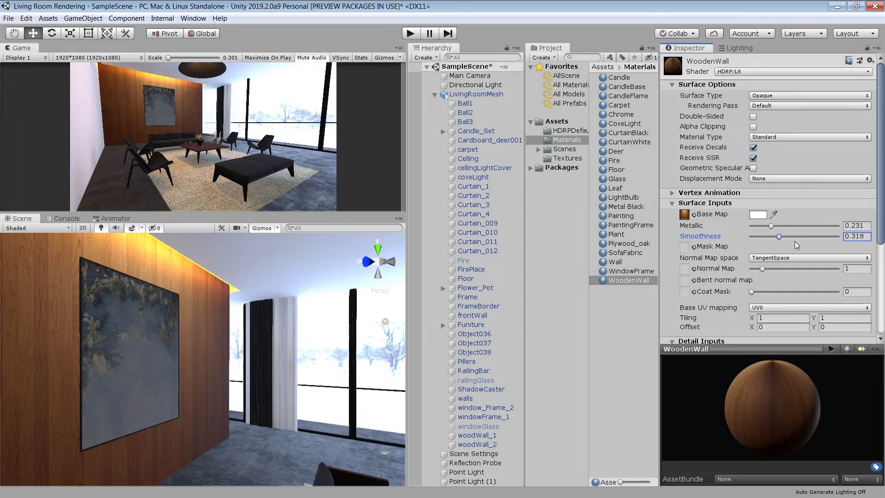
mouse_move(795, 242)
left_mouse_down()
mouse_move(815, 242)
mouse_move(786, 228)
left_mouse_up()
mouse_move(259, 392)
left_mouse_down("alt")
mouse_move(204, 409)
mouse_move(287, 323)
mouse_move(249, 343)
left_mouse_up("alt")
mouse_move(816, 237)
left_mouse_down()
mouse_move(837, 247)
mouse_move(821, 247)
left_mouse_up()
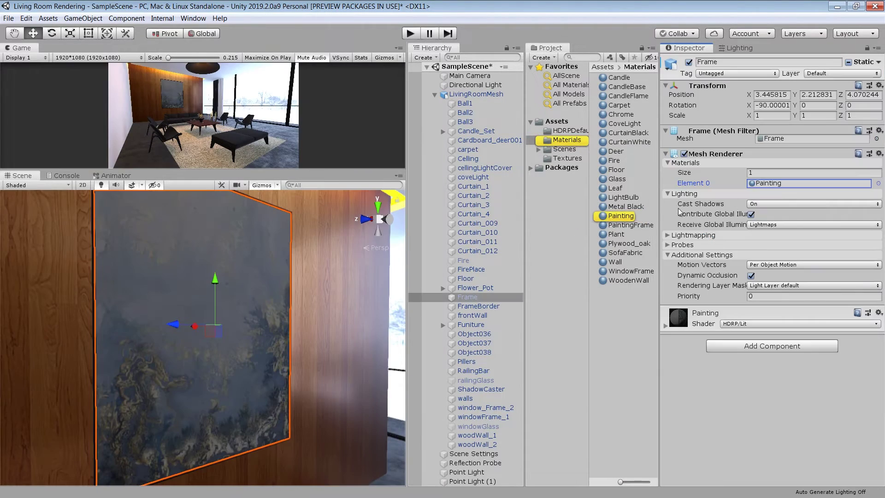
- Set the Painting material's base color to white, Metallic to 0.158 and Smoothness to about 0.94
left_click(621, 216)
left_click(761, 219)
left_click_drag(662, 213, 643, 192)
left_click(736, 130)
left_click_drag(773, 236, 833, 245)
left_click_drag(752, 226, 765, 235)
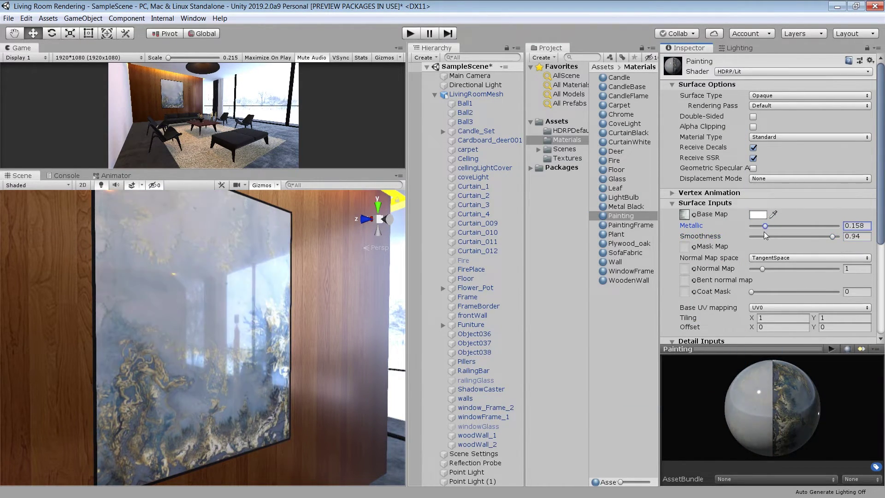
mouse_move(834, 237)
left_mouse_down()
mouse_move(820, 240)
mouse_move(835, 244)
left_mouse_up()
- Set the PaintingFrame material's base color to near-black 050505 and raise its Smoothness
mouse_move(222, 300)
right_mouse_down()
mouse_move(168, 306)
mouse_move(194, 302)
mouse_move(184, 277)
mouse_move(152, 305)
mouse_move(88, 323)
right_mouse_up()
left_click(264, 332)
left_click(630, 225)
left_click(758, 215)
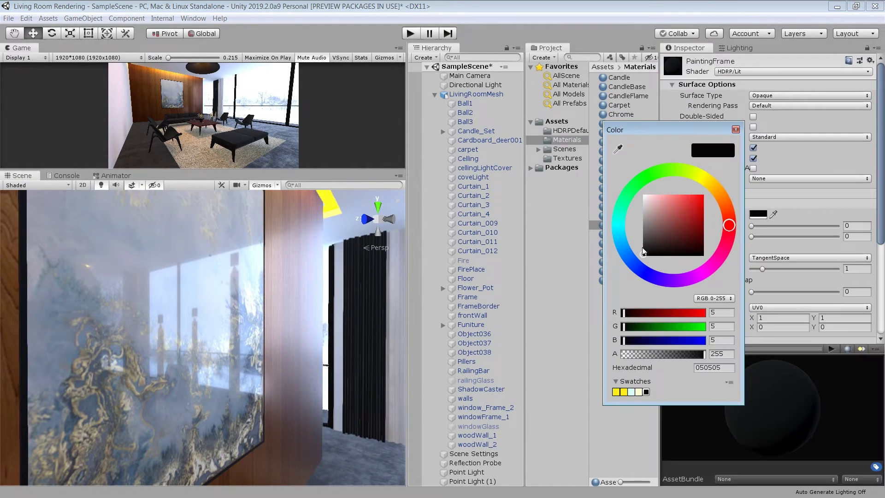
left_click(791, 237)
- Lighten the sofa's SofaFabric base color to white and check the sofa in the maximized Scene view
mouse_move(258, 351)
right_mouse_down()
mouse_move(318, 404)
mouse_move(170, 344)
mouse_move(178, 389)
right_mouse_up()
left_click(178, 390)
left_click(178, 390)
left_click(776, 185)
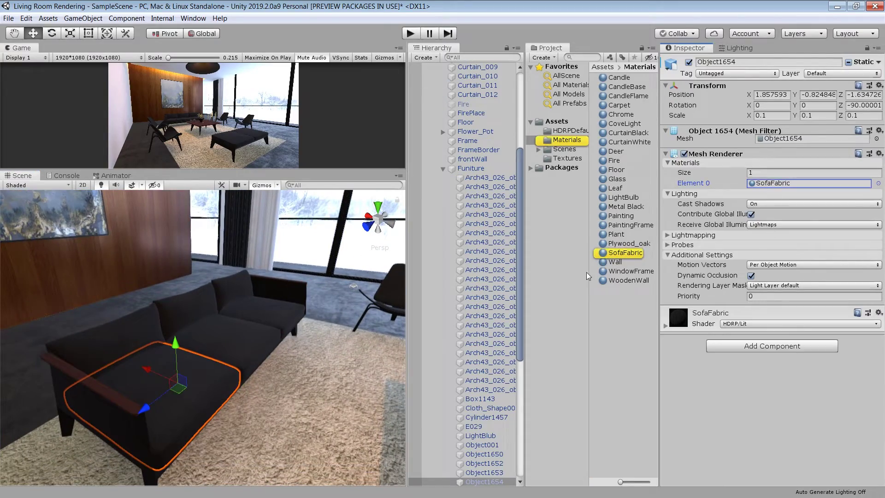
left_click(625, 253)
left_click(758, 215)
left_click_drag(647, 241, 641, 191)
right_click(284, 311)
key("shift+space")
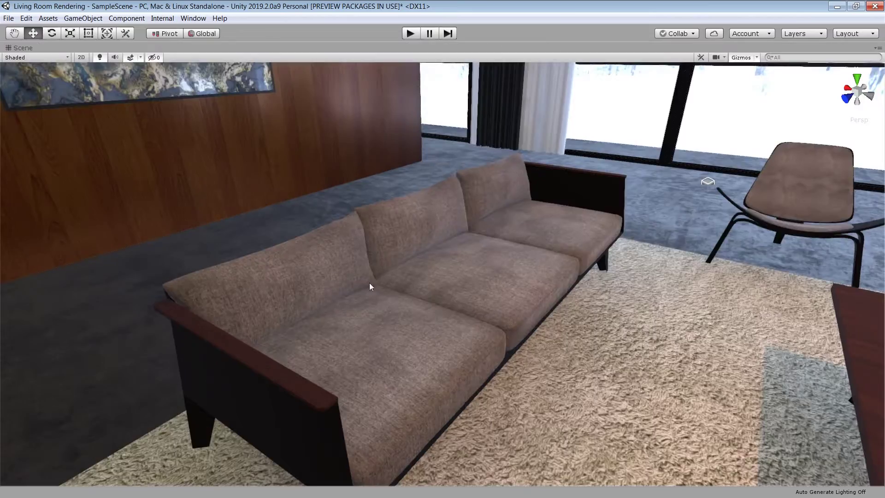
- Inspect the living room in the Baked Lightmap view mode, return to Shaded and restore the full editor layout
right_click_drag(370, 283, 367, 209)
left_click(38, 58)
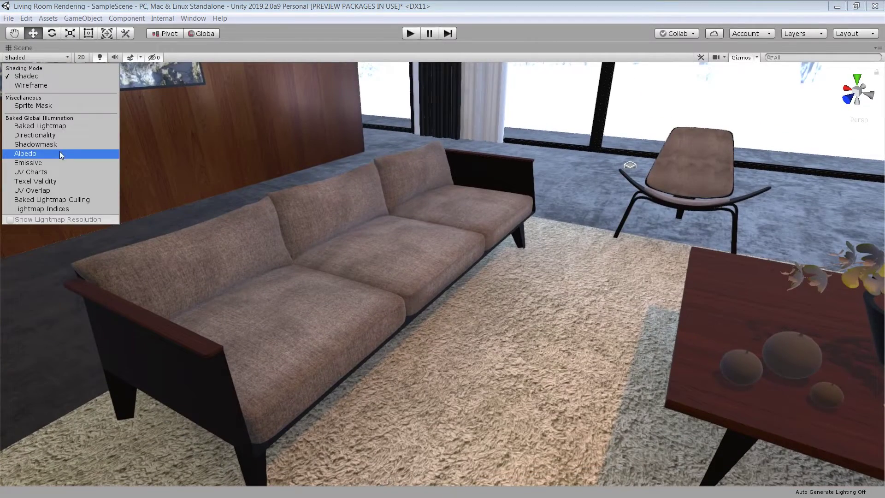
left_click(41, 126)
left_click(42, 76)
right_click_drag(429, 207, 443, 206)
key("shift+space")
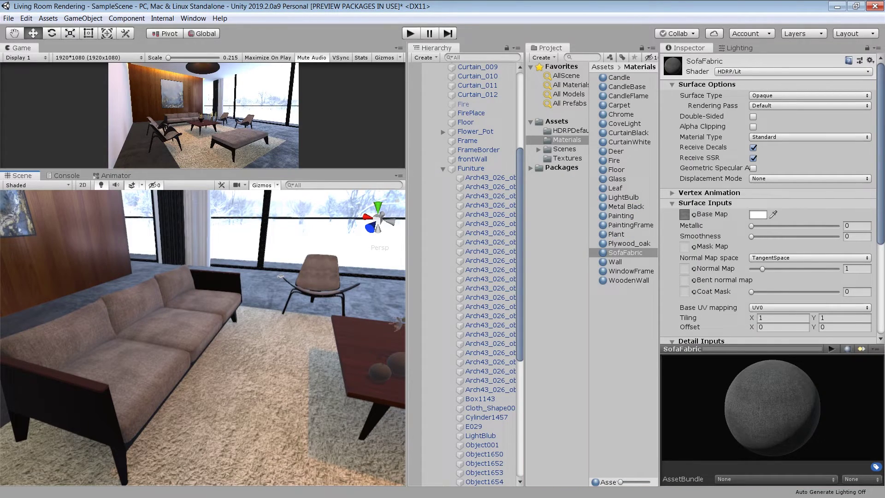
- Assign the coarse-weave fabric textures to the SofaFabric material's Base Map and Normal Map
left_click(694, 215)
left_click(481, 296)
double_click(481, 296)
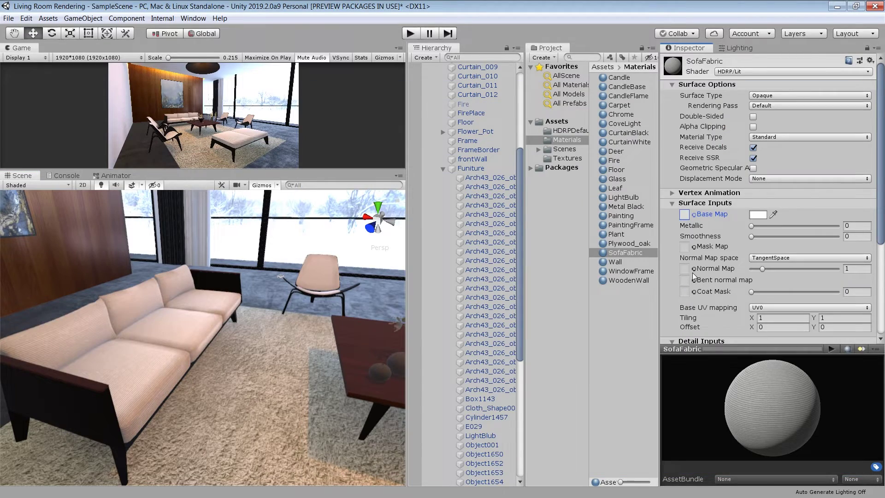
left_click(694, 269)
double_click(411, 296)
- Set the SofaFabric material's texture tiling to 3 in both X and Y
right_click_drag(240, 318, 198, 323)
scroll(198, 322, "up", 3)
scroll(756, 251, "down", 6)
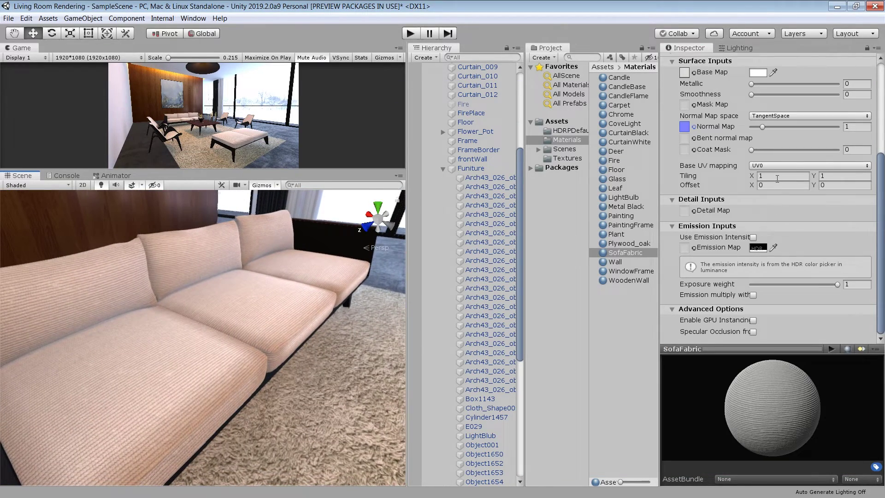
left_click(775, 176)
type("3")
key("Tab")
type("3")
- Assign a yellow-green mask texture to the Metal Black material, set its Metallic to 0.305 and raise the Smoothness Remapping
left_click_drag(244, 329, 211, 289, "alt")
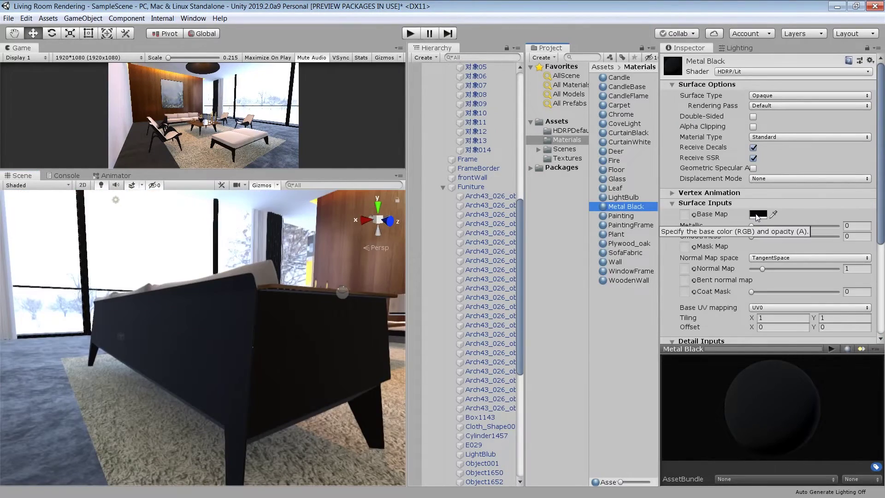
left_click(758, 214)
left_click(694, 286)
left_click(696, 252)
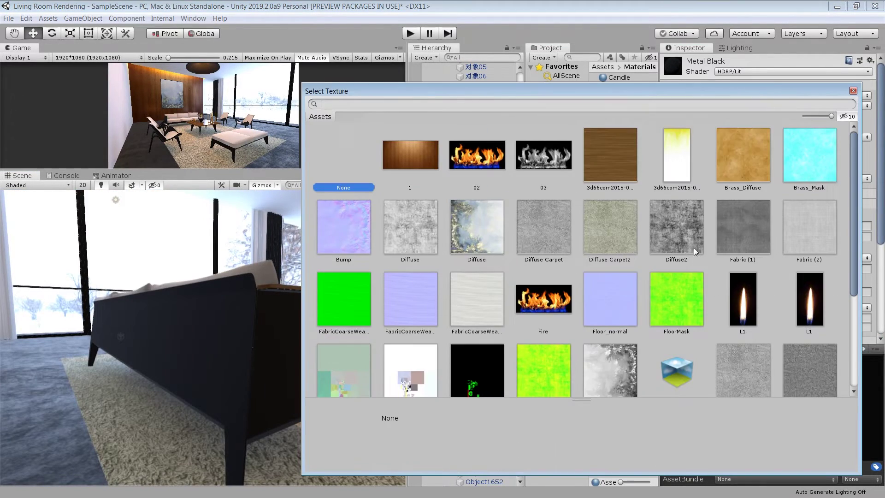
left_click(551, 315)
double_click(551, 316)
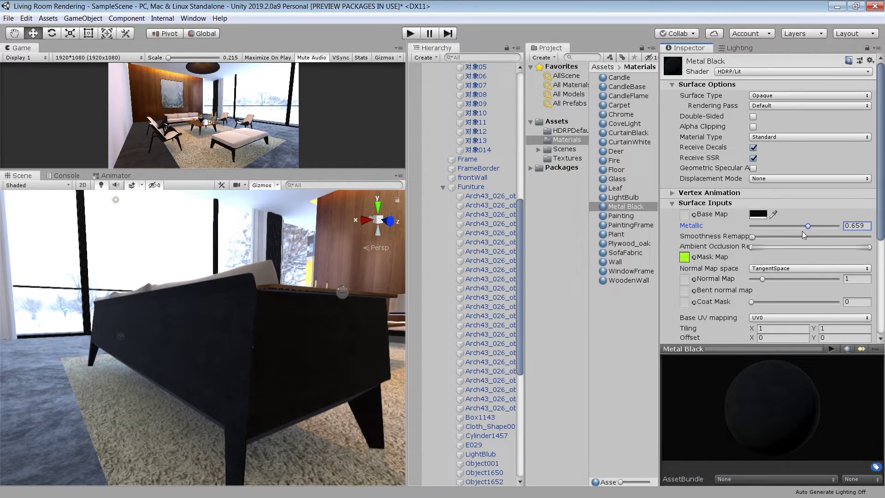
left_click_drag(802, 232, 777, 233)
left_click_drag(755, 237, 839, 246)
- Set the coffee table's Plywood_oak material to a white base color with Metallic 0.265 and Smoothness 0.92
left_click_drag(382, 326, 362, 349, "alt")
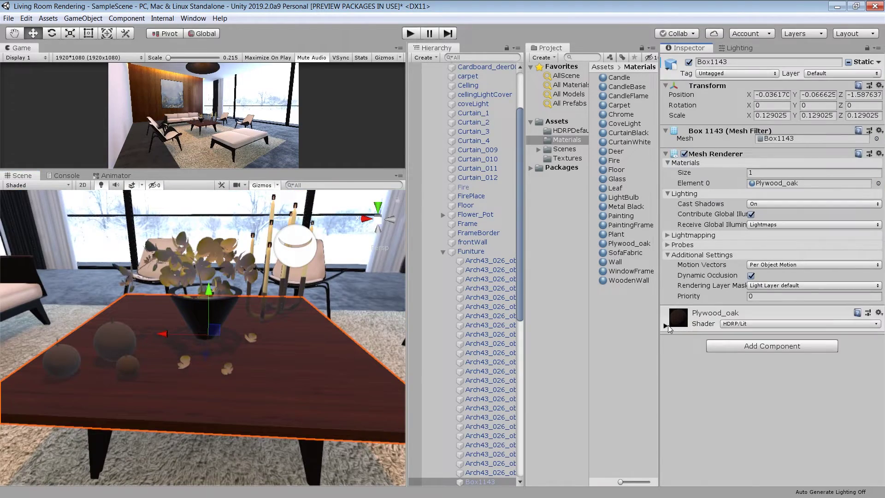
left_click(667, 326)
scroll(673, 323, "down", 6)
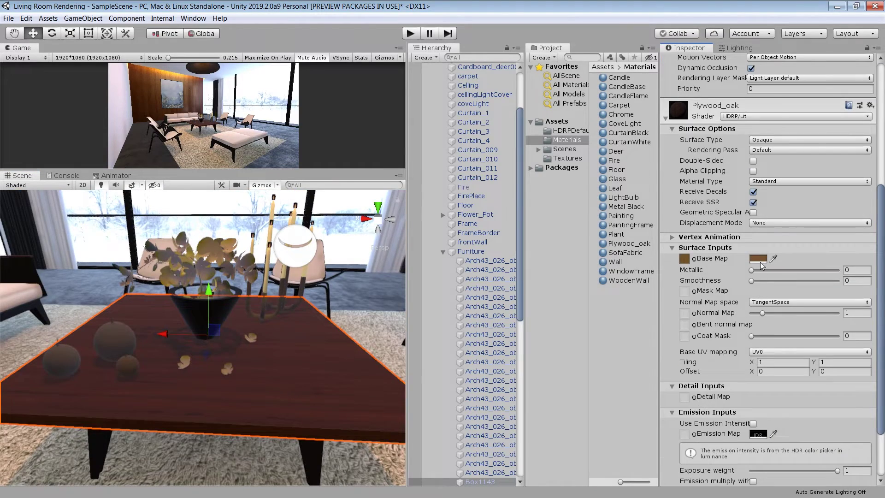
left_click(760, 260)
left_click_drag(665, 225, 622, 176)
left_click(737, 129)
left_click_drag(317, 310, 332, 311, "alt")
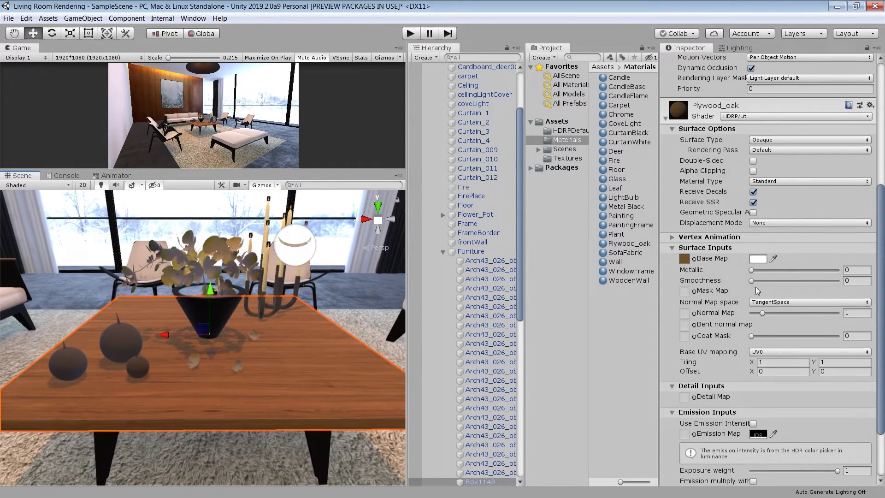
left_click_drag(751, 281, 832, 286)
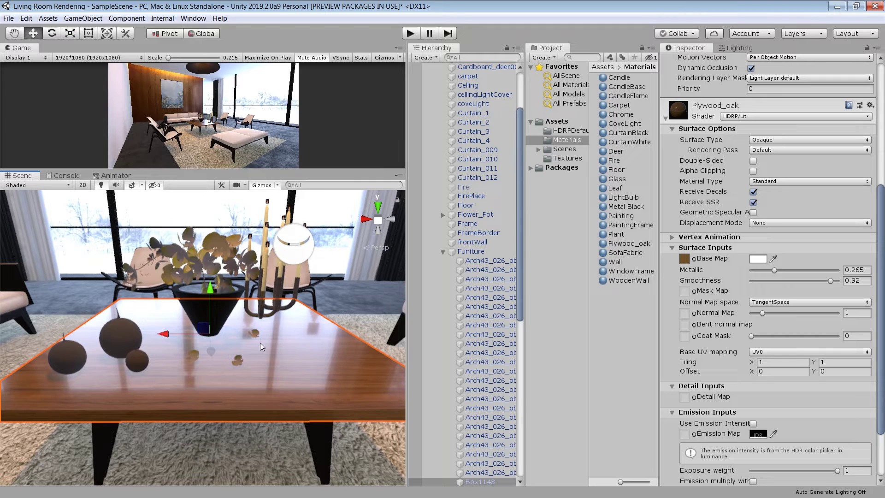
- Enable Screen Space Reflection in the HDRP asset's Reflections settings and SSR in its default frame settings
left_click(443, 251)
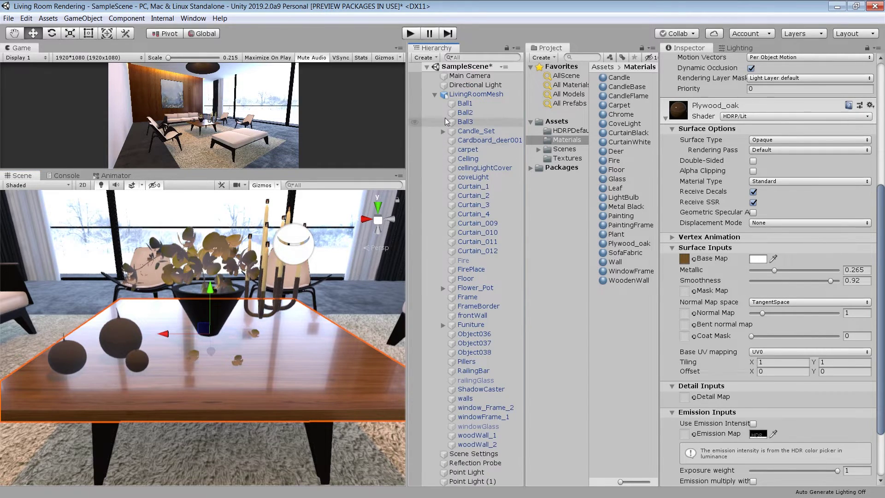
left_click(434, 94)
left_click(556, 121)
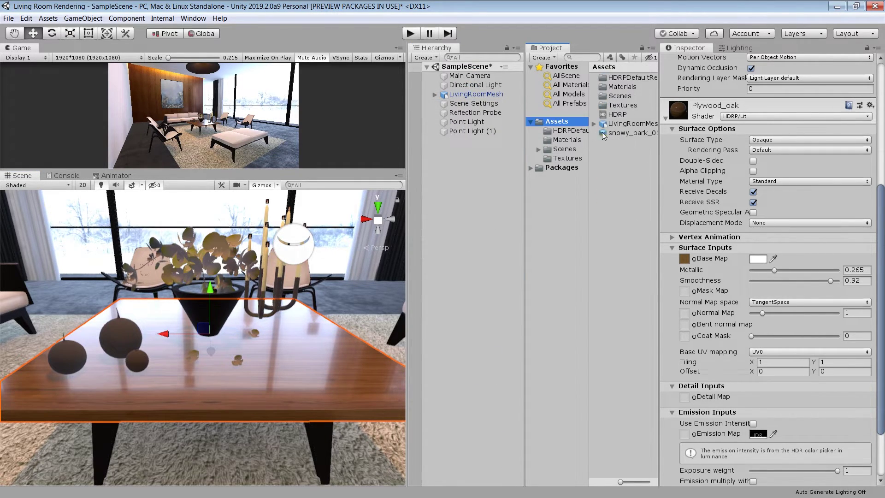
left_click(618, 114)
scroll(883, 322, "down", 10)
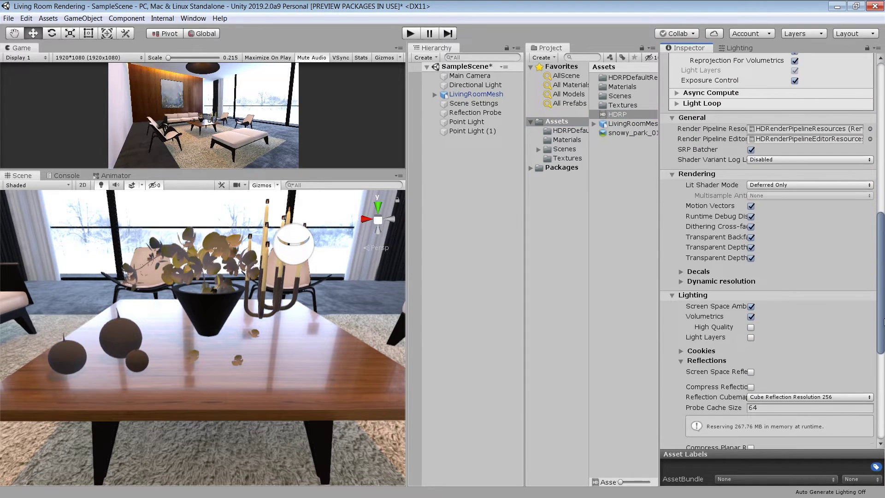
scroll(814, 334, "down", 5)
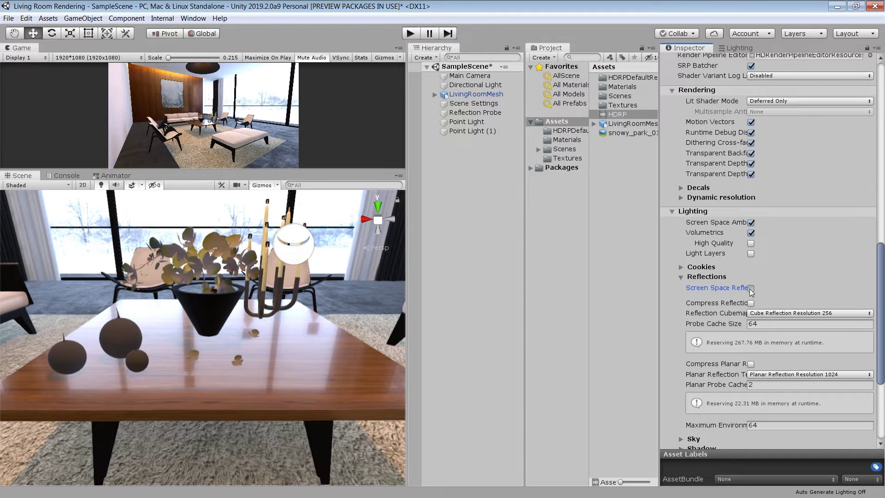
left_click(751, 289)
left_click_drag(883, 284, 882, 202)
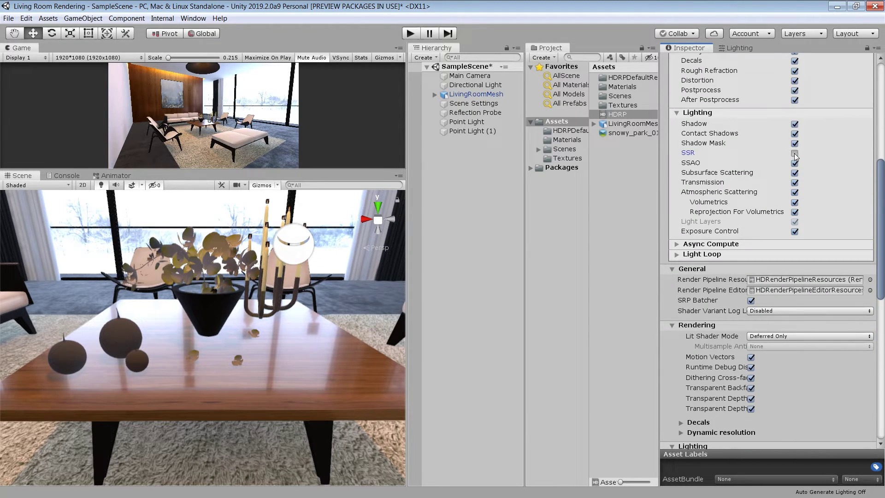
- Assign the Brass_Diffuse texture as the CandleBase material's Base Map and set its base color to white FFFFFF
left_click_drag(302, 338, 264, 310, "alt")
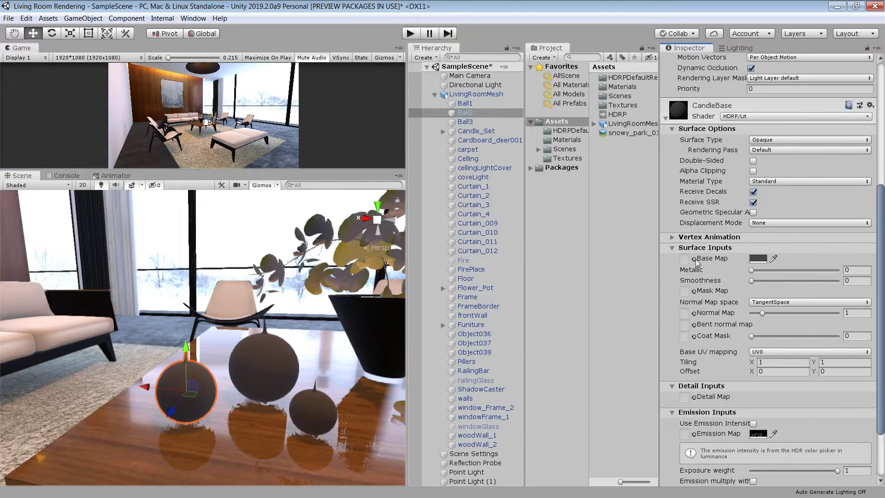
left_click(694, 259)
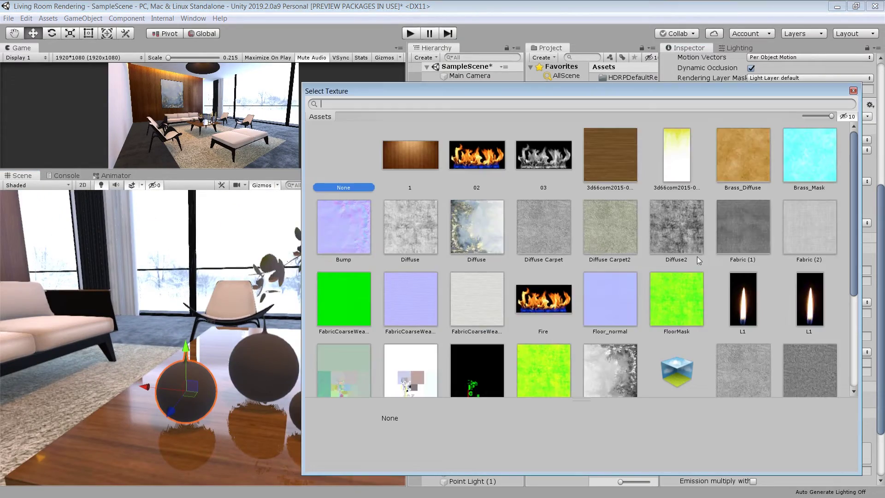
double_click(738, 163)
left_click(756, 258)
left_click_drag(659, 203, 604, 175)
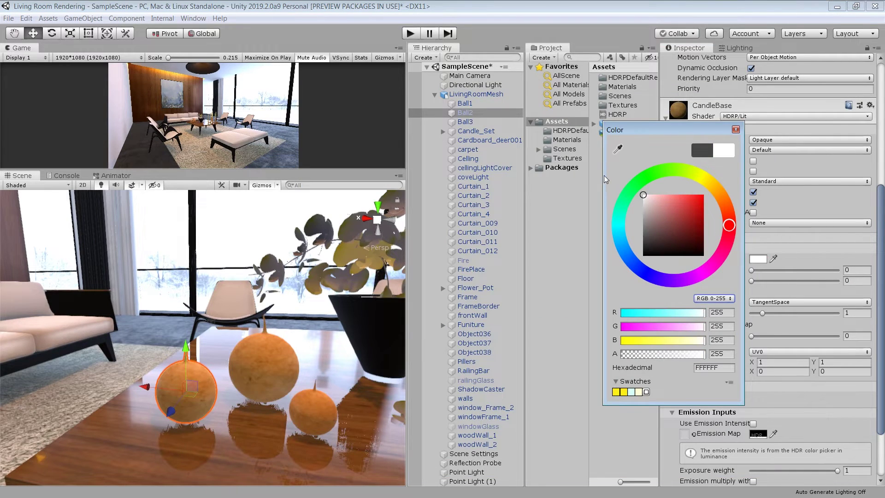
left_click(736, 129)
- Raise the CandleBase material's Metallic and Smoothness for a shiny brass finish on the table balls
left_click_drag(752, 271, 776, 273)
left_click_drag(782, 281, 813, 282)
left_click_drag(776, 271, 796, 272)
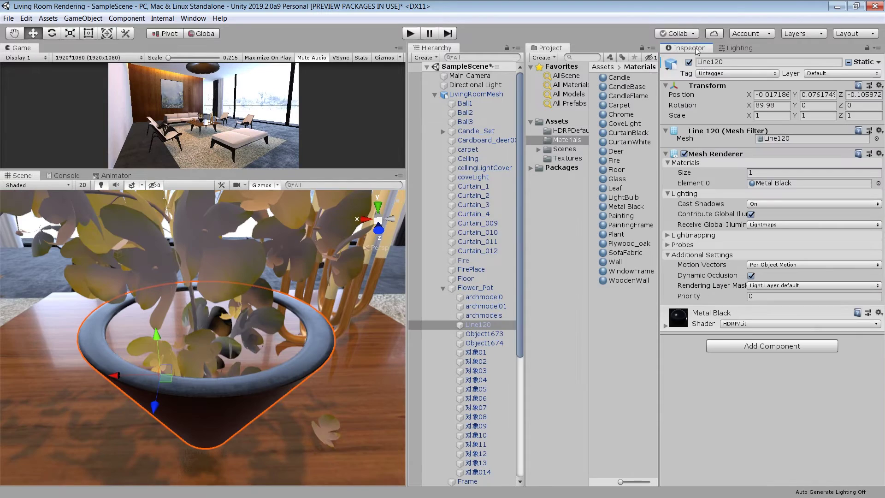
- Locate the flower pot's Metal Black material and make it Double-Sided so the pot's inside renders
left_click(780, 184)
left_click(443, 288)
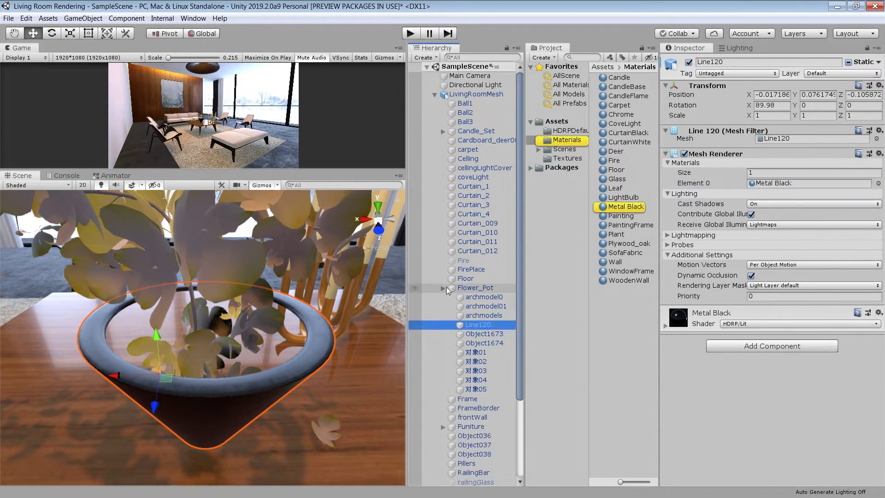
left_click(645, 207)
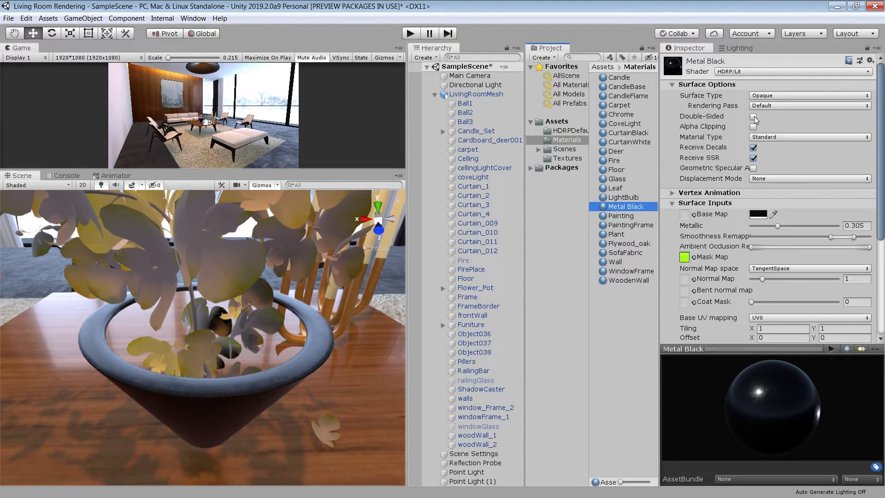
left_click(753, 117)
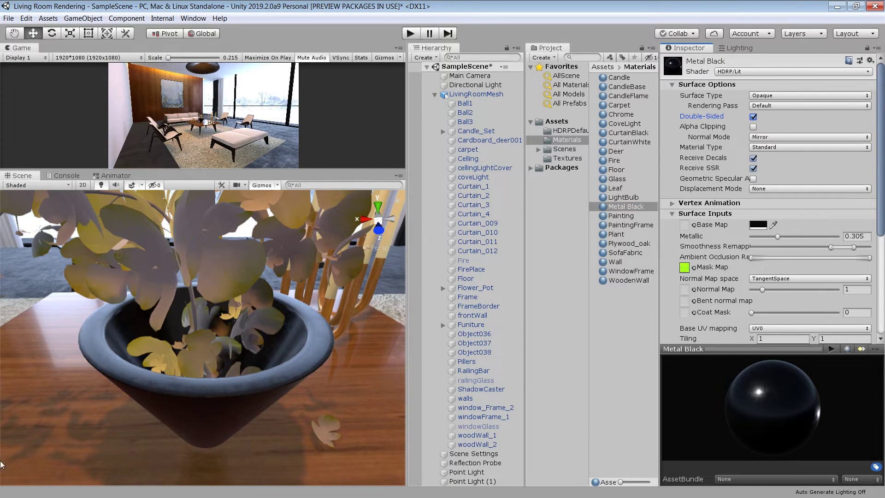
- Keep the plant's Leaf material Double-Sided and change its Material Type to Subsurface Scattering
right_click_drag(251, 332, 246, 296)
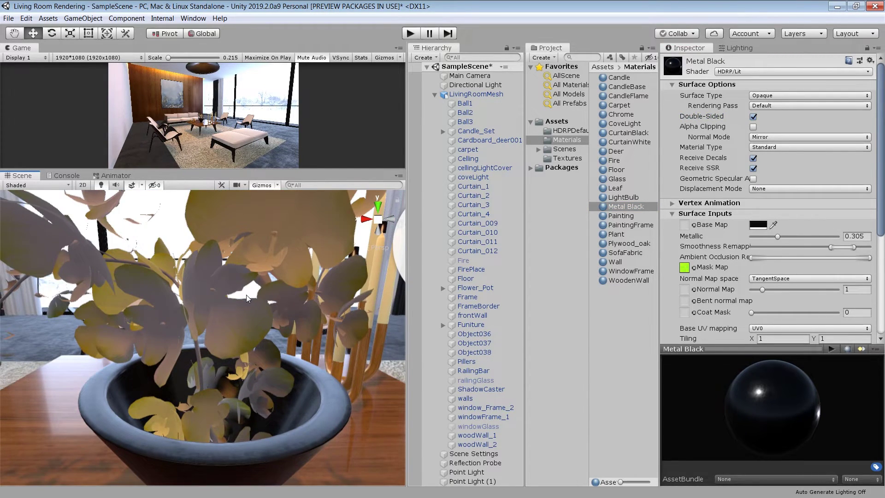
left_click(242, 304)
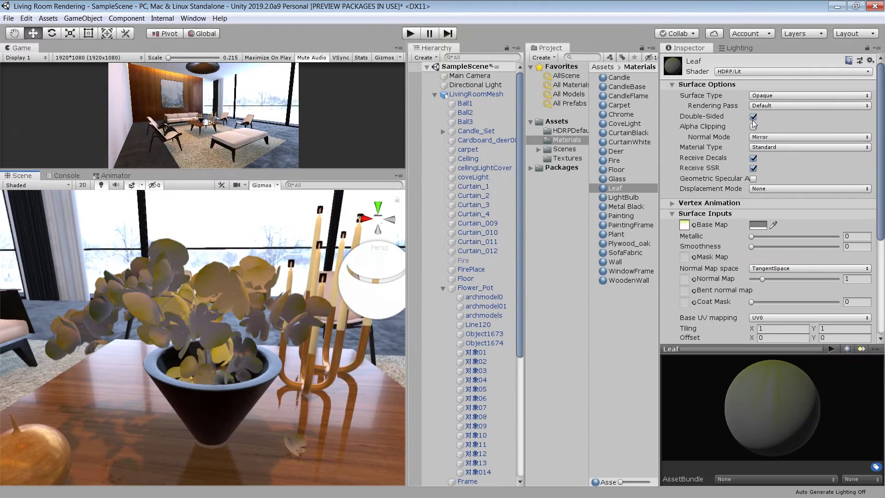
left_click(753, 117)
left_click(753, 117)
left_click(775, 148)
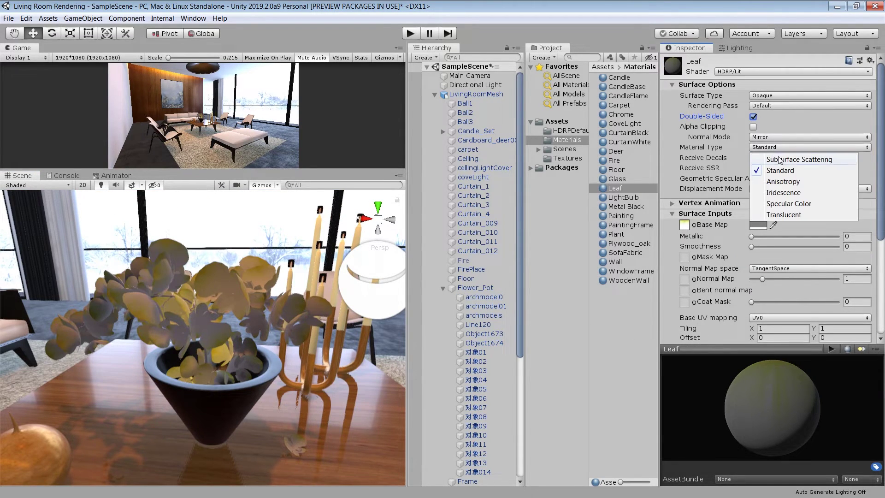
left_click(779, 157)
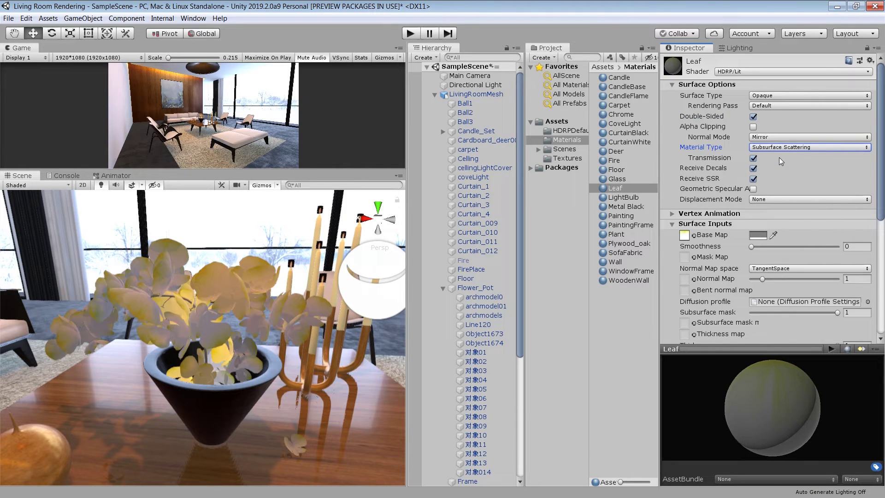
- Set the Leaf material's base color to red FF4A4A
left_click(757, 236)
left_click_drag(662, 217, 687, 193)
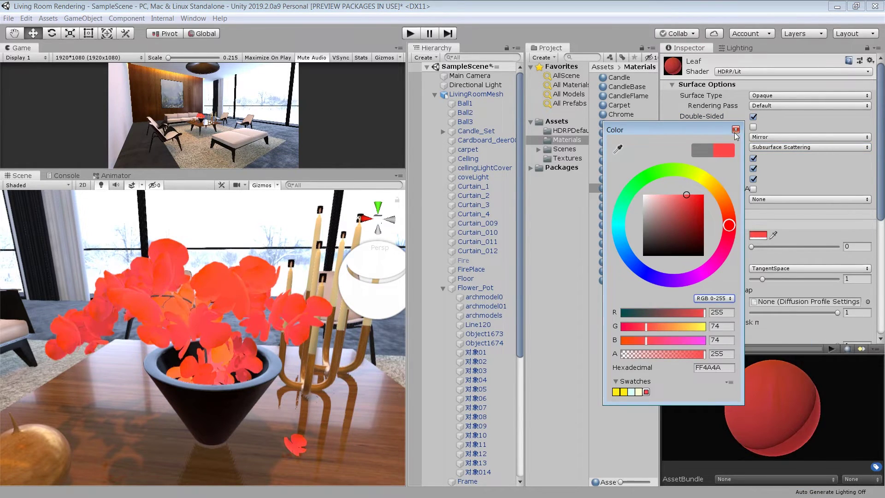
left_click(737, 130)
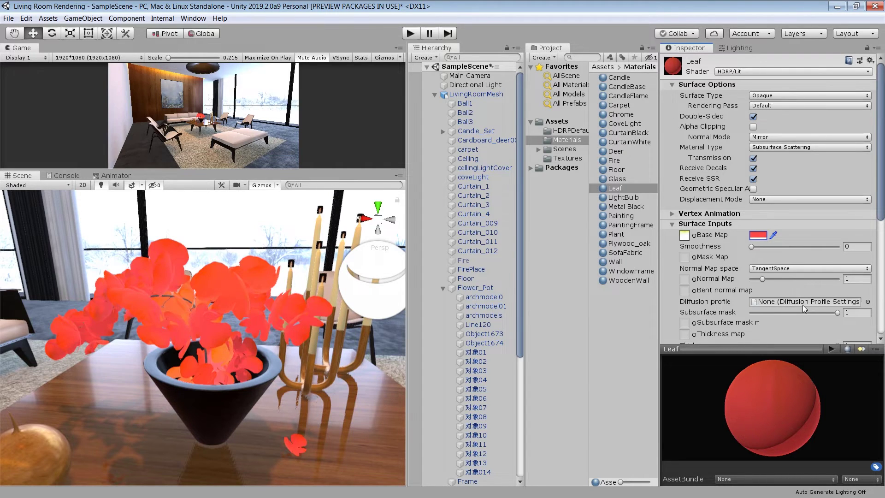
- Create a Diffusion Profile asset named Leaf in the Assets folder and reopen the Leaf material
right_click(620, 187)
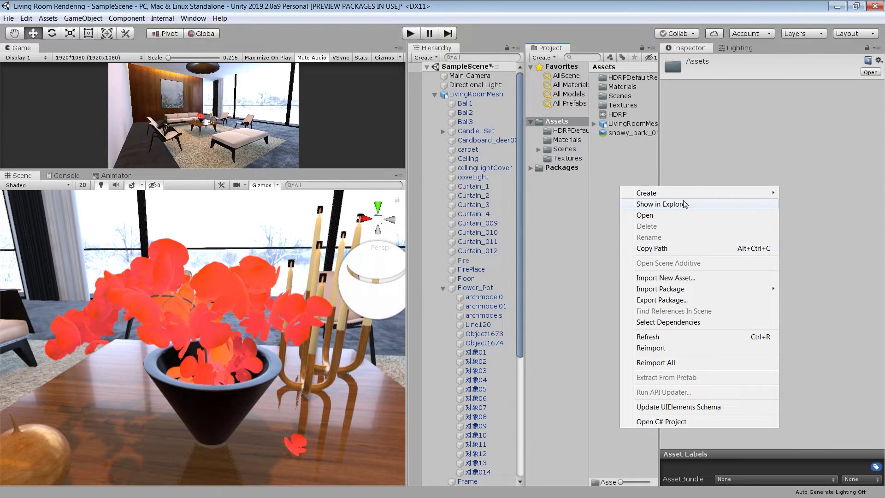
mouse_move(681, 197)
mouse_move(556, 230)
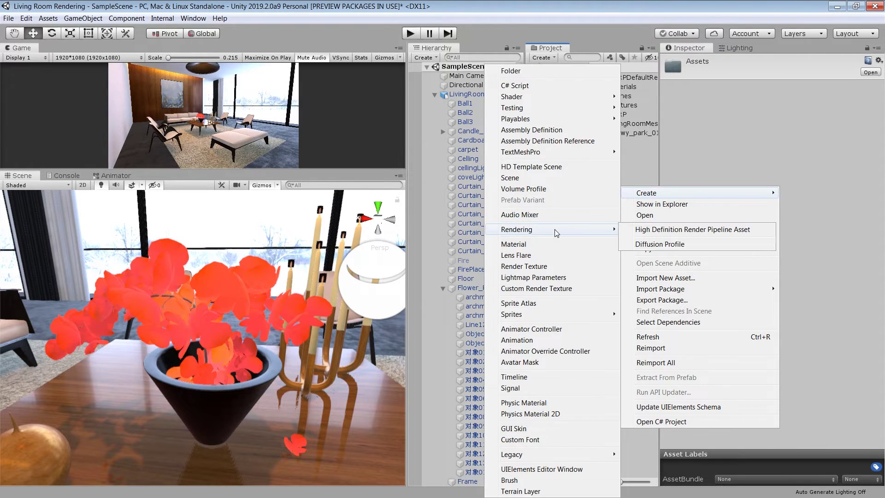
left_click(659, 244)
left_click(643, 247)
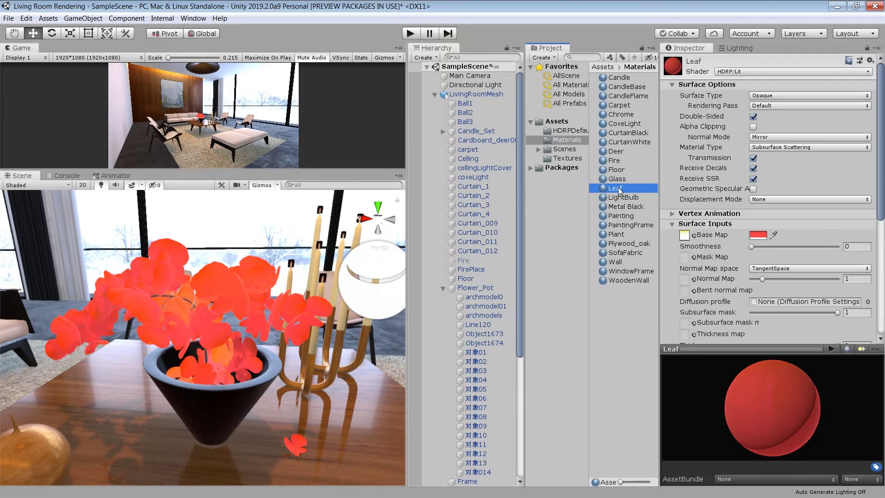
- Assign the Leaf diffusion profile to the Leaf material and set its Smoothness to about 0.388
left_click(868, 302)
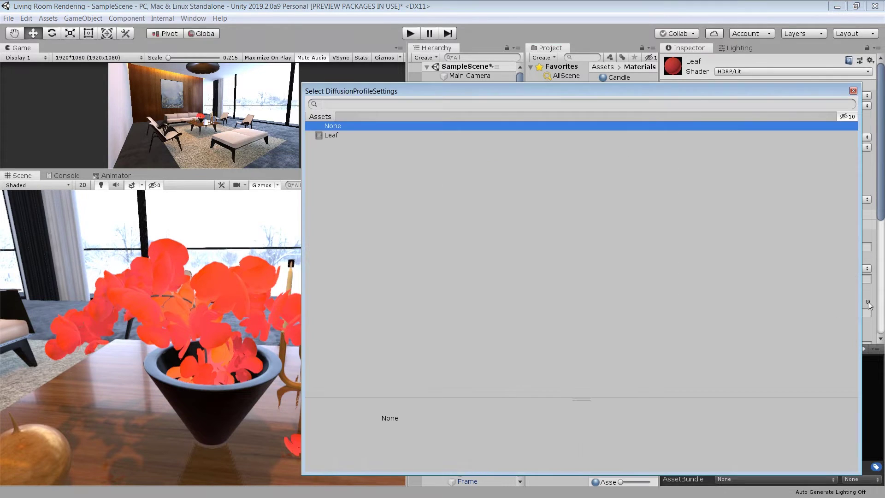
left_click(344, 136)
double_click(344, 135)
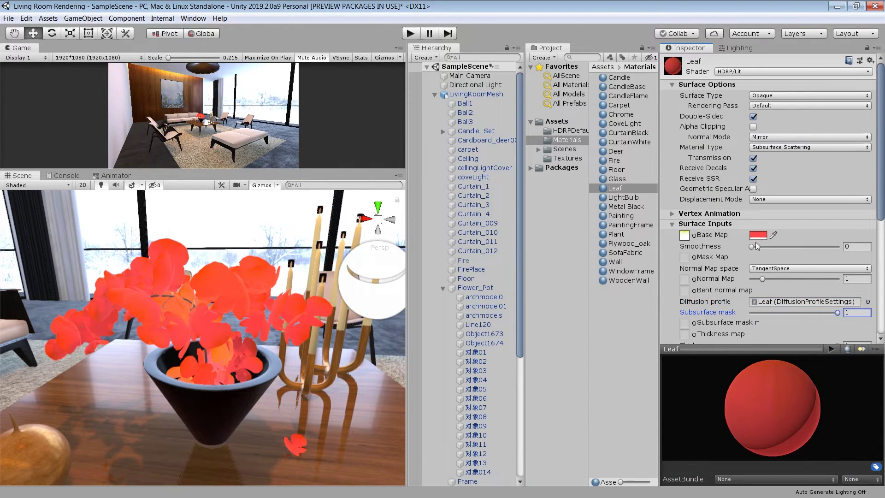
left_click_drag(755, 245, 784, 252)
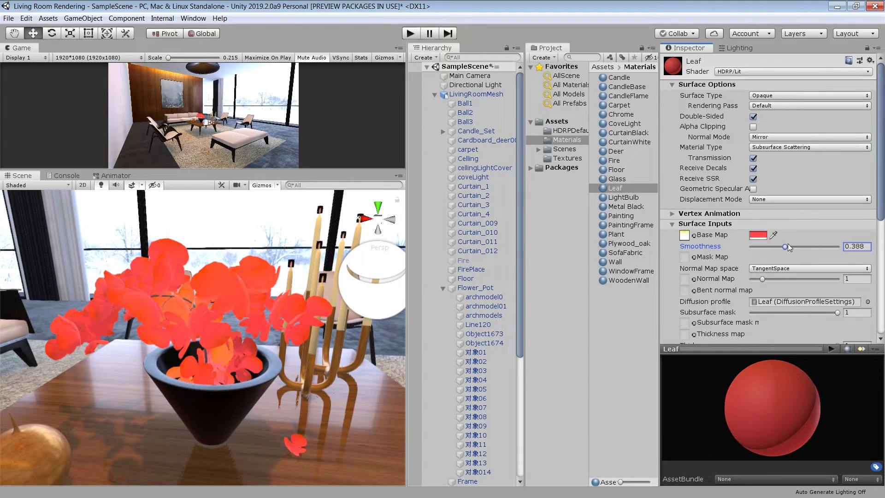
- Darken the Leaf material's base color to a deeper red
scroll(789, 248, "down", 5)
scroll(789, 248, "up", 3)
left_click(758, 197)
left_click_drag(686, 230, 696, 235)
left_click(736, 130)
- Change the Candle material's Material Type to Subsurface Scattering and choose its diffusion profile
left_click_drag(285, 300, 260, 300, "alt")
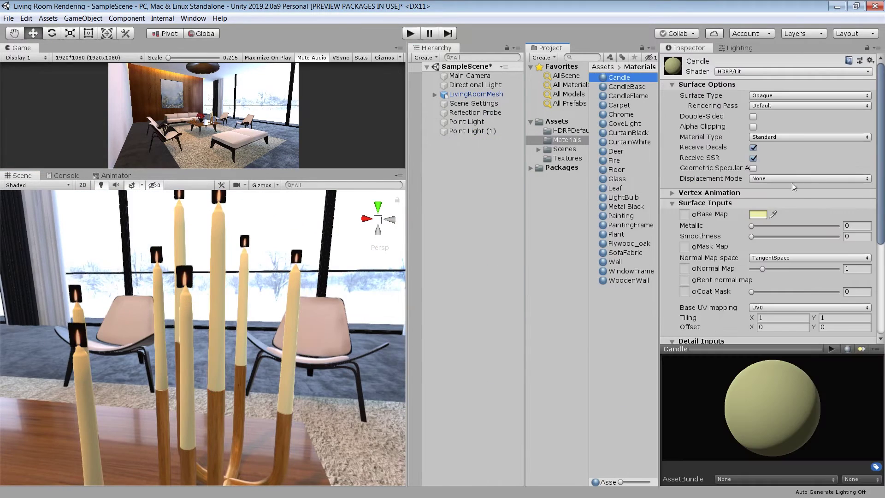
left_click(789, 137)
left_click(785, 149)
left_click(868, 291)
double_click(335, 138)
- Shift the Candle material's base color to a richer yellow and raise its Smoothness slightly
left_click(759, 225)
mouse_move(683, 209)
left_mouse_down()
mouse_move(667, 209)
mouse_move(684, 215)
left_mouse_up()
left_click_drag(707, 183, 711, 184)
left_click_drag(684, 214, 682, 212)
left_click(736, 129)
left_click_drag(751, 236, 776, 237)
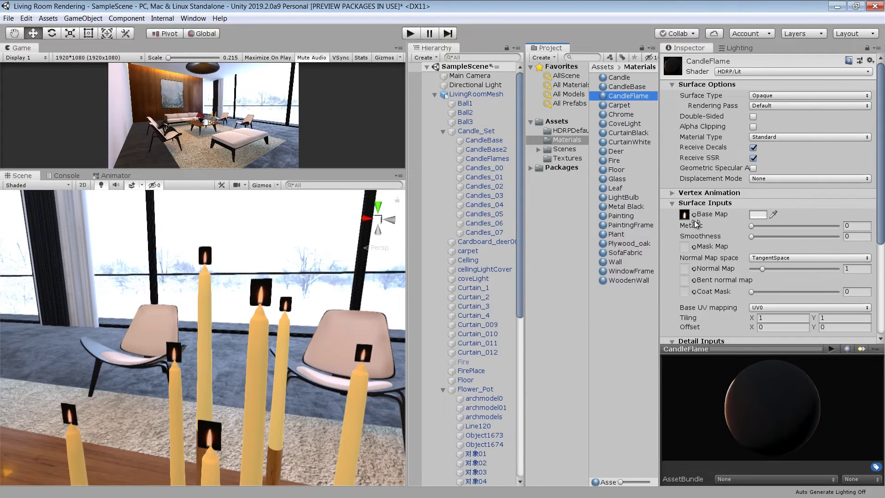
- Use the L1.psd flame texture as the CandleFlame material's base map and enable Double-Sided and Alpha Clipping
left_click(695, 224)
left_click(810, 258)
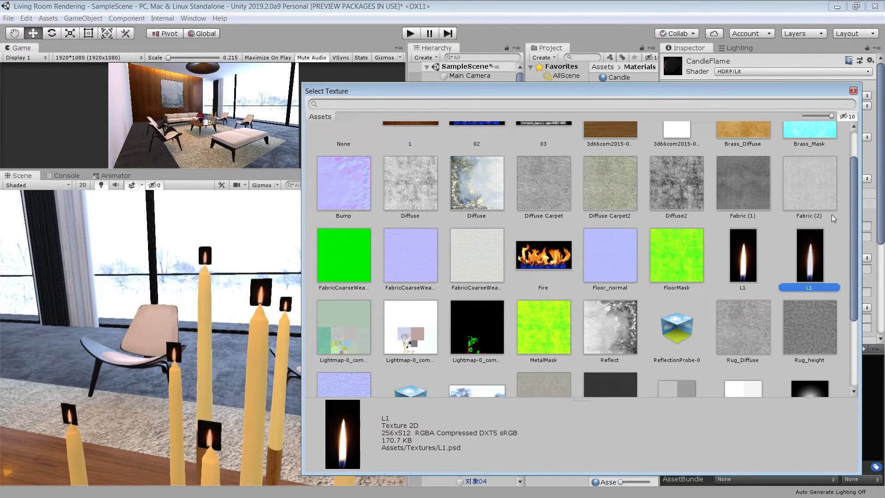
left_click(854, 91)
left_click(686, 214)
left_click(607, 281)
left_click(815, 350)
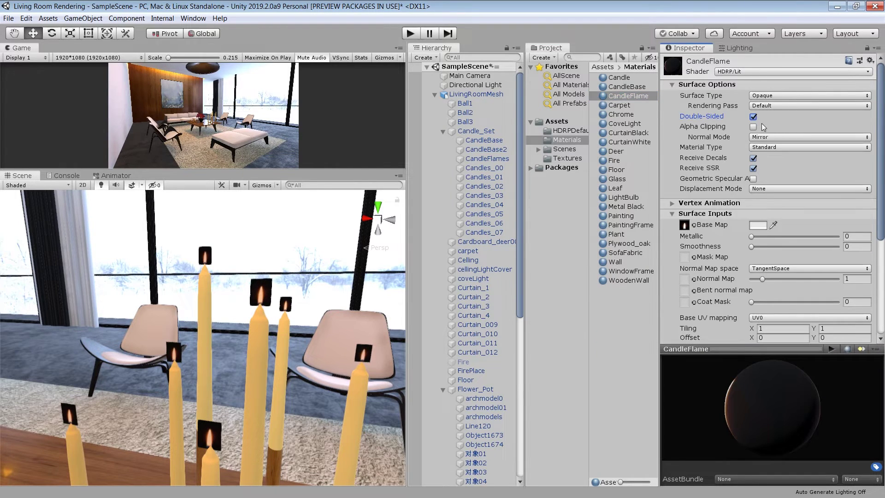
left_click(753, 127)
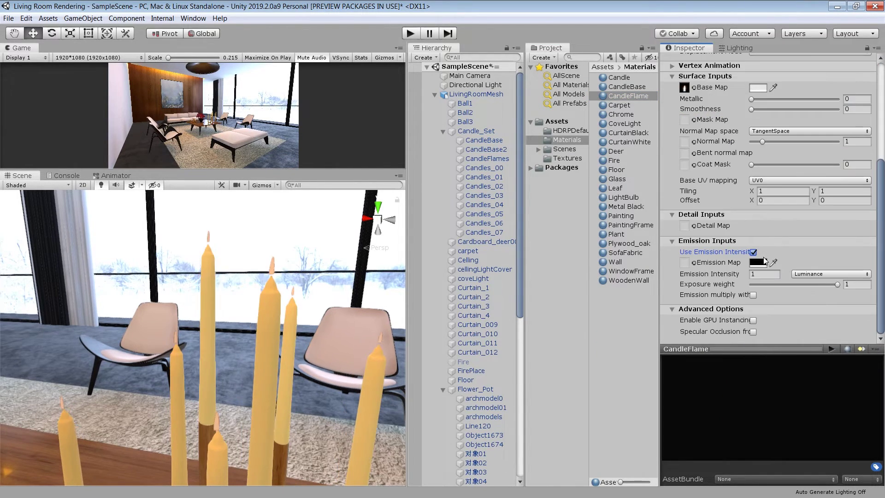
- Give the CandleFlame material an orange emission color and enable its Emission with Baked global illumination
left_click(760, 263)
left_click(708, 181)
left_click(699, 199)
left_click(718, 192)
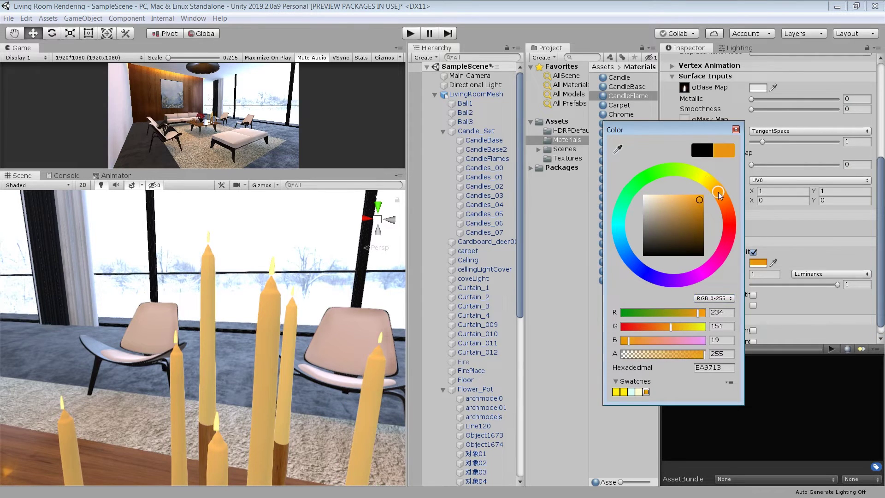
left_click(753, 305)
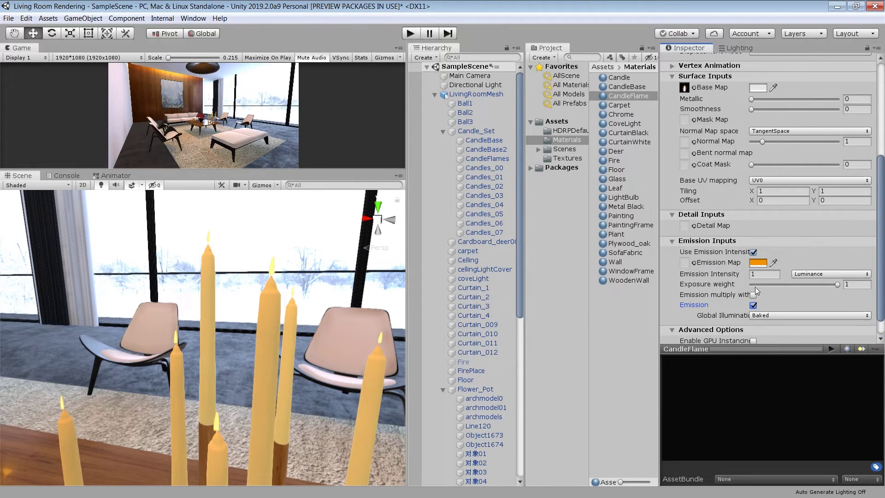
- Check the CurtainBlack material's base color and base map, and change its Material Type to Subsurface Scattering
mouse_move(259, 302)
left_mouse_down("alt")
mouse_move(263, 331)
mouse_move(263, 312)
mouse_move(273, 311)
left_mouse_up("alt")
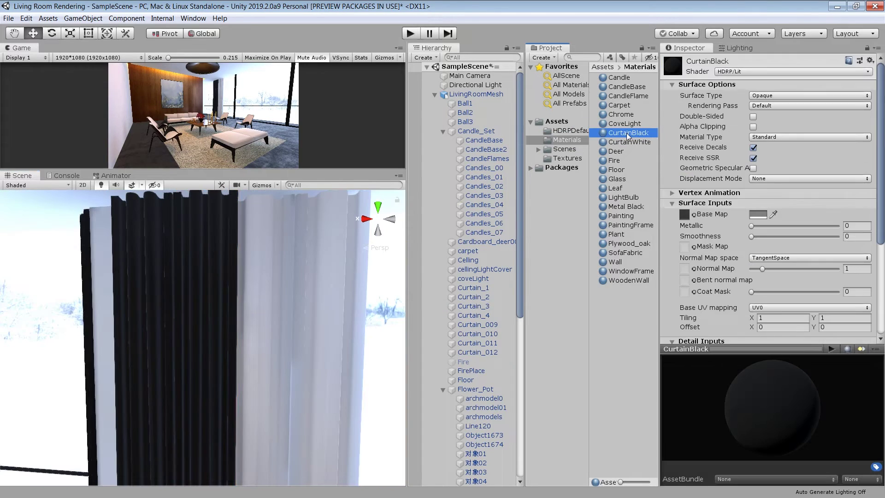
left_click(758, 214)
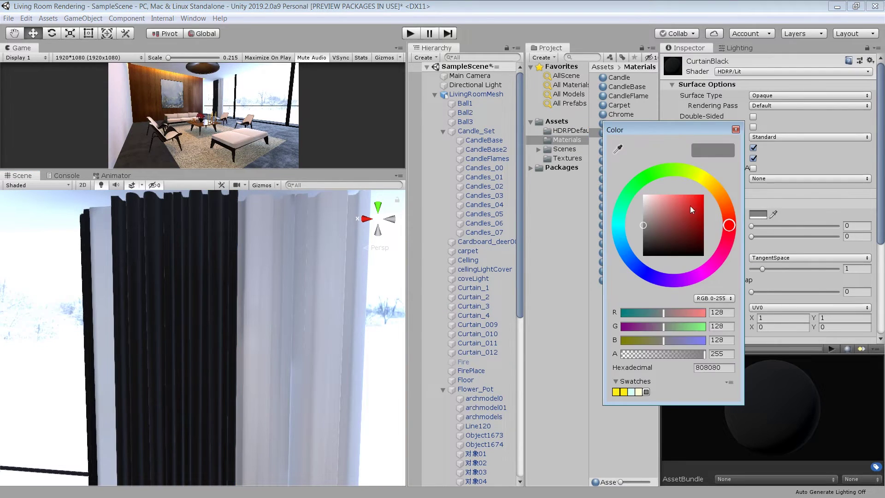
left_click(685, 214)
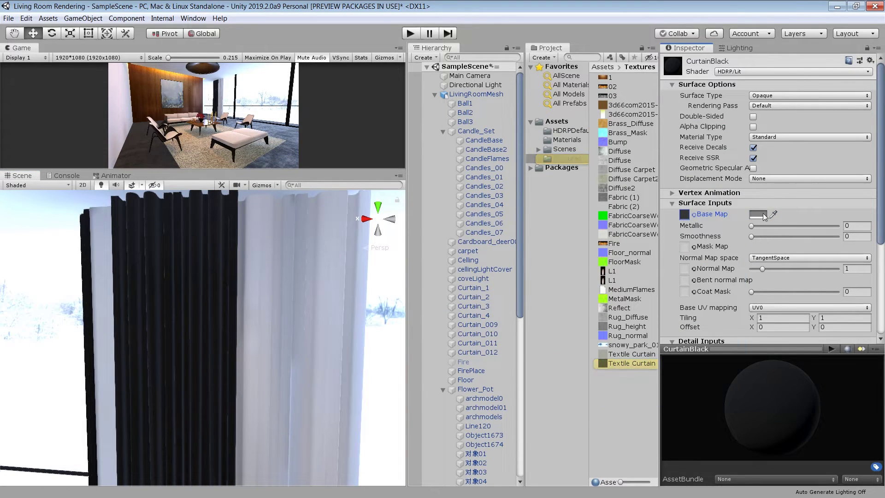
left_click(771, 138)
left_click(780, 149)
- Compare CurtainBlack as Standard and Subsurface Scattering, keep Subsurface Scattering and choose a diffusion profile
left_click_drag(201, 269, 244, 305, "alt")
left_click(775, 137)
left_click(780, 160)
left_click(786, 137)
left_click(786, 150)
left_click(868, 292)
left_click(466, 138)
left_click(854, 91)
- Change the CurtainWhite material's Material Type to Subsurface Scattering and choose its diffusion profile
left_click(254, 305)
left_click(776, 184)
left_click(628, 142)
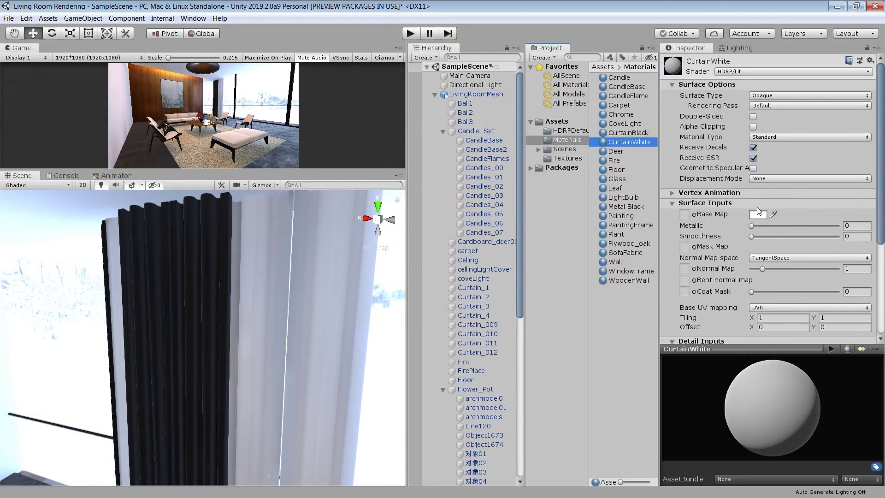
left_click(777, 138)
left_click(784, 148)
left_click_drag(184, 295, 267, 289, "alt")
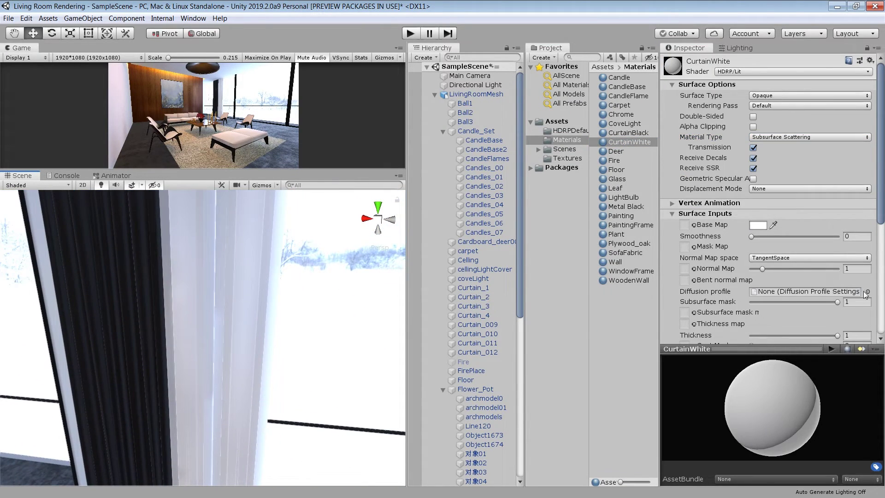
left_click(868, 292)
left_click(339, 135)
double_click(340, 138)
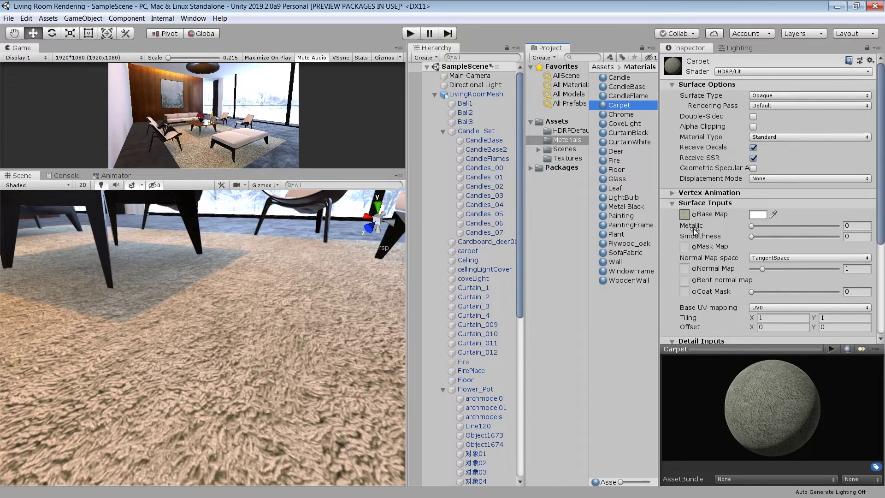
- Replace the Carpet material's base map with a gray rug texture and set its Displacement Mode to Pixel displacement
left_click(567, 158)
left_click(684, 215)
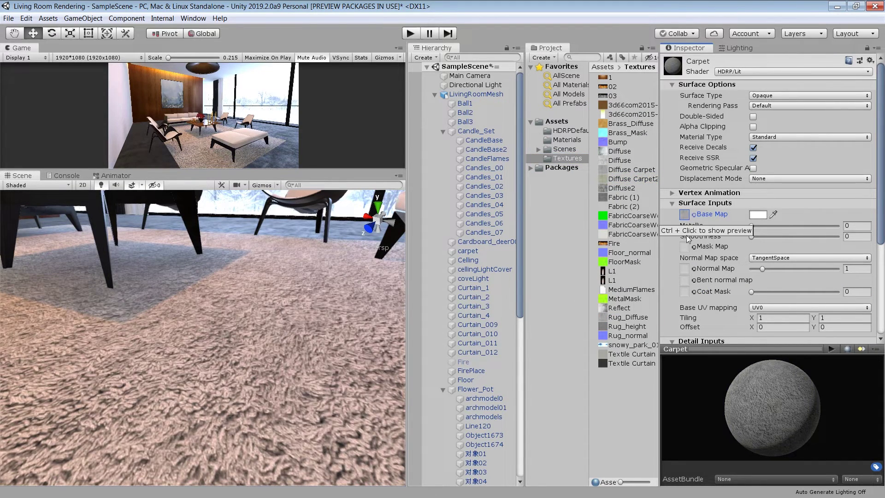
left_click_drag(629, 328, 650, 321)
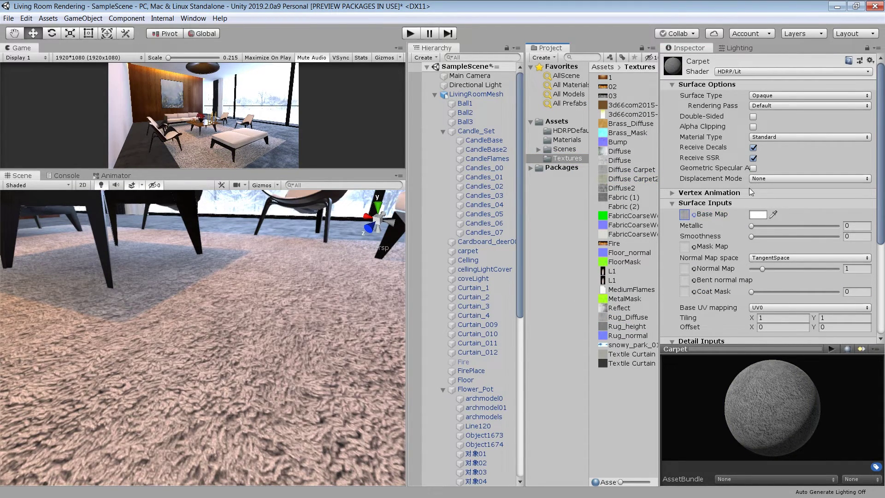
left_click(761, 179)
left_click(775, 215)
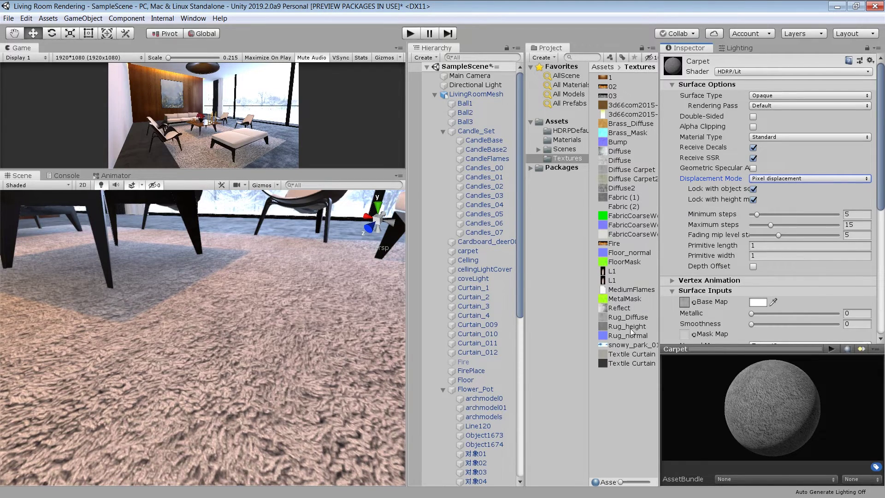
- Assign the Rug_normal and Rug_height textures to the Carpet material's normal and height maps and adjust the height amplitude
left_click_drag(628, 328, 704, 244)
scroll(707, 330, "down", 5)
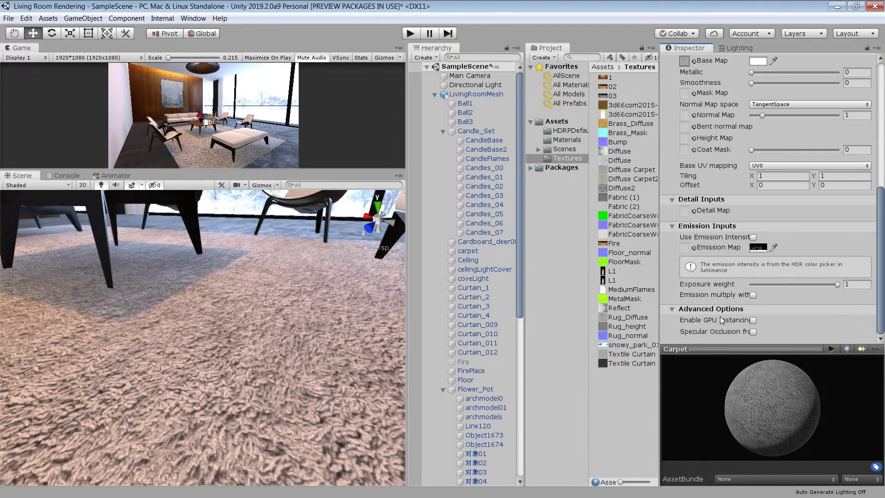
left_click_drag(629, 331, 691, 225)
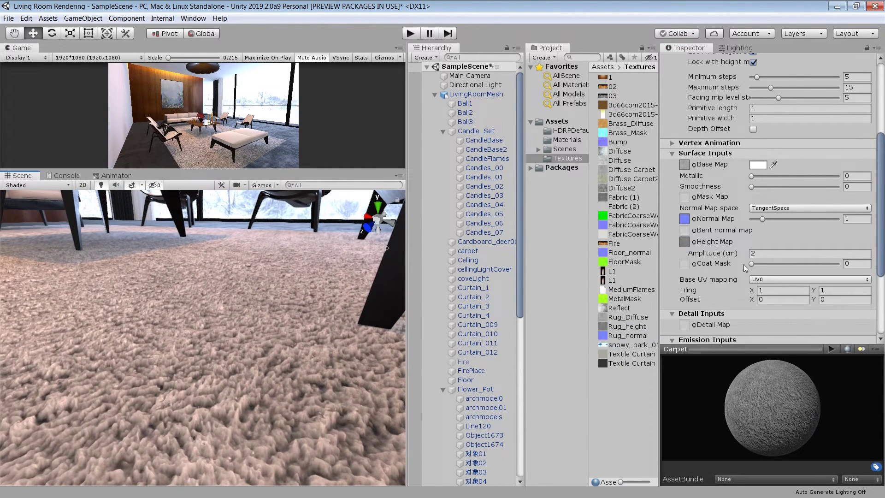
left_click_drag(722, 254, 740, 255)
key("shift+space")
left_click_drag(479, 258, 504, 317, "alt")
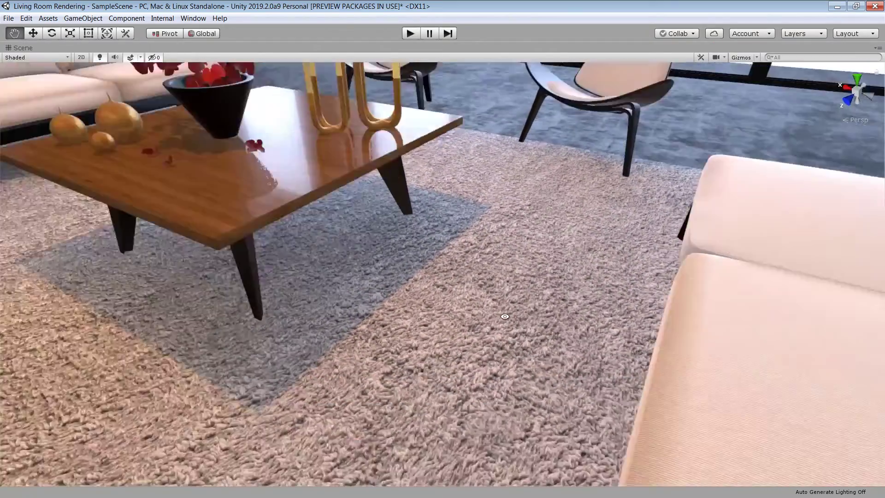
right_click_drag(505, 317, 455, 300, "alt")
left_click_drag(455, 300, 431, 266, "alt")
right_click_drag(432, 266, 439, 284, "alt")
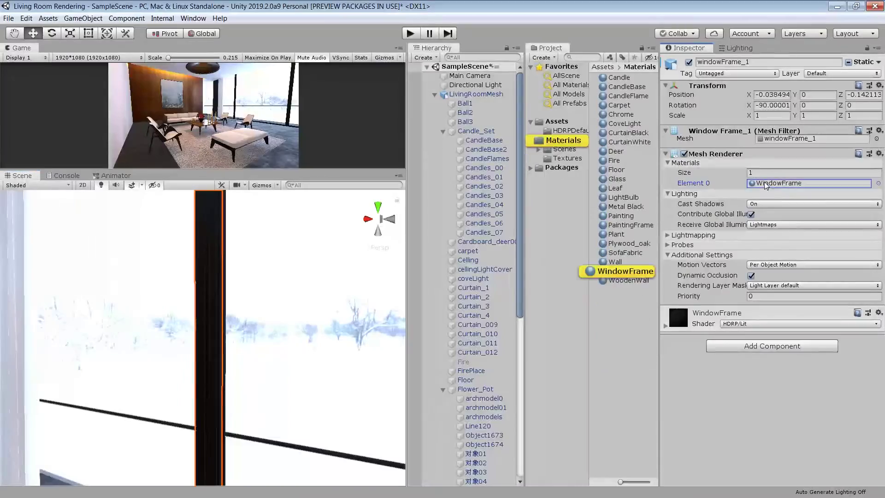
- Set the WindowFrame material's Metallic to about 0.053 and Smoothness to about 0.612, and adjust its near-black base color
left_click(629, 271)
left_click(756, 226)
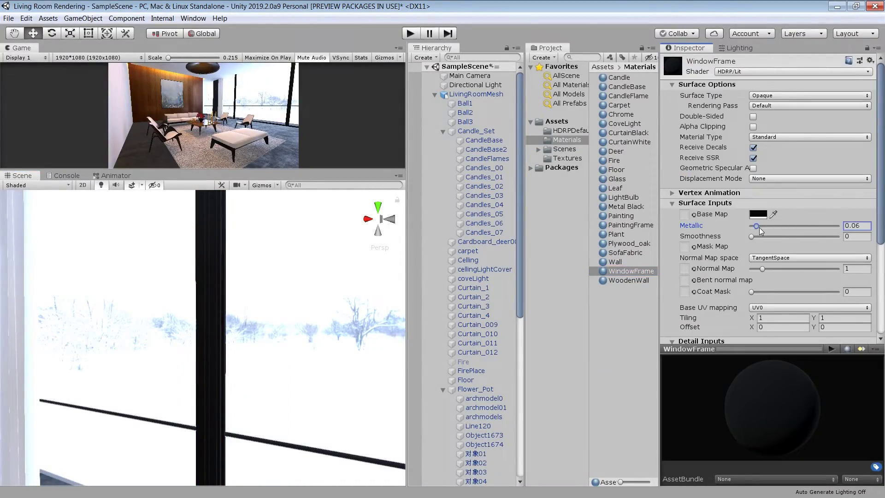
left_click_drag(756, 236, 806, 239)
left_click(760, 214)
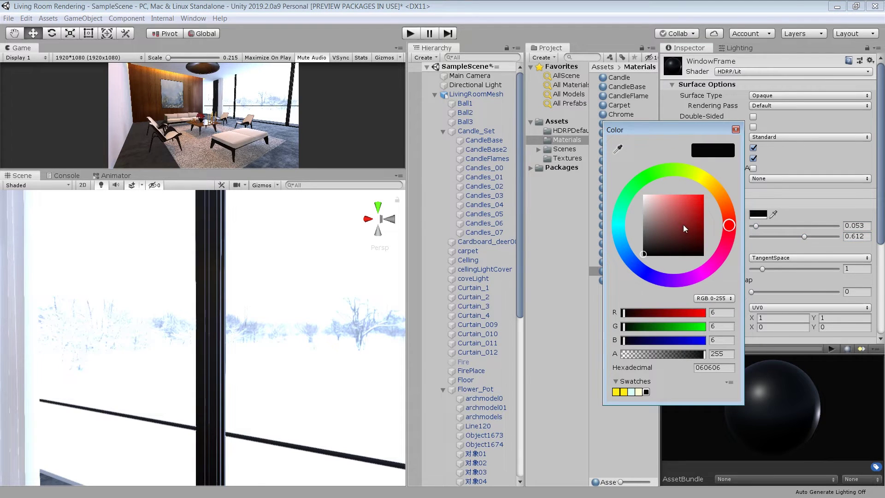
mouse_move(647, 253)
left_mouse_down()
mouse_move(641, 242)
mouse_move(641, 251)
left_mouse_up()
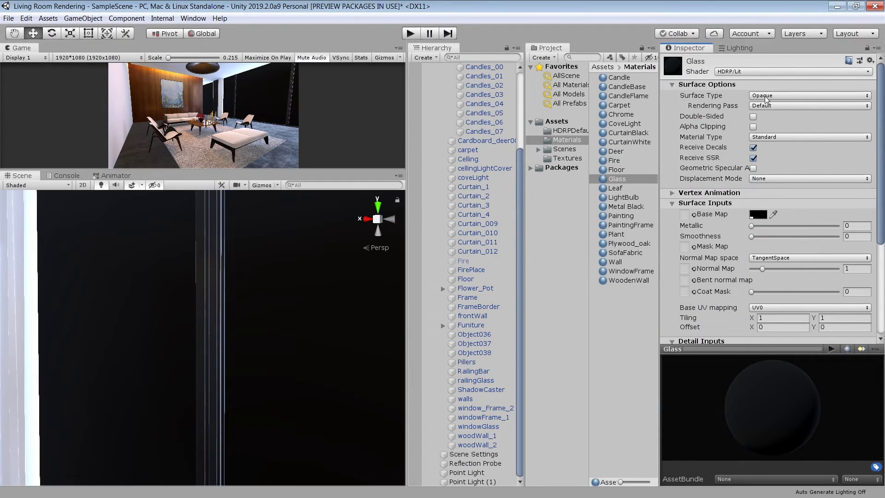
- Set the Glass material's Surface Type to Transparent and adjust the opacity of its black base color
left_click(765, 97)
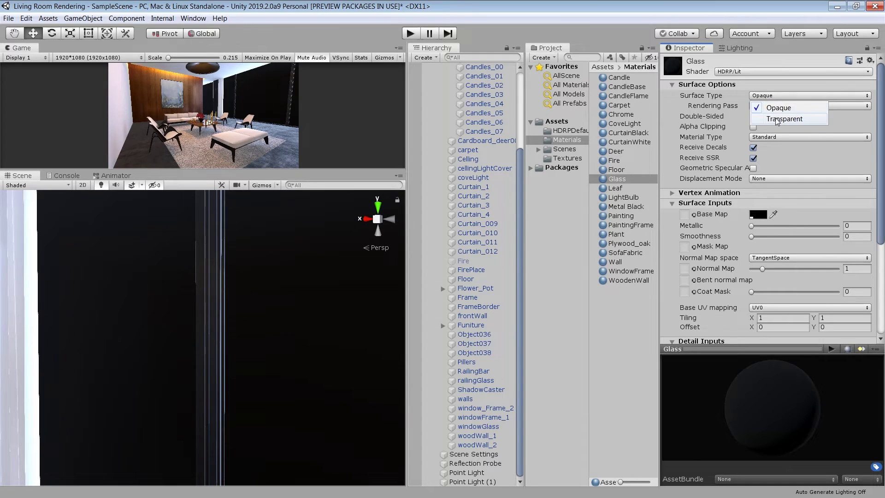
left_click(777, 118)
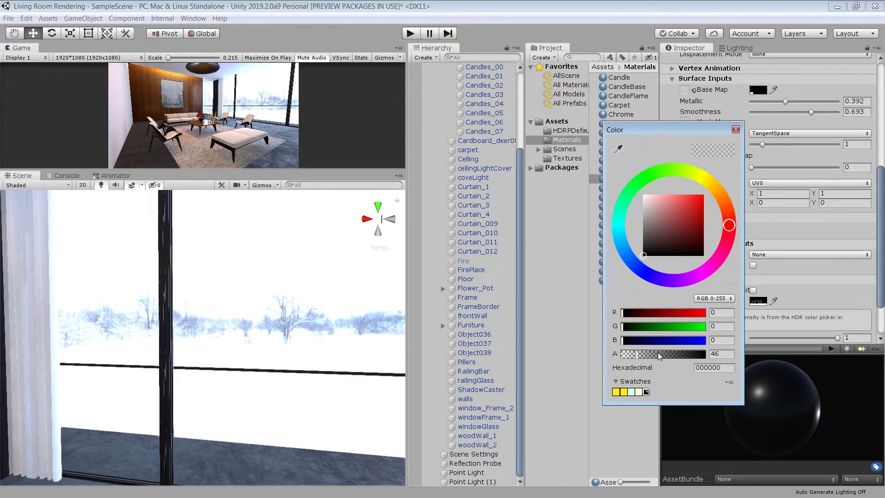
left_click_drag(659, 355, 683, 358)
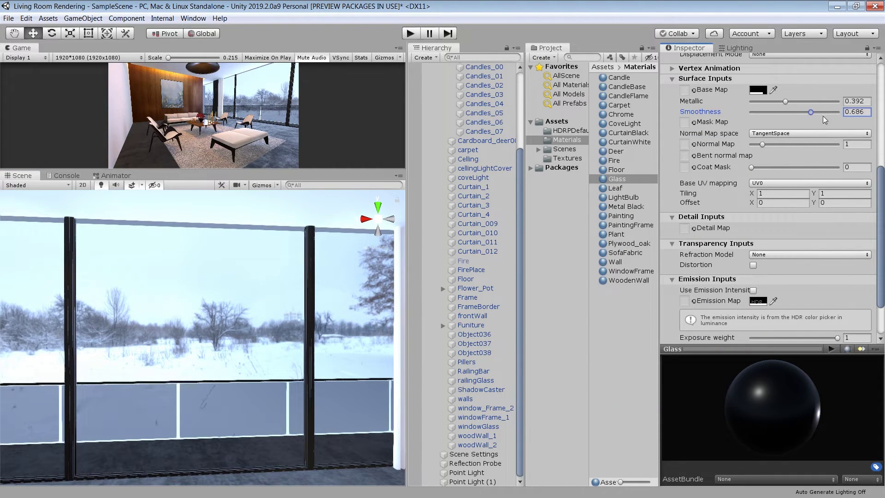
- Set the Glass material's Smoothness to 1, lower its Metallic, and review the windows across the room
left_click_drag(823, 116, 839, 118)
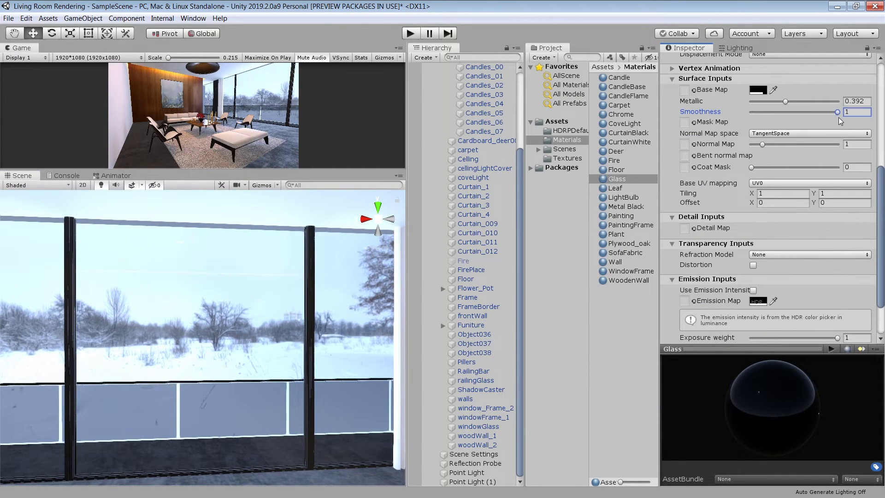
left_click_drag(785, 102, 760, 102)
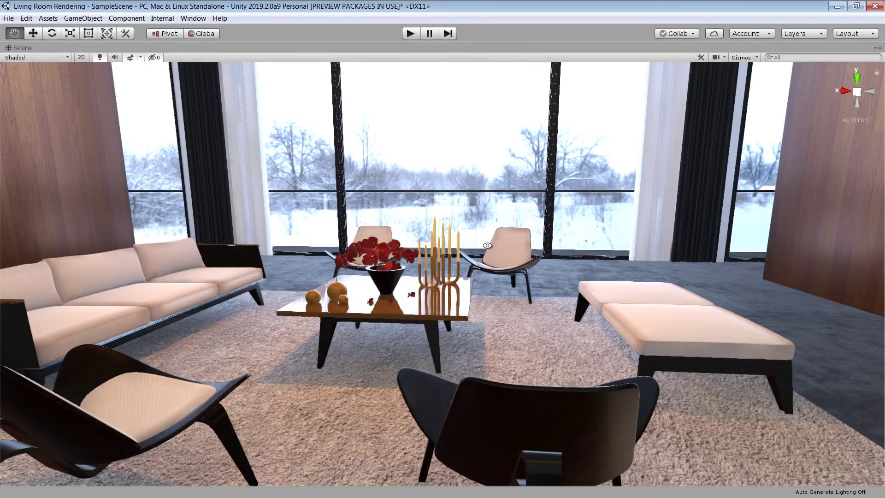
left_click_drag(487, 245, 469, 250, "alt")
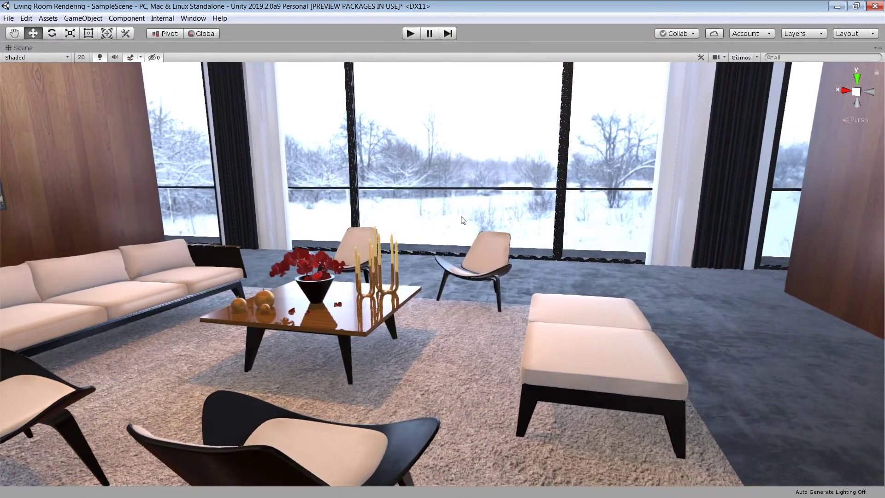
middle_click_drag(463, 219, 473, 276)
left_click_drag(473, 276, 474, 240, "alt")
mouse_move(474, 240)
right_mouse_down()
mouse_move(479, 248)
mouse_move(383, 227)
mouse_move(484, 248)
mouse_move(433, 231)
right_mouse_up()
scroll(470, 236, "down", 2)
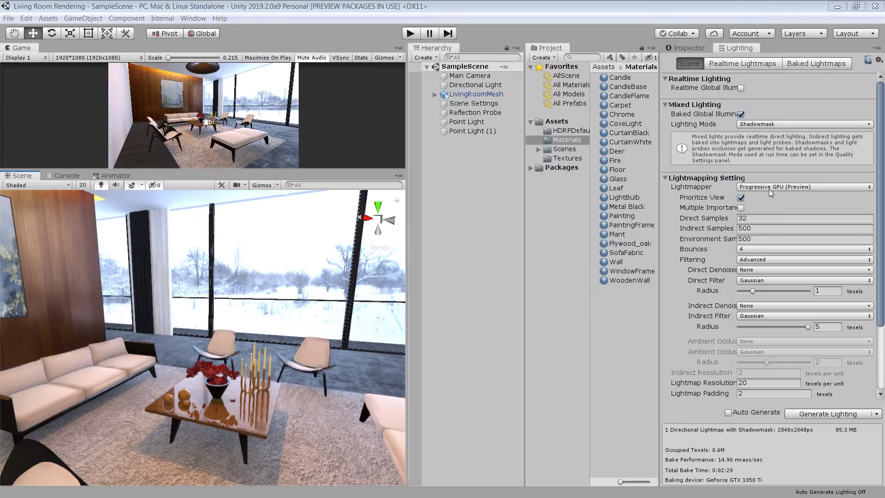
- Set the lightmapper's Direct Samples to 256, Indirect Samples to 1000 and Environment Samples to 1000
left_click(765, 217)
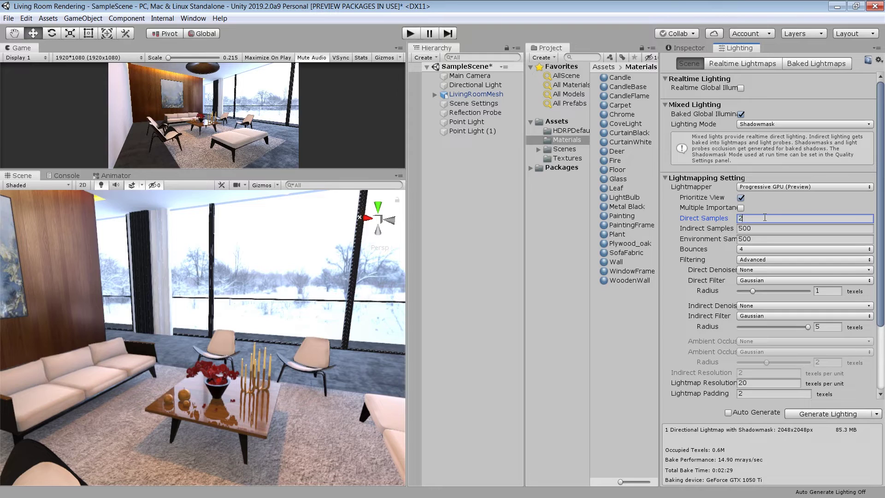
key("Tab")
type("10")
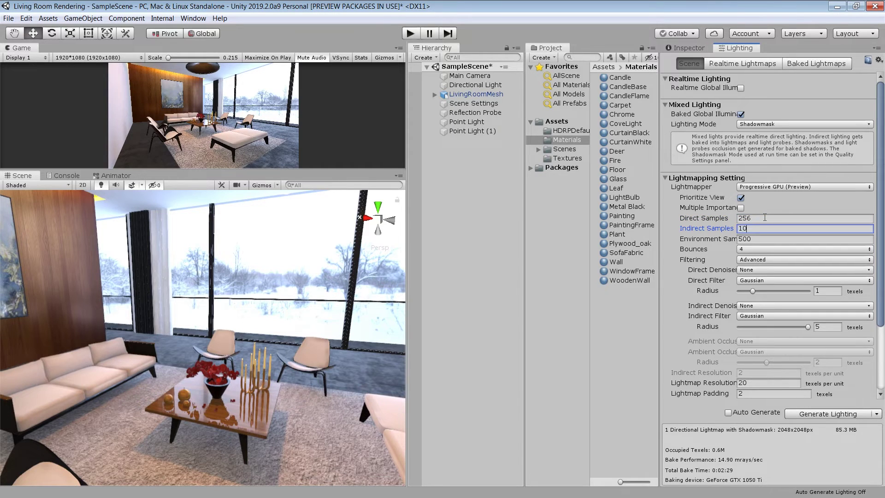
type("00")
key("Tab")
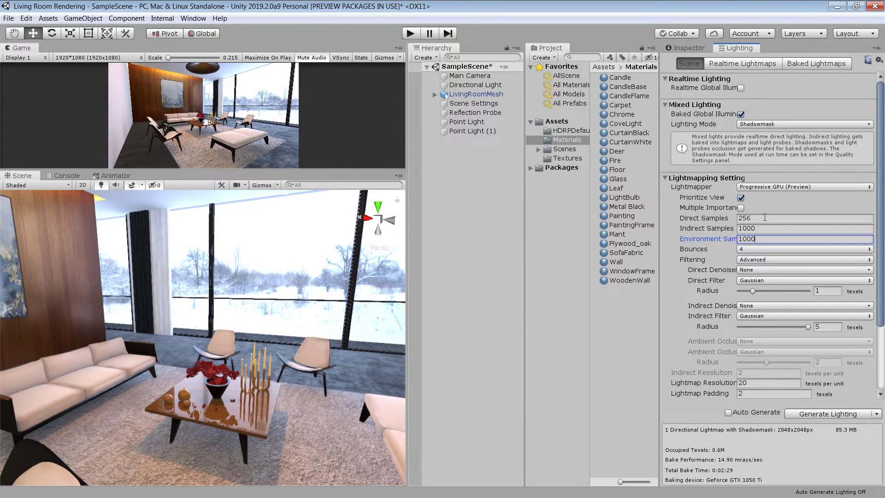
- Set both the direct and indirect lightmap denoisers to OpenImageDenoise
left_click(760, 271)
left_click(765, 288)
left_click(762, 306)
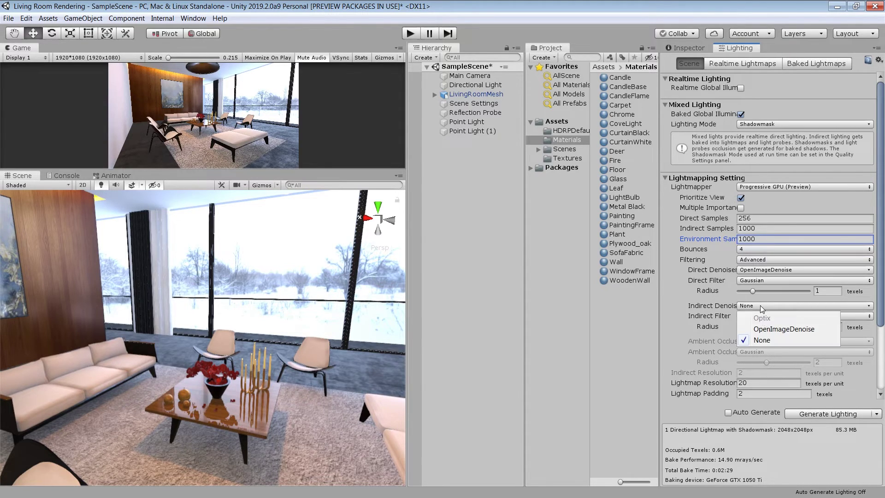
left_click(769, 329)
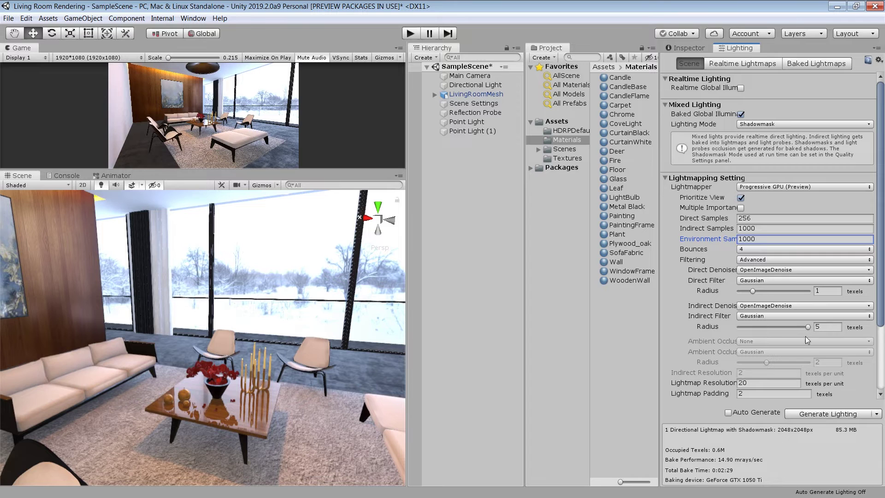
- Set the direct filter radius to 2 texels and the Lightmap Resolution to 40 texels per unit
left_click(766, 293)
left_click_drag(880, 284, 877, 355)
left_click(753, 297)
type("4")
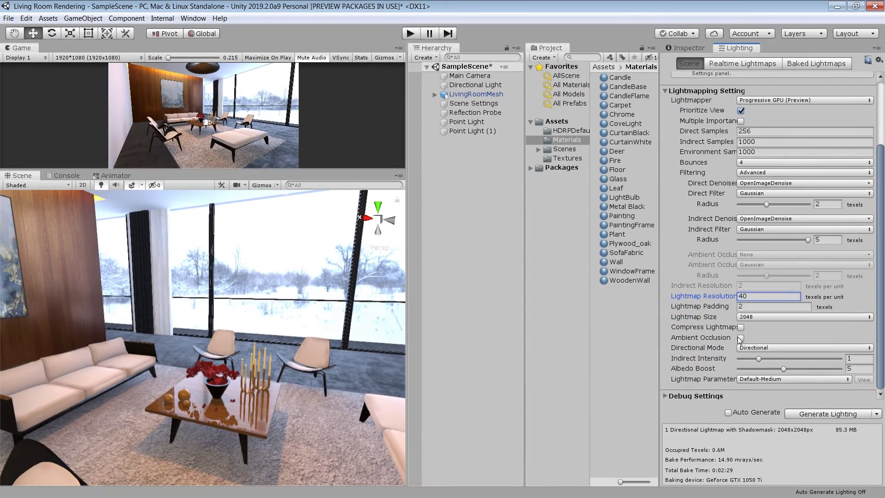
- Enable baked Ambient Occlusion and choose Default-Medium as the lightmap parameters
left_click(557, 439)
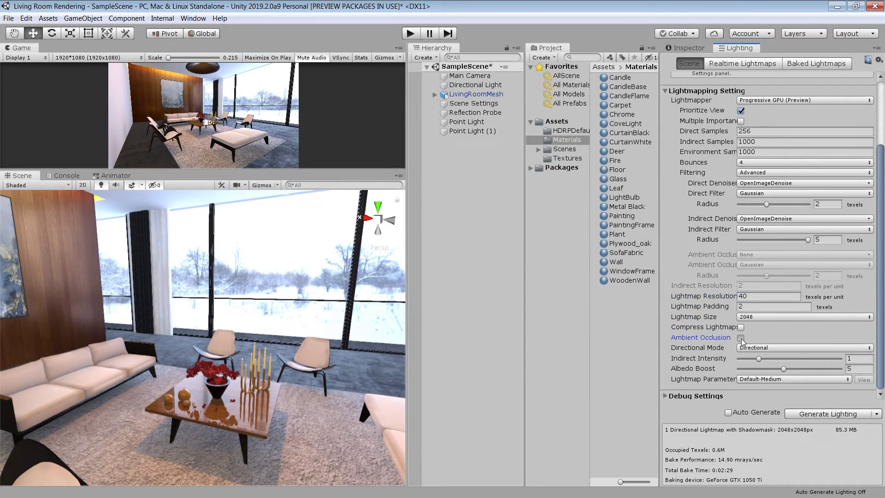
left_click_drag(881, 337, 878, 375)
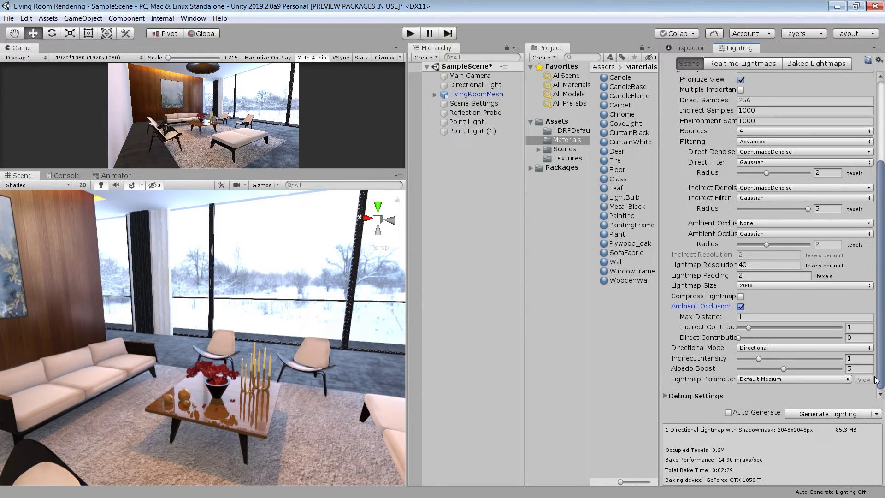
left_click(830, 379)
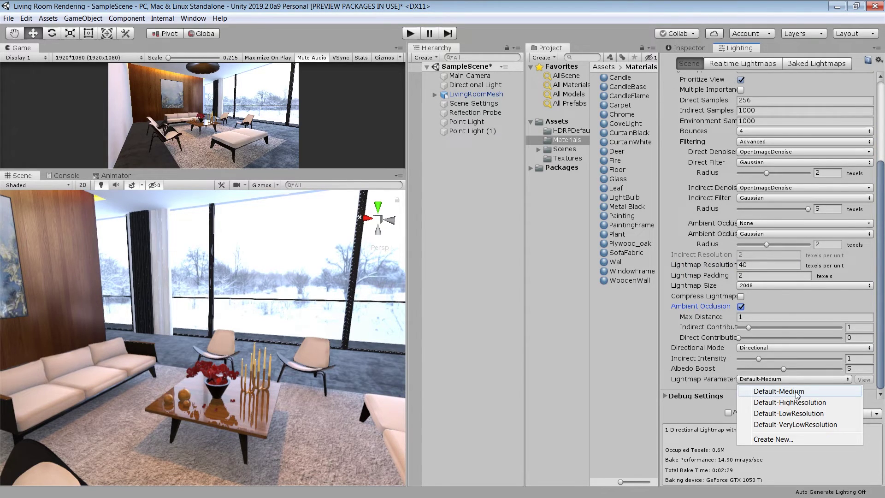
left_click(797, 393)
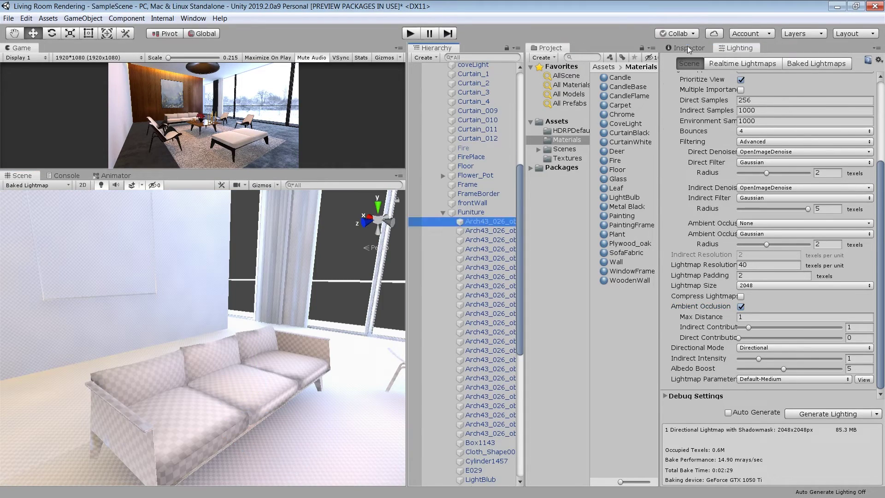
- Adjust Scale In Lightmap for the furniture, candle base and tabletop objects, using 3 for the balls and 4 for the flower leaf
left_click(479, 332, "shift")
right_click_drag(261, 323, 253, 302)
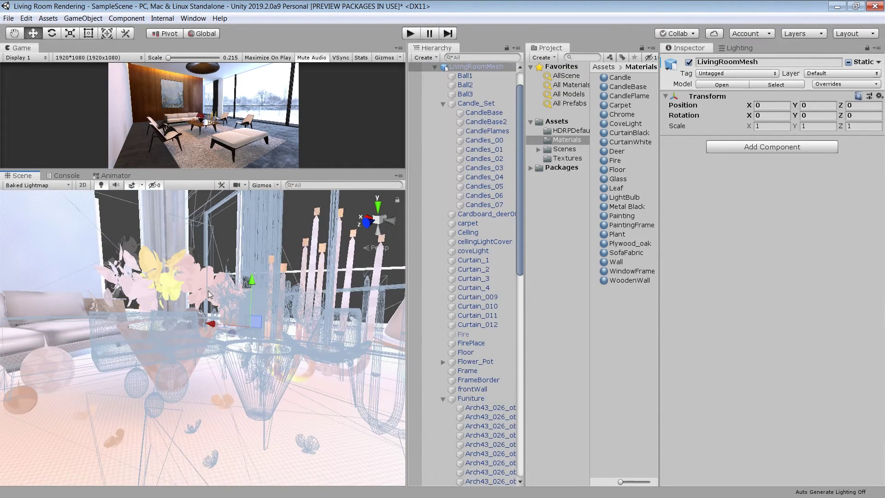
scroll(301, 299, "down", 5)
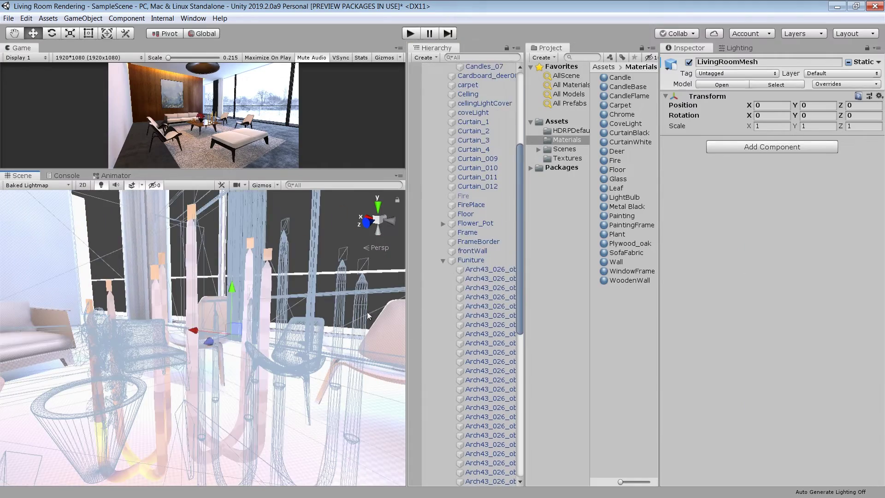
left_click(759, 245)
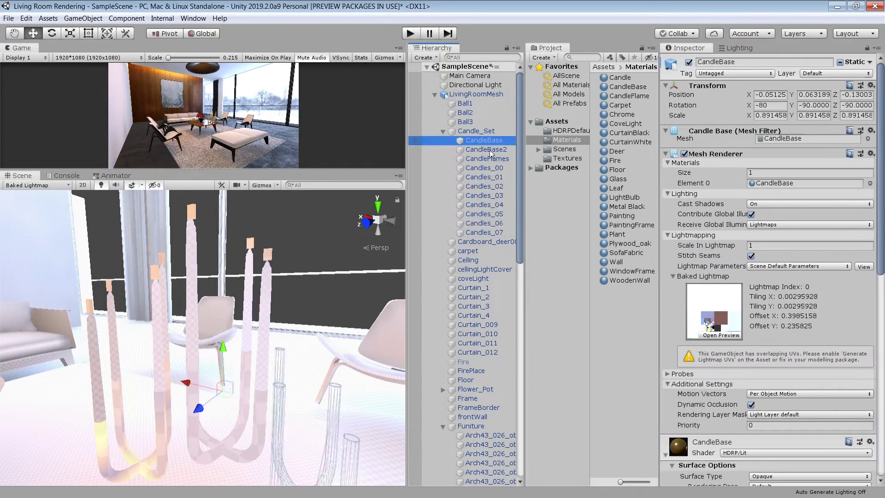
left_click(465, 103)
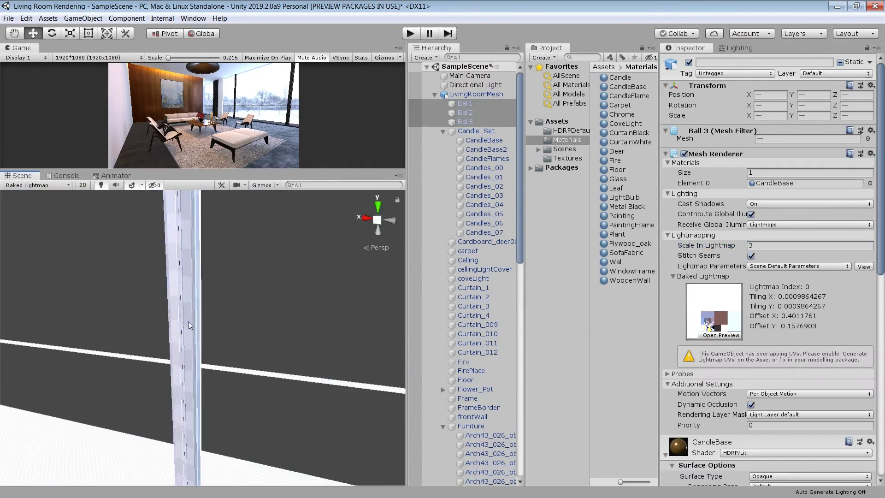
left_click(769, 246)
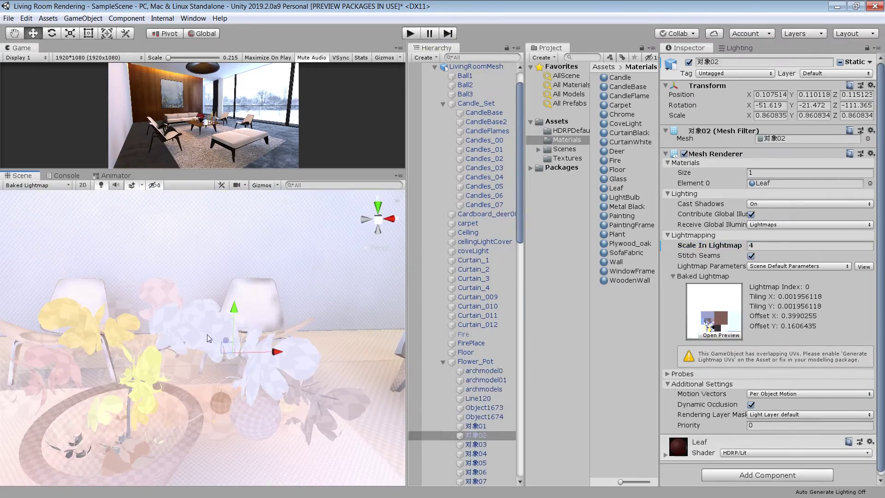
- Display the scene in Baked Lightmap mode to check texel density around the room, and return to Shaded mode
left_click(37, 185)
left_click(41, 253)
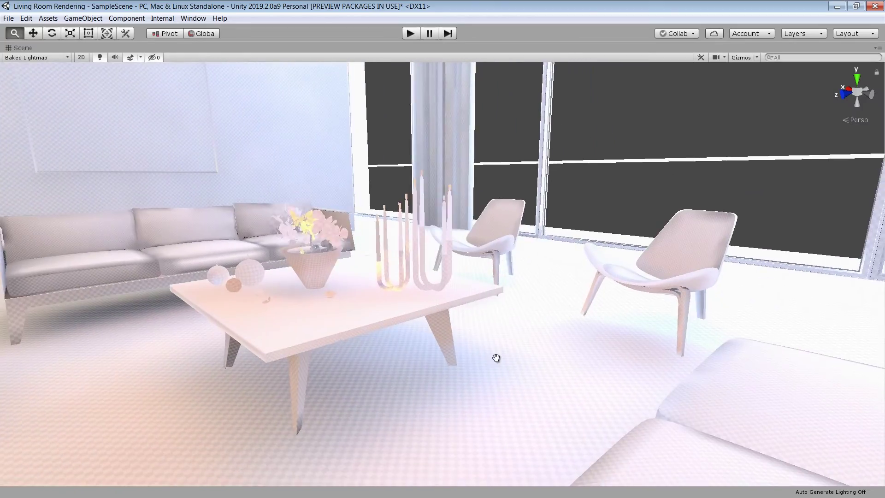
mouse_move(494, 357)
right_mouse_down()
mouse_move(468, 302)
mouse_move(584, 323)
mouse_move(385, 250)
mouse_move(134, 130)
right_mouse_up()
left_click(44, 59)
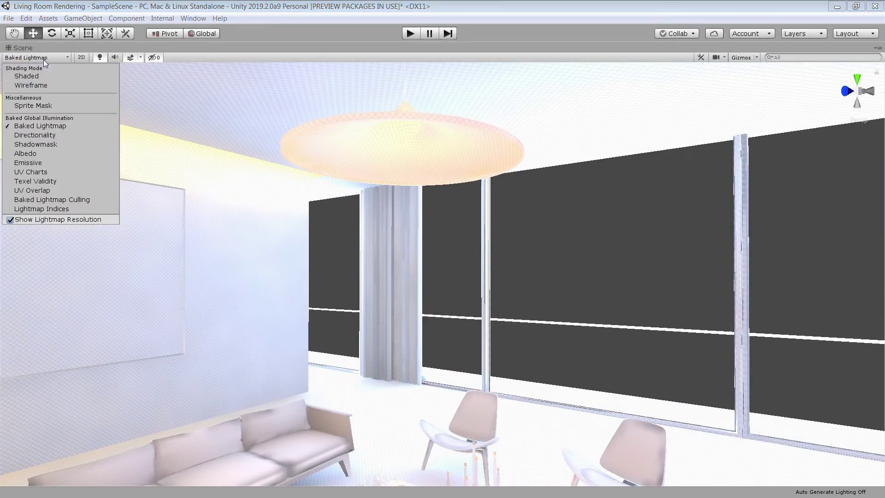
left_click(29, 75)
mouse_move(434, 305)
right_mouse_down()
mouse_move(448, 275)
mouse_move(339, 326)
right_mouse_up()
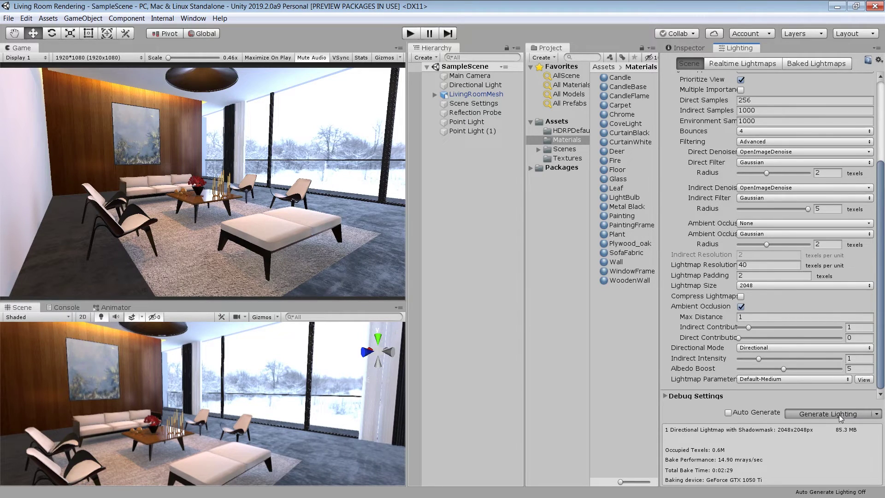
- Generate the scene's lighting with the current bake settings and review the lit living room
left_click(839, 414)
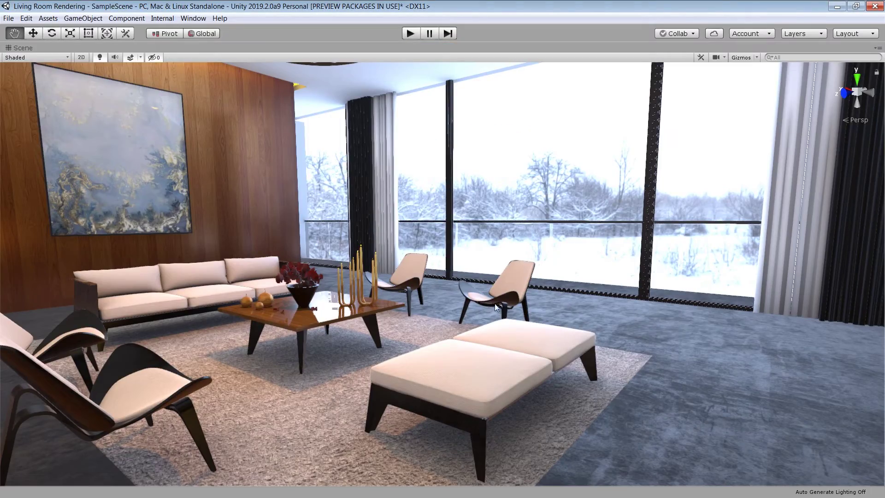
left_click_drag(495, 308, 468, 303, "alt")
middle_click_drag(467, 303, 496, 295)
left_click_drag(496, 295, 756, 277, "alt")
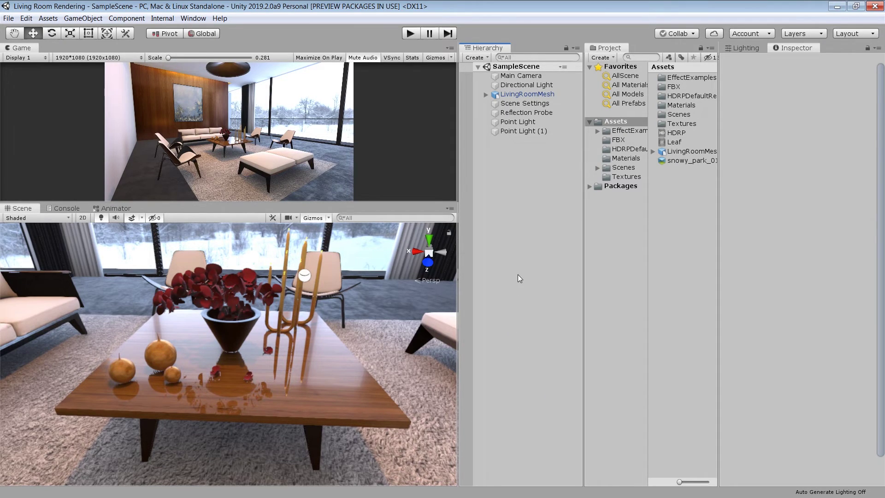
- Add a Planar Reflection Probe light object to the scene
right_click(510, 247)
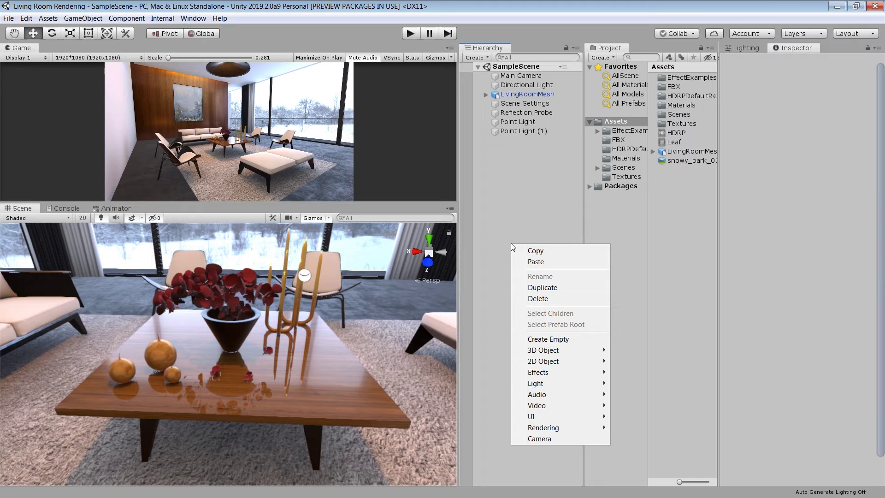
mouse_move(556, 384)
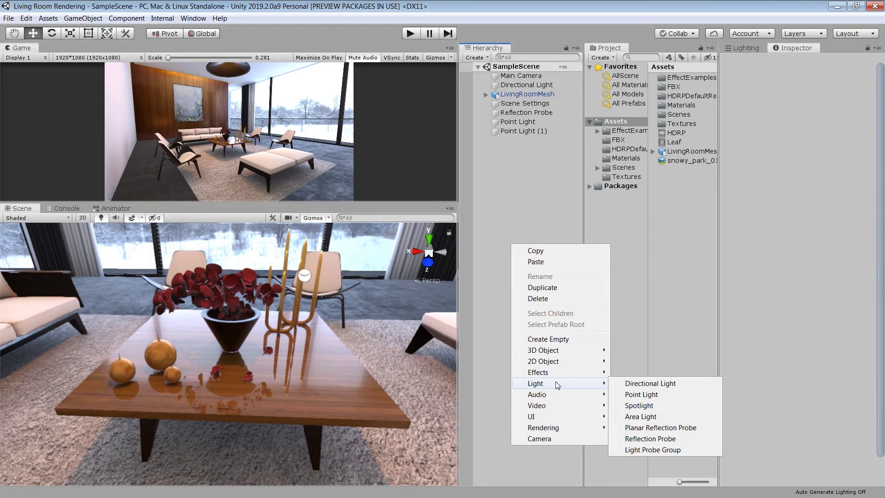
left_click(648, 429)
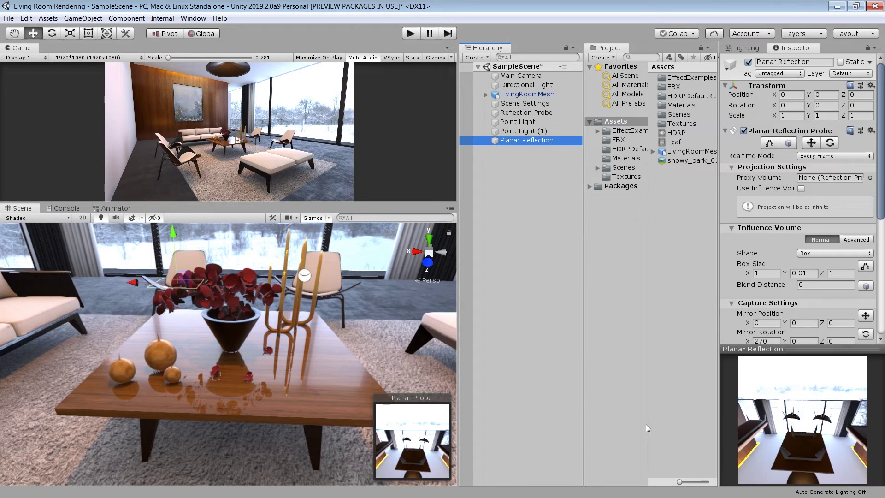
- Place the planar probe at the coffee table's surface and fit its influence box to 1.2 by 0.02 by 1.24
left_click(428, 250)
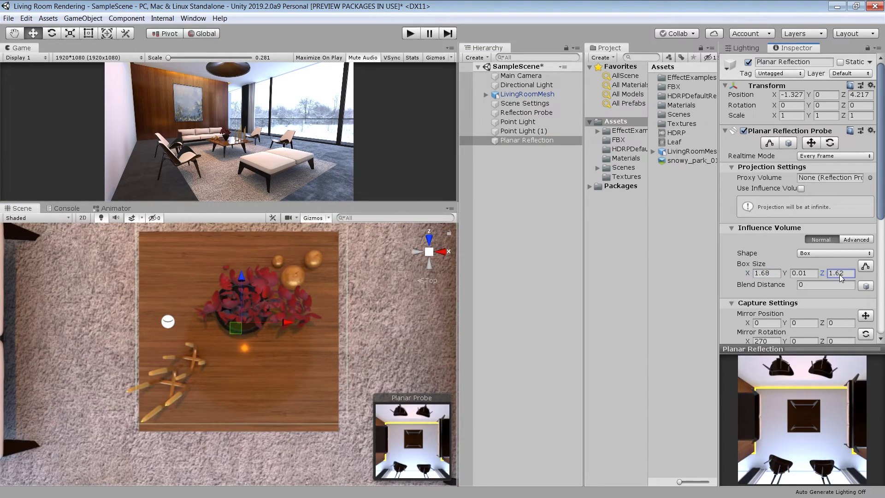
left_click_drag(332, 277, 332, 381, "alt")
left_click_drag(750, 274, 722, 281)
left_click_drag(823, 275, 798, 278)
left_click(797, 274)
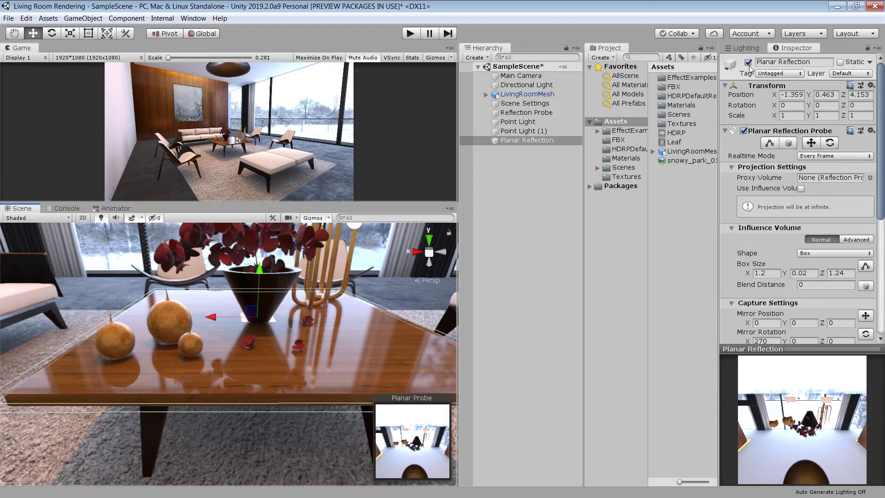
- Toggle the planar reflection probe off and on, and examine the tabletop reflections from several angles
left_click(748, 64)
left_click(749, 64)
left_click(748, 64)
left_click(748, 63)
left_click(478, 263)
left_click_drag(355, 308, 347, 309, "alt")
scroll(352, 293, "down", 5)
middle_click_drag(353, 290, 306, 310)
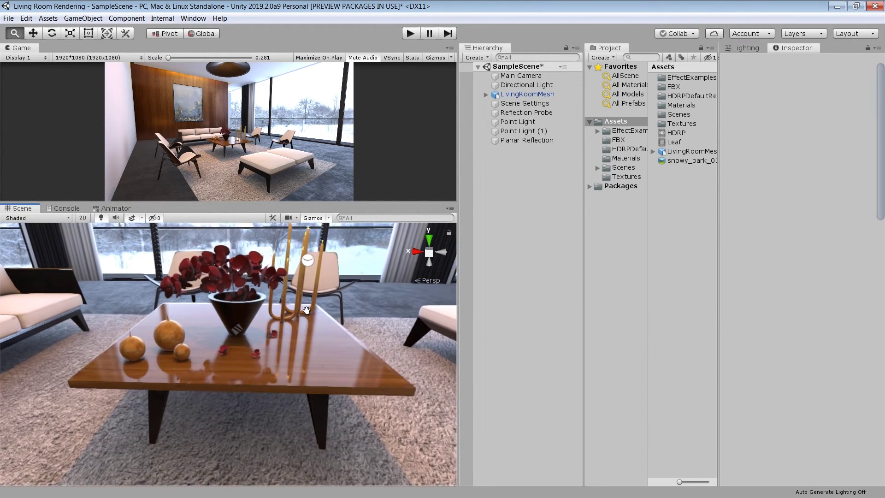
right_click_drag(307, 309, 298, 303, "alt")
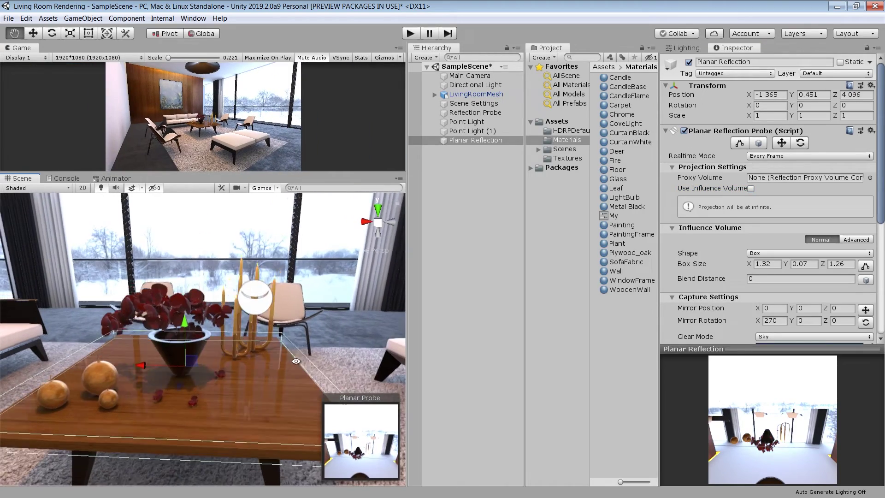
left_click_drag(297, 361, 332, 306, "alt")
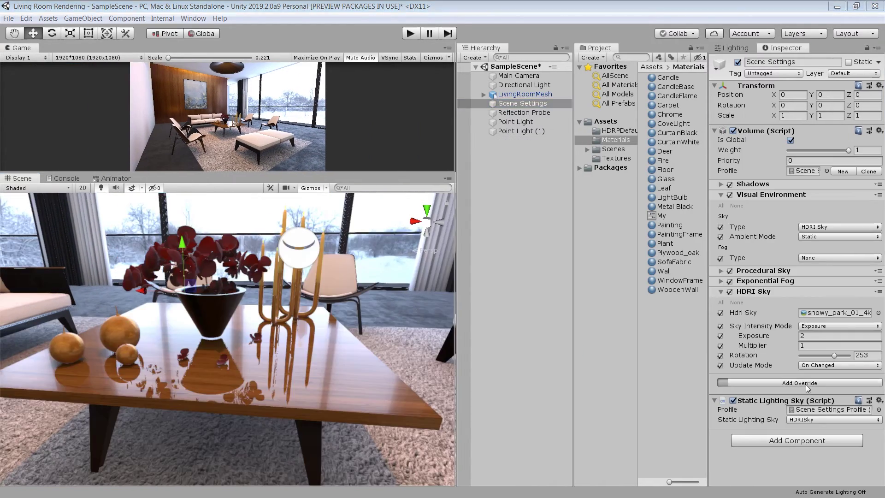
- Add a Screen Space Reflection override to Scene Settings with 128 maximum ray steps and a Screen Edge Fade Distance of 0.04
left_click(808, 383)
left_click(670, 385)
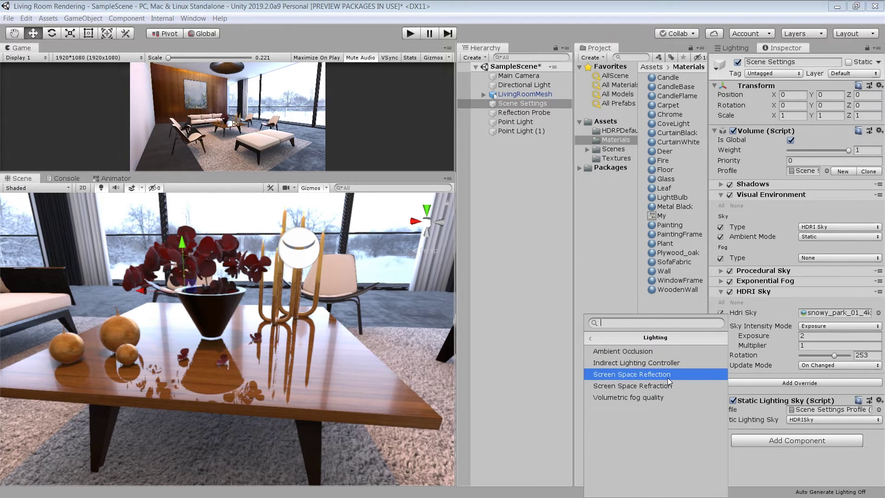
left_click(668, 378)
scroll(735, 364, "down", 3)
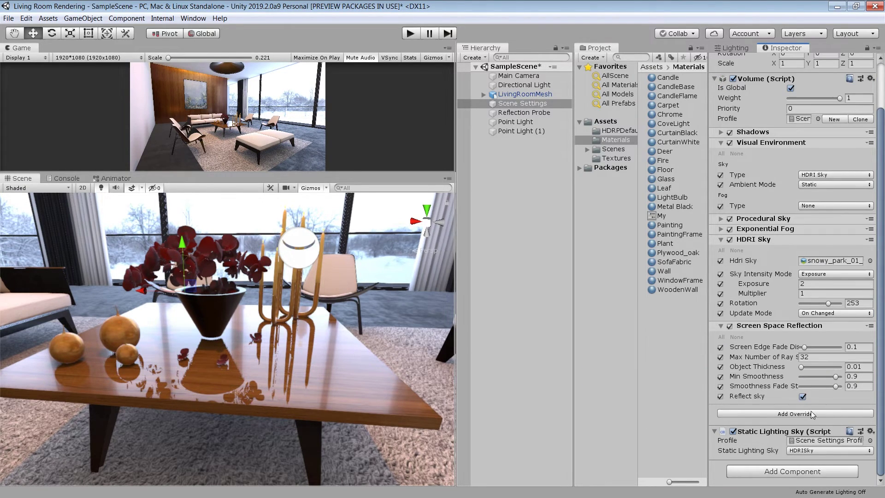
left_click_drag(767, 360, 782, 359)
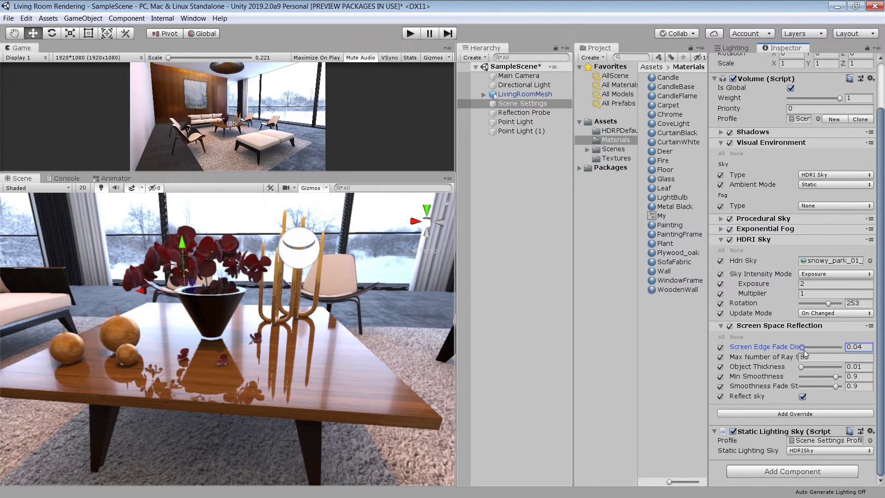
left_click_drag(778, 347, 823, 350)
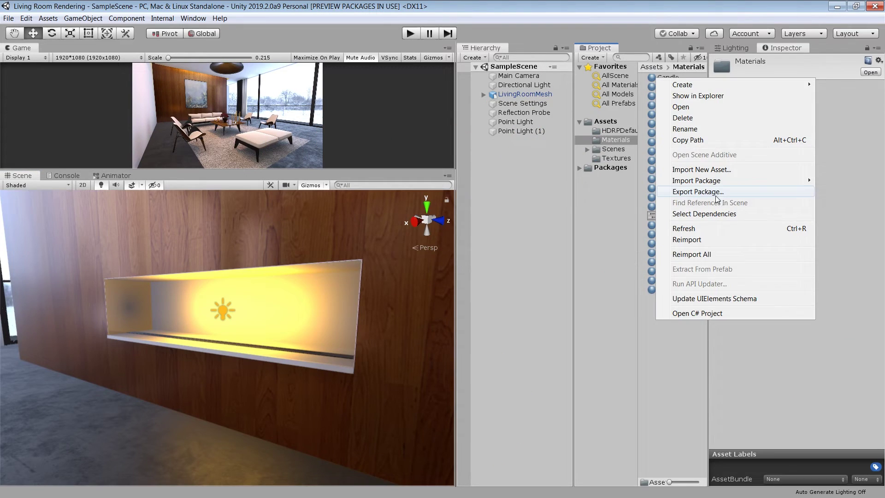
- Import all contents of the Fire custom package from the Interior Rendering folder into the project
mouse_move(682, 183)
left_click(599, 180)
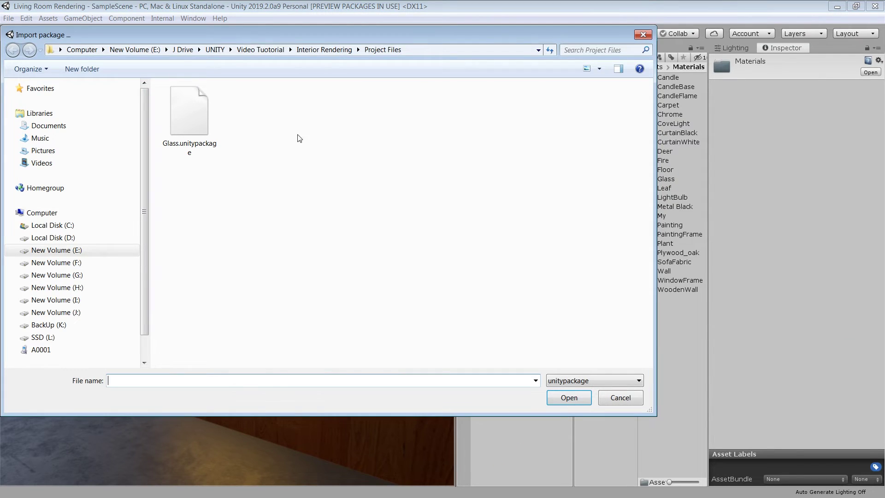
left_click(324, 50)
double_click(184, 135)
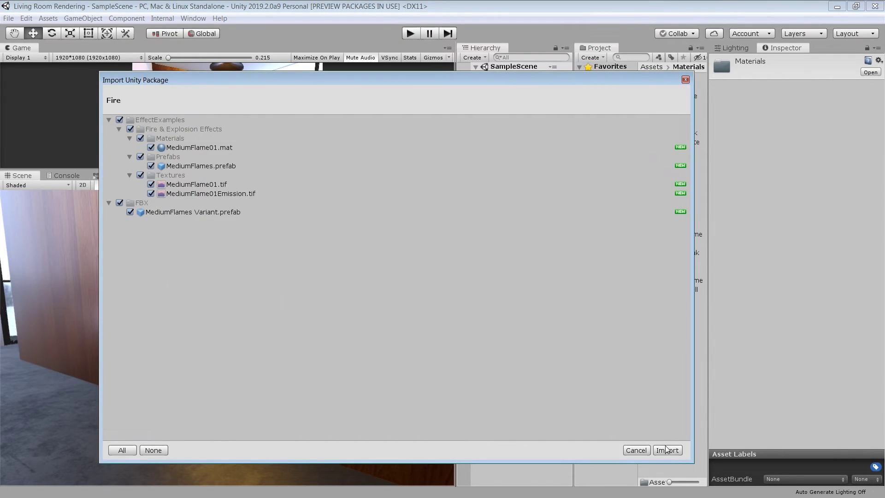
left_click(667, 449)
- Place the MediumFlames Variant prefab from the FBX folder inside the wall fireplace and review the room
double_click(666, 95)
left_click_drag(667, 79, 525, 175)
left_click(542, 140)
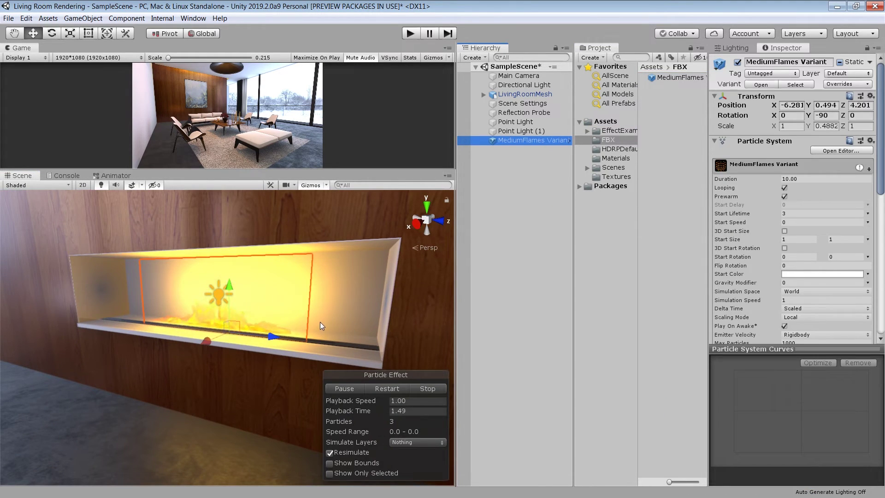
left_click_drag(320, 316, 227, 323, "alt")
scroll(297, 325, "down", 5)
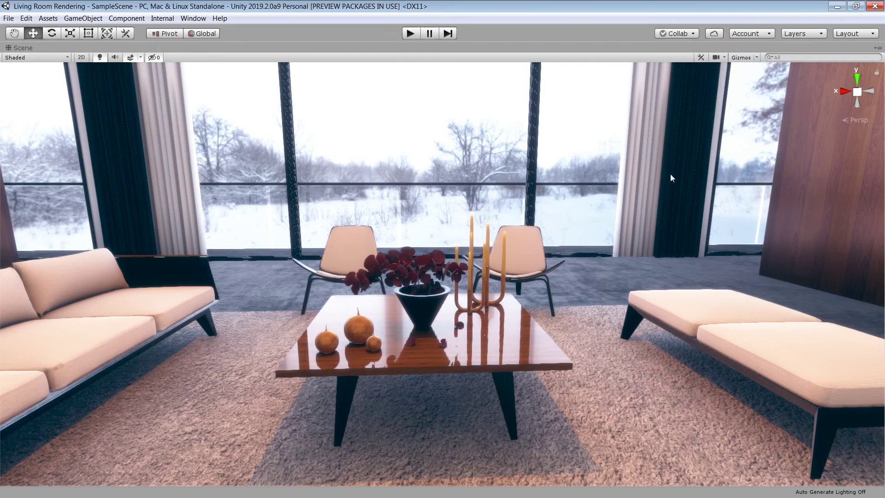
mouse_move(671, 175)
right_mouse_down()
mouse_move(484, 215)
mouse_move(415, 190)
mouse_move(400, 165)
mouse_move(335, 209)
mouse_move(736, 226)
mouse_move(767, 194)
right_mouse_up()
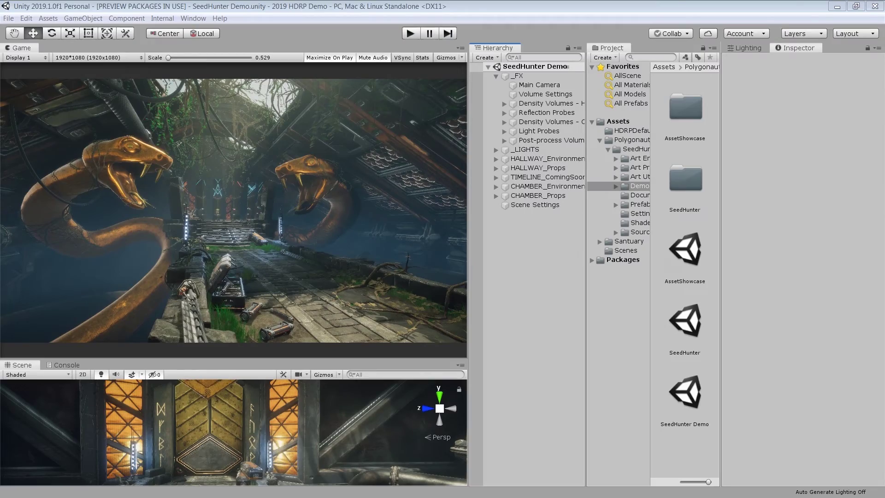
- Add a Tonemapping override to the Scene Settings volume and set its mode to Custom
left_click(541, 365)
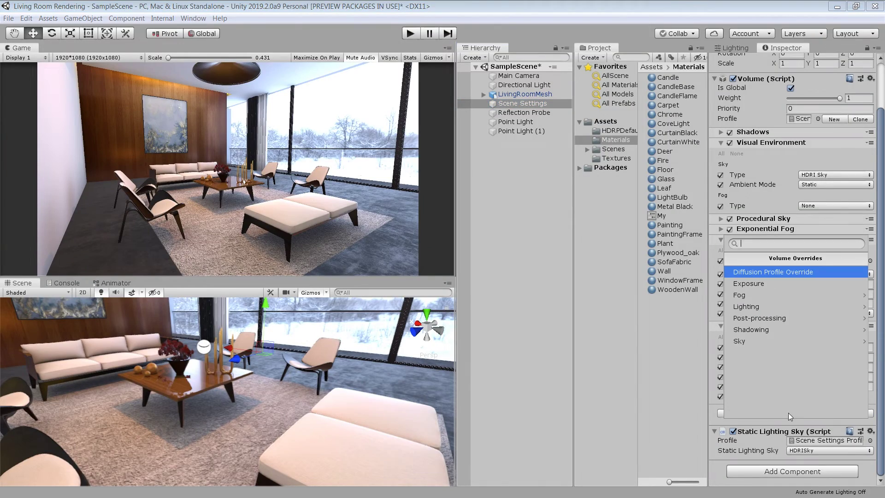
left_click(772, 317)
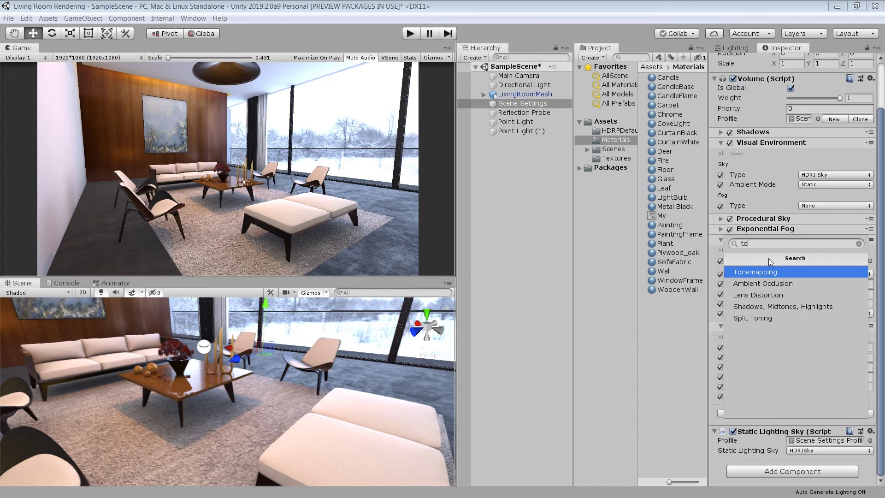
left_click(767, 275)
left_click(720, 396)
left_click(831, 397)
left_click(821, 433)
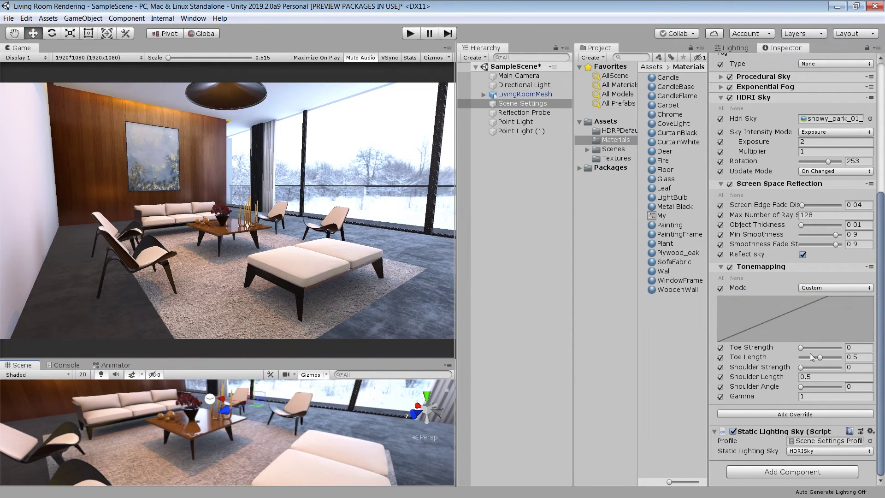
- Shape the custom tonemapping curve by raising the toe strength, reducing the toe length and increasing the shoulder angle
left_click_drag(801, 348, 807, 347)
mouse_move(820, 357)
left_mouse_down()
mouse_move(828, 358)
mouse_move(814, 367)
left_mouse_up()
left_click_drag(801, 387, 828, 390)
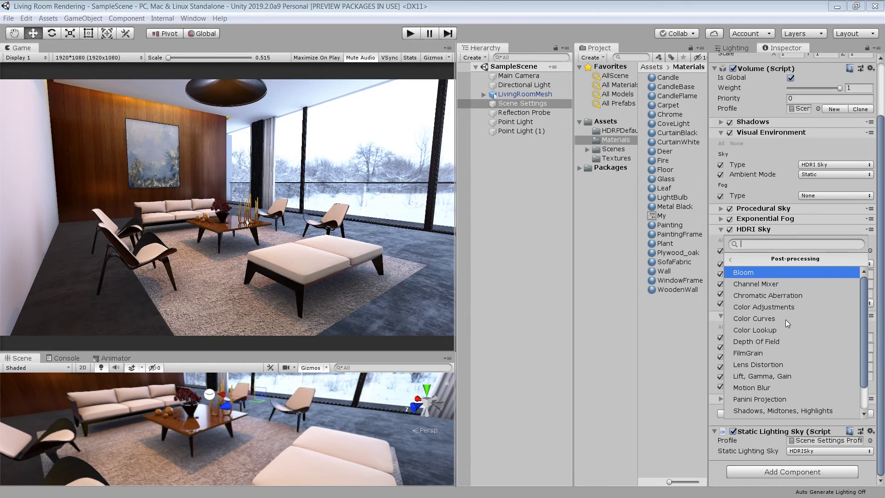
- Add a Lift, Gamma, Gain override, shift its three colour wheels slightly off neutral and toggle it to compare the grading
left_click(793, 332)
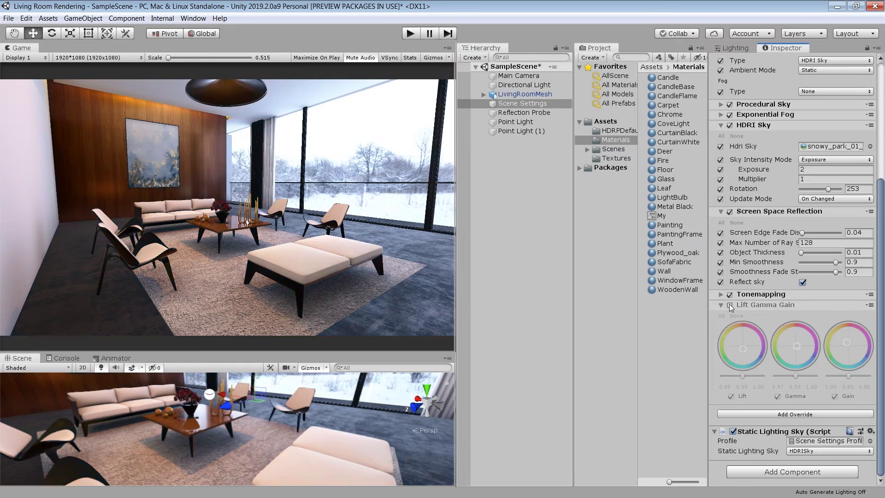
left_click(730, 305)
- Add an Indirect Lighting Controller override with an indirect diffuse intensity of 1.18 and an indirect specular intensity of 1.24
left_click(795, 414)
left_click(763, 305)
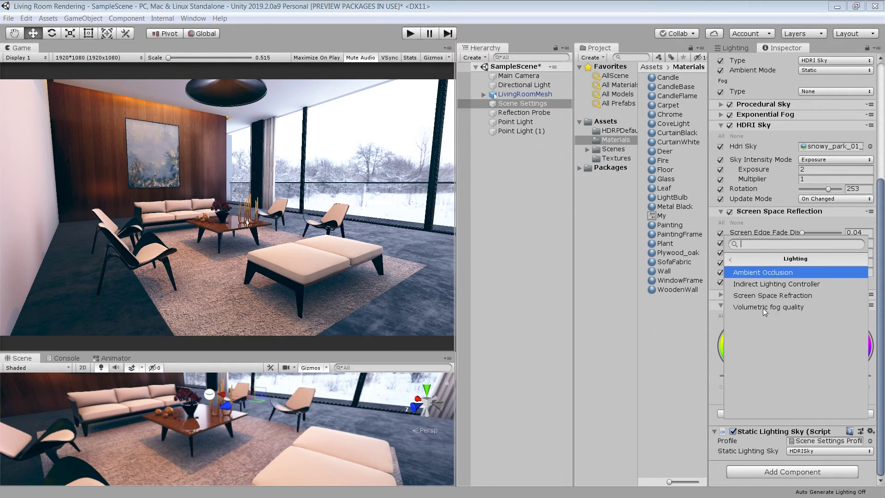
left_click(776, 284)
scroll(791, 391, "down", 3)
mouse_move(783, 388)
left_mouse_down()
mouse_move(806, 397)
mouse_move(791, 400)
left_mouse_up()
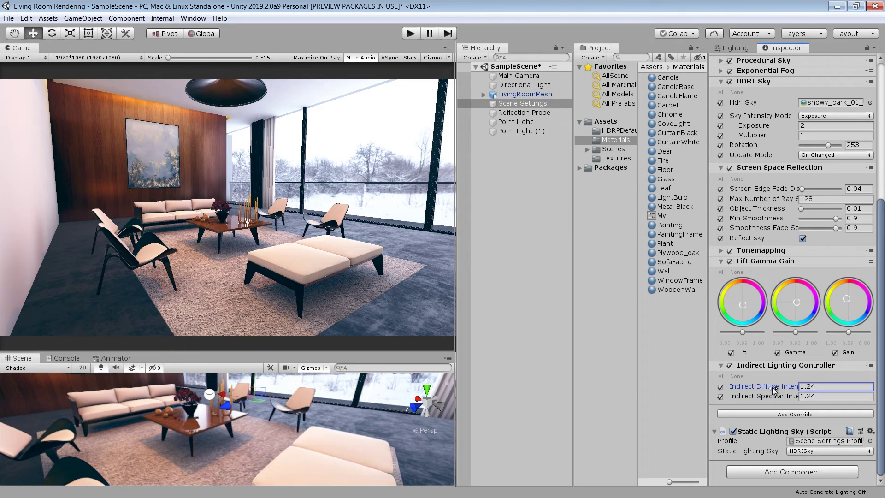
- Add a Bloom override to Scene Settings with all its parameters enabled and an intensity of 0.21
left_click(794, 414)
left_click(761, 284)
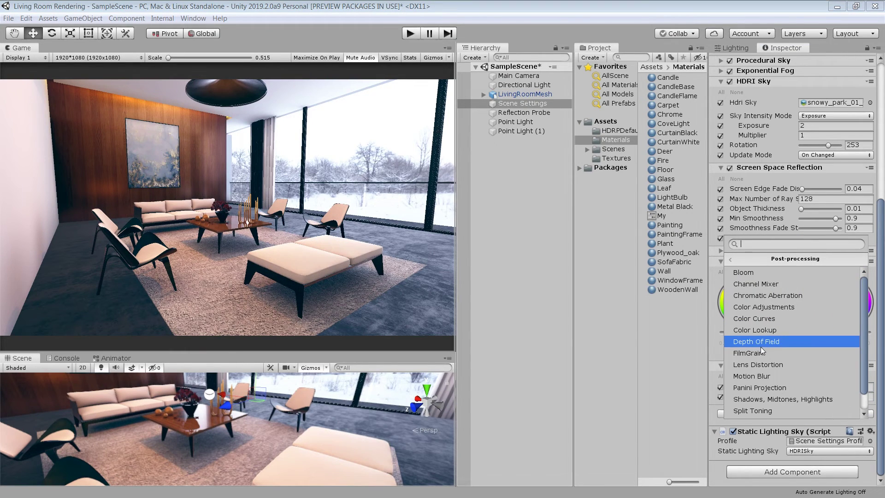
left_click(761, 276)
scroll(778, 395, "down", 6)
left_click(722, 327)
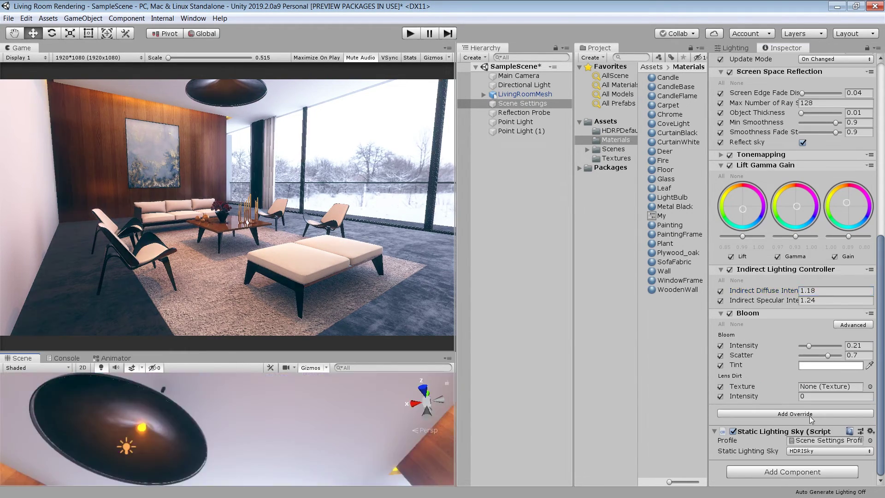
left_click_drag(803, 345, 809, 346)
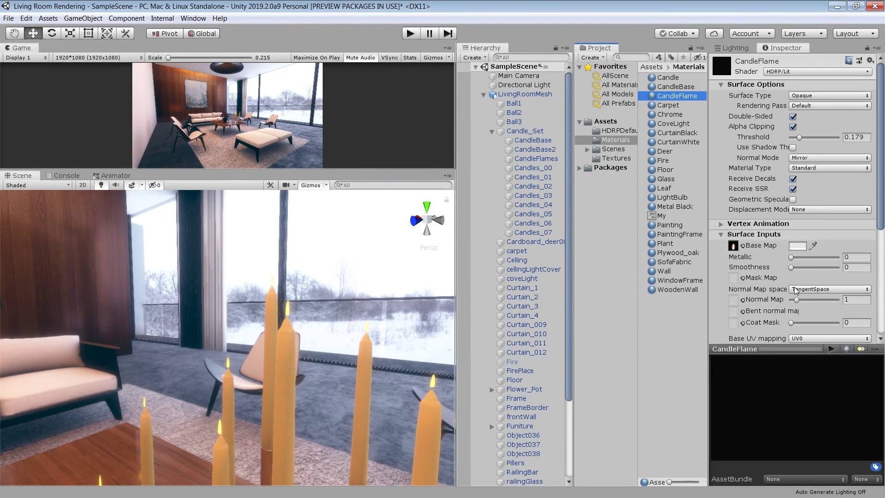
- Review the surface options and surface inputs of the CandleFlame material
scroll(805, 251, "down", 5)
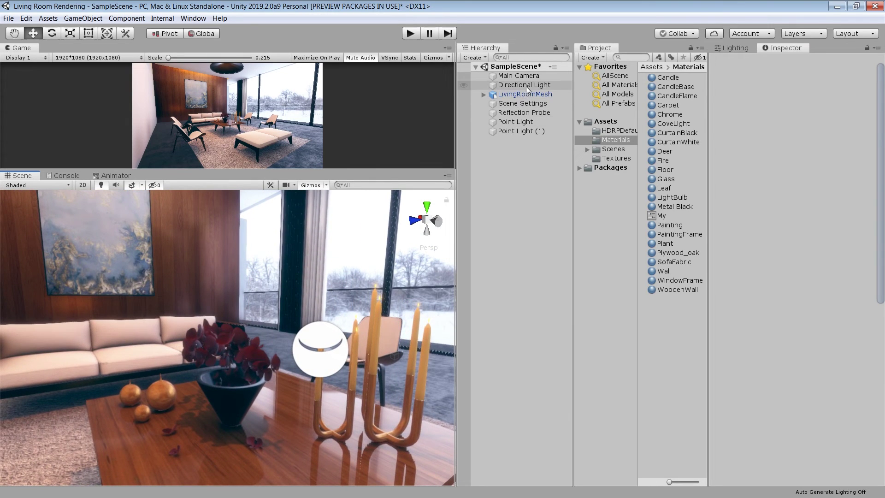
- Set the Main Camera's anti-aliasing to Temporal Anti-aliasing (TAA) and run the scene in play mode
left_click(519, 76)
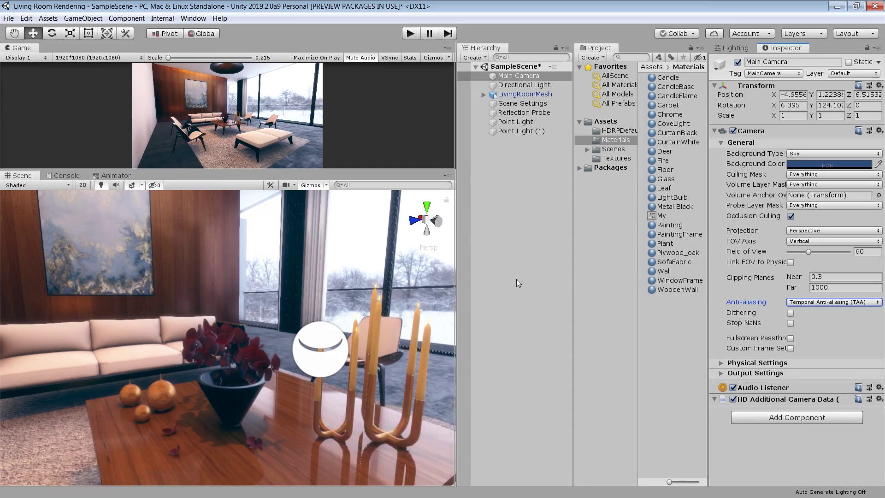
key("ctrl+p")
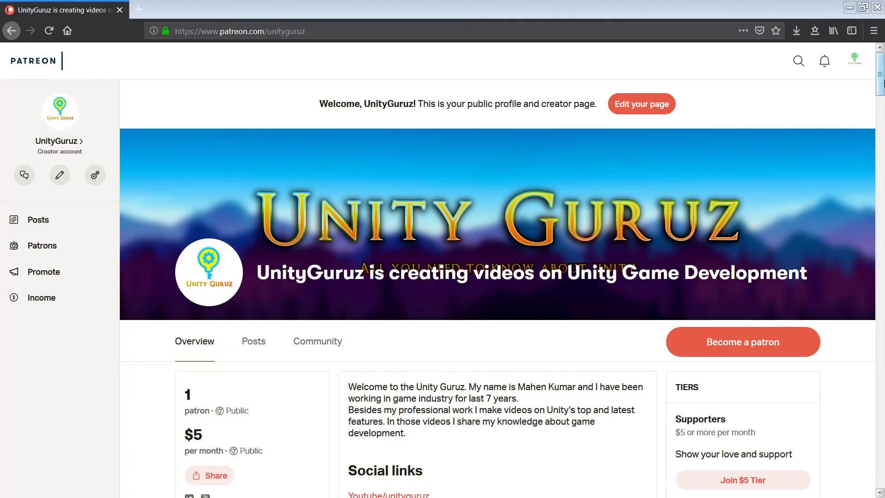
- Switch to the browser and look through the posts on the UnityGuruz Patreon page
left_click_drag(884, 81, 884, 125)
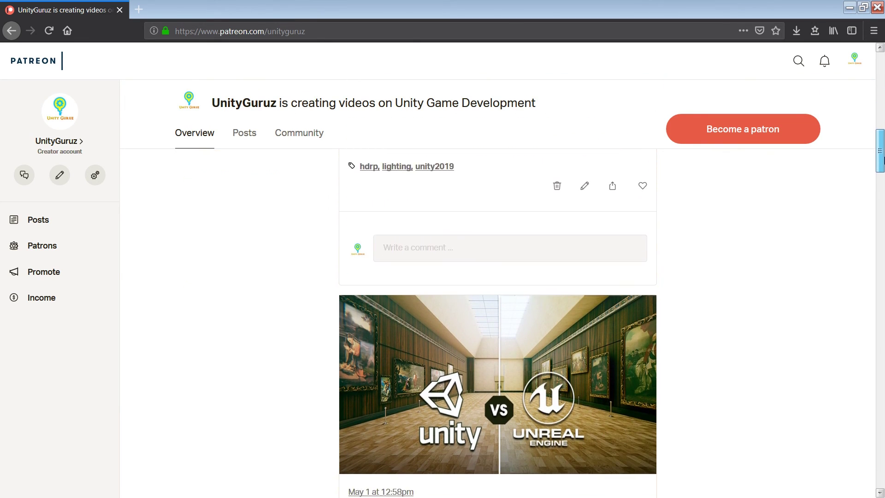